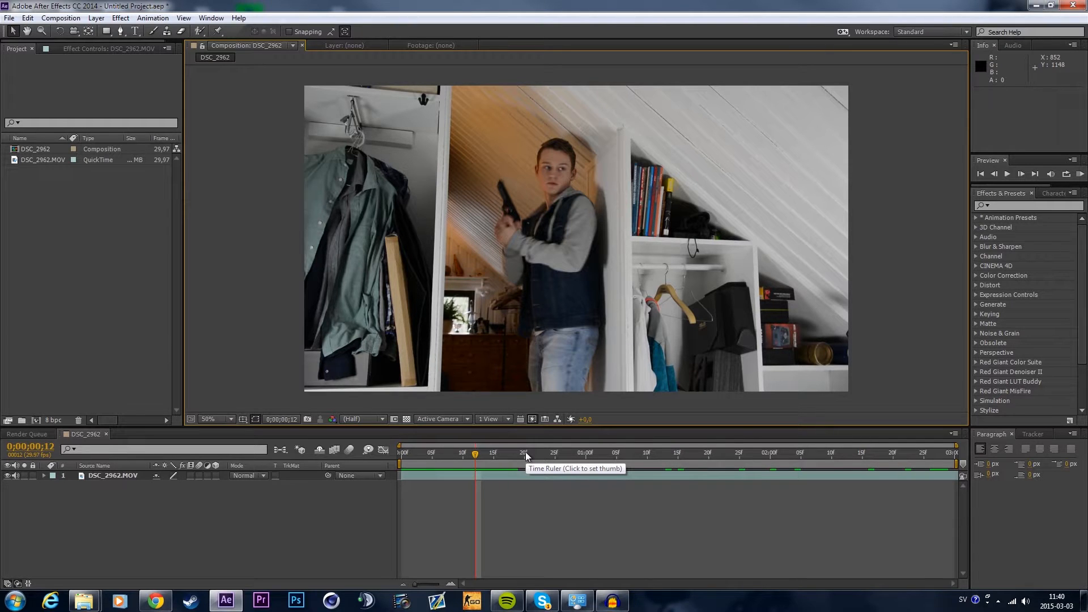
Step: Check the footage at 0;00;00;14, examine the soldier reference still in Chrome, and return to After Effects
left_click_drag(478, 453, 487, 458)
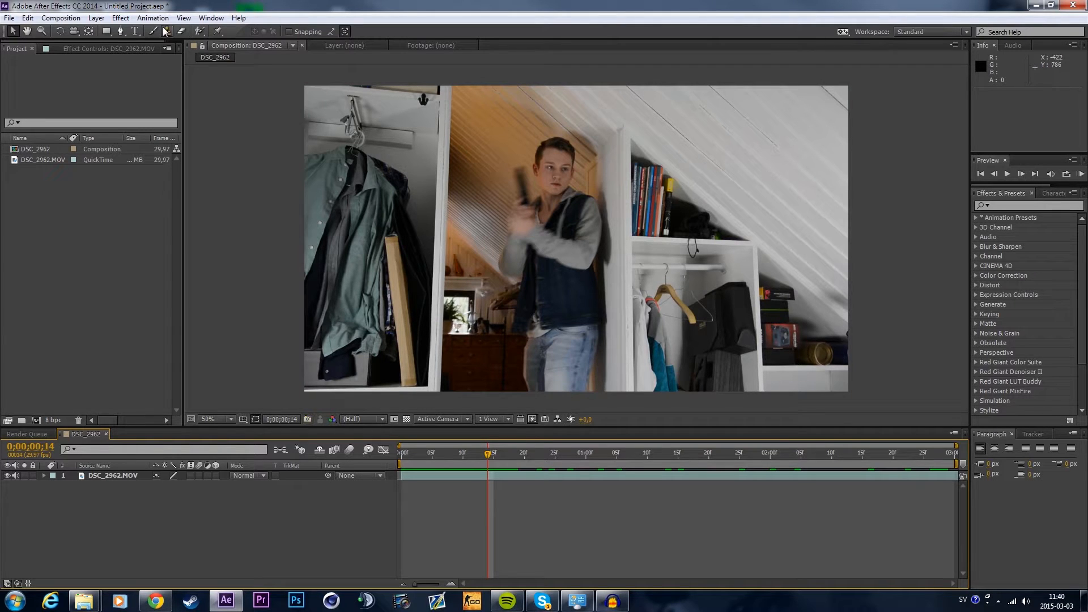
left_click(69, 18)
left_click(69, 18)
left_click(155, 600)
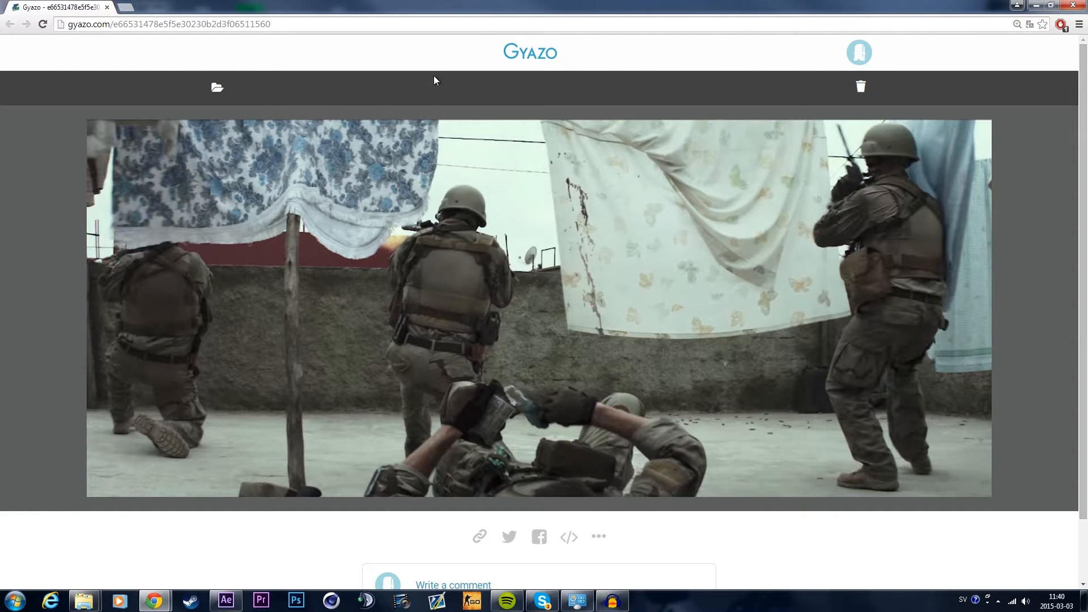
left_click_drag(505, 8, 348, 25)
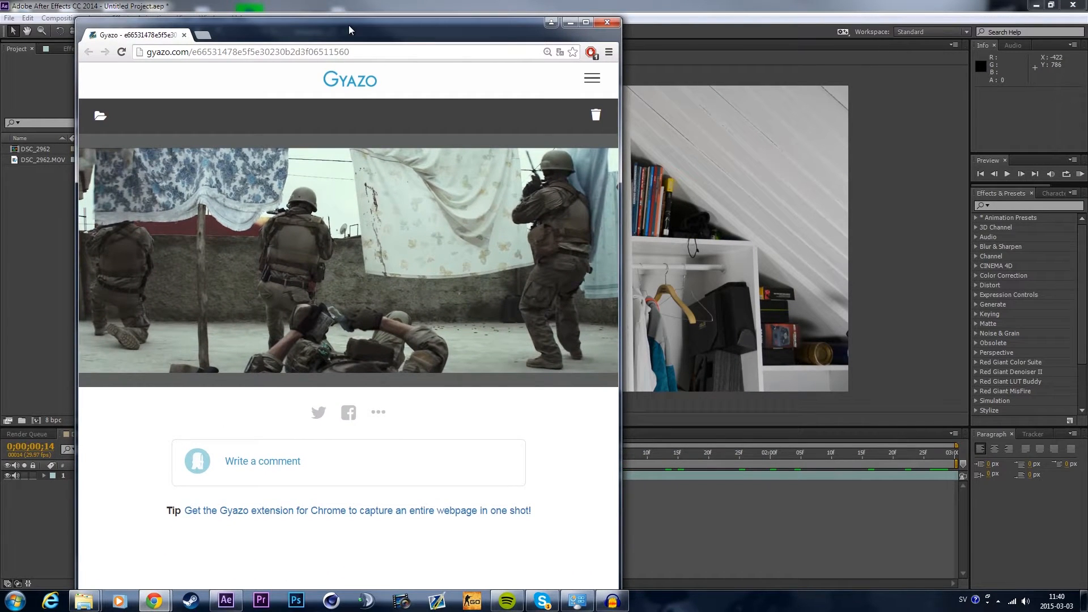
key("super+Down")
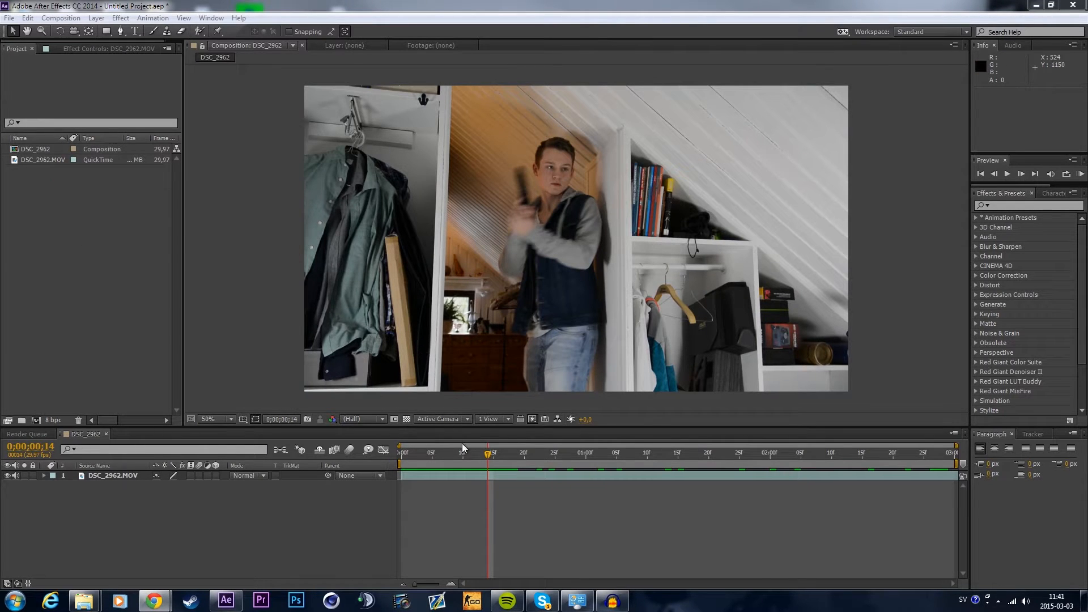
Step: Scrub the DSC_2962 footage to 0;00;00;24, where the actor aims the pistol
left_click(509, 455)
left_click_drag(510, 460, 553, 460)
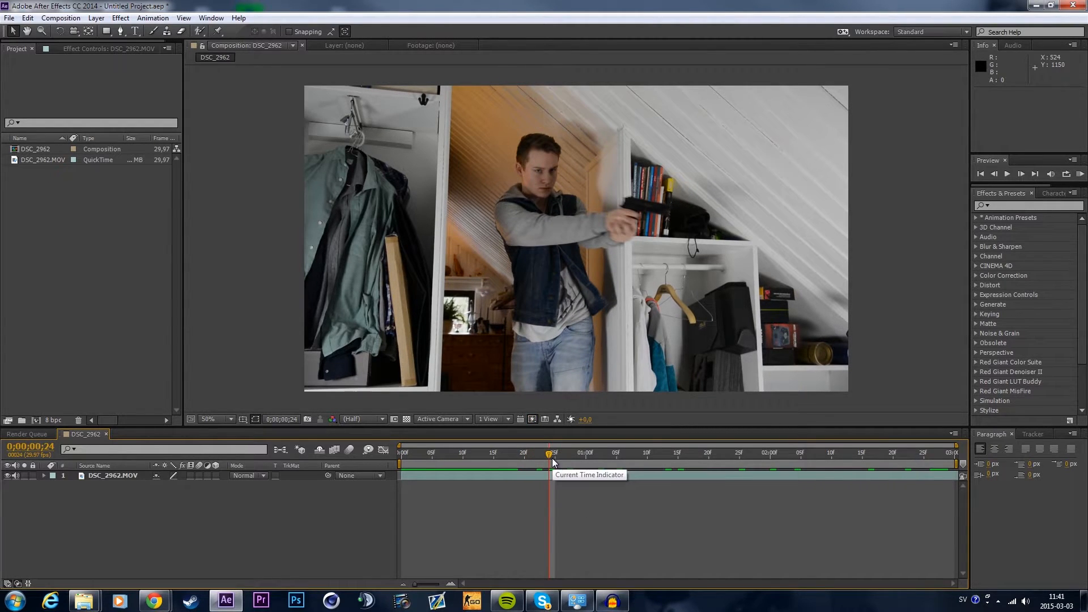
Step: Create a new composition with the HDTV 1080 29.97 preset and a duration of 0;00;03;00
left_click(61, 18)
left_click(75, 30)
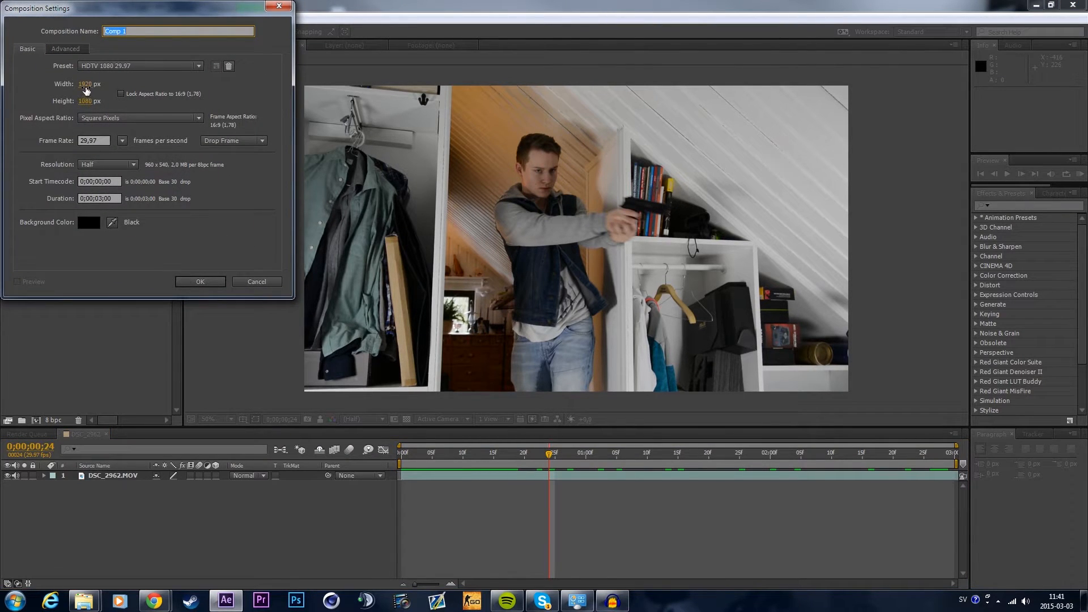
left_click(198, 281)
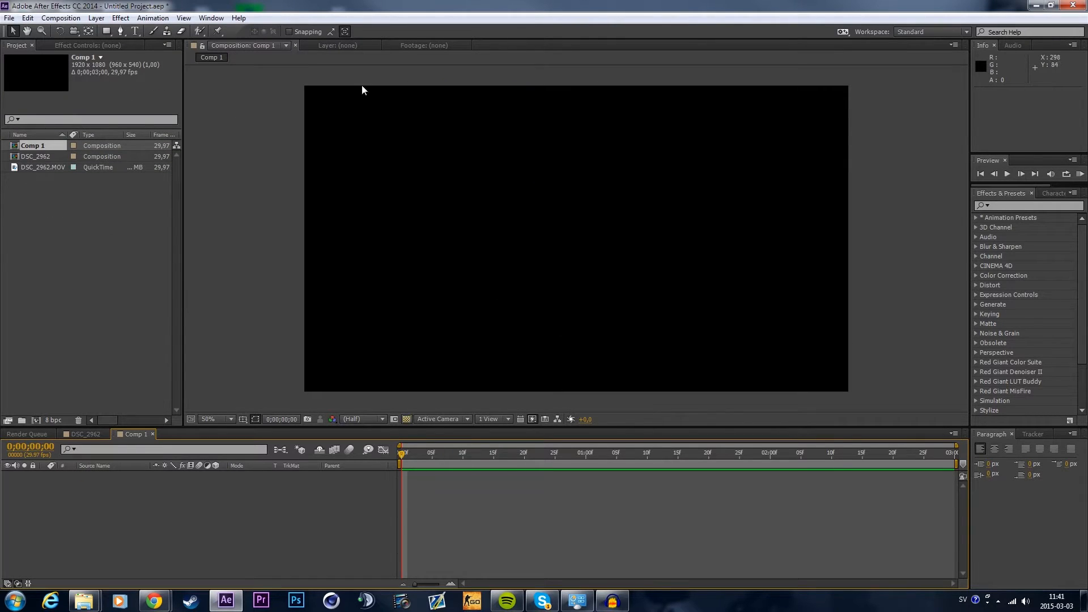
Step: Rename the new composition as muzzle
right_click(166, 520)
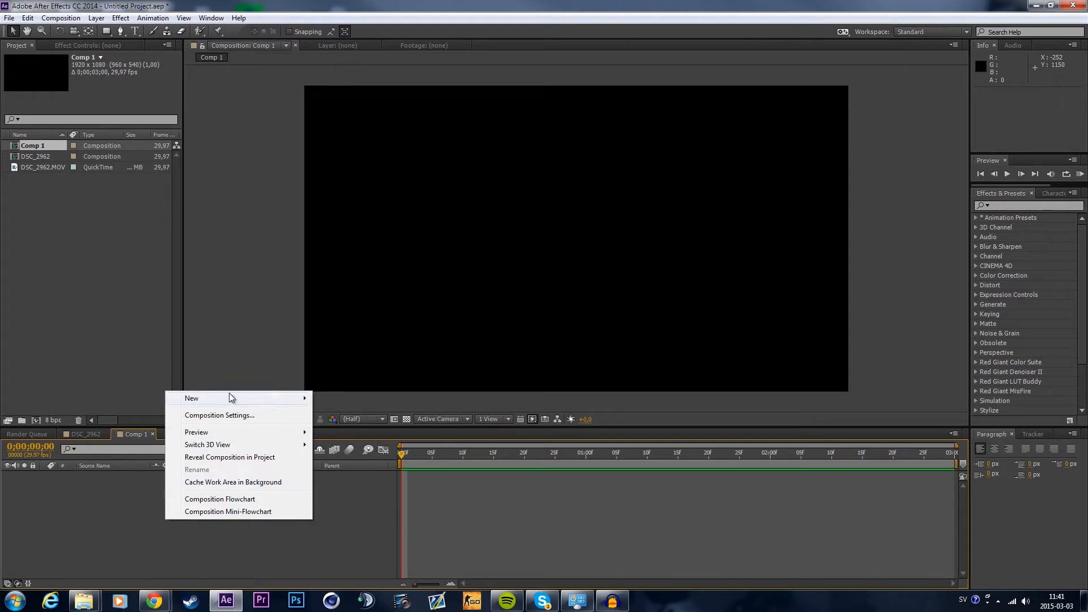
left_click(111, 497)
right_click(40, 149)
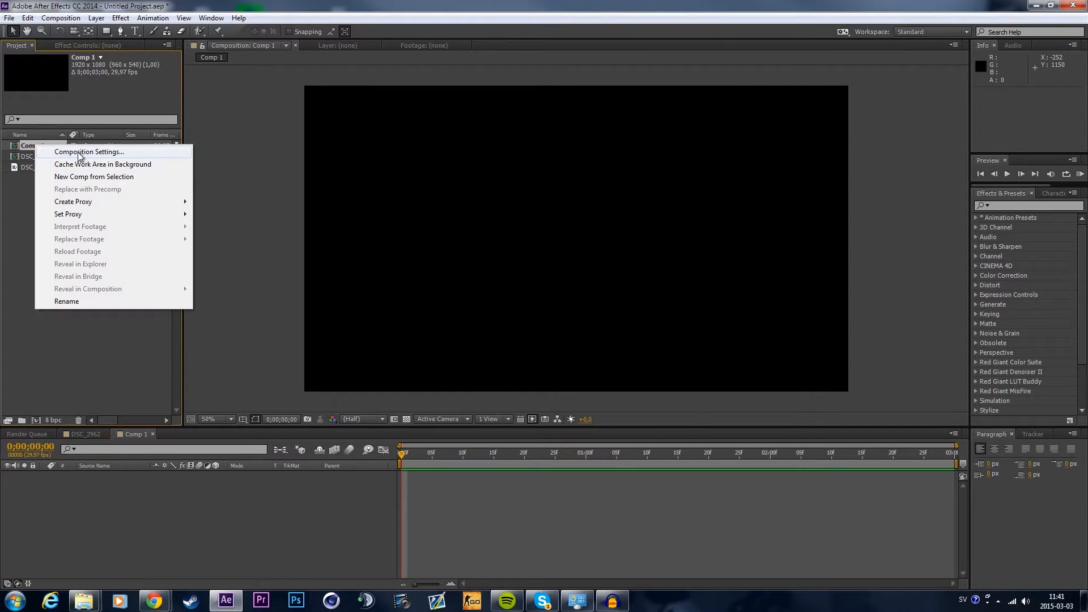
left_click(68, 301)
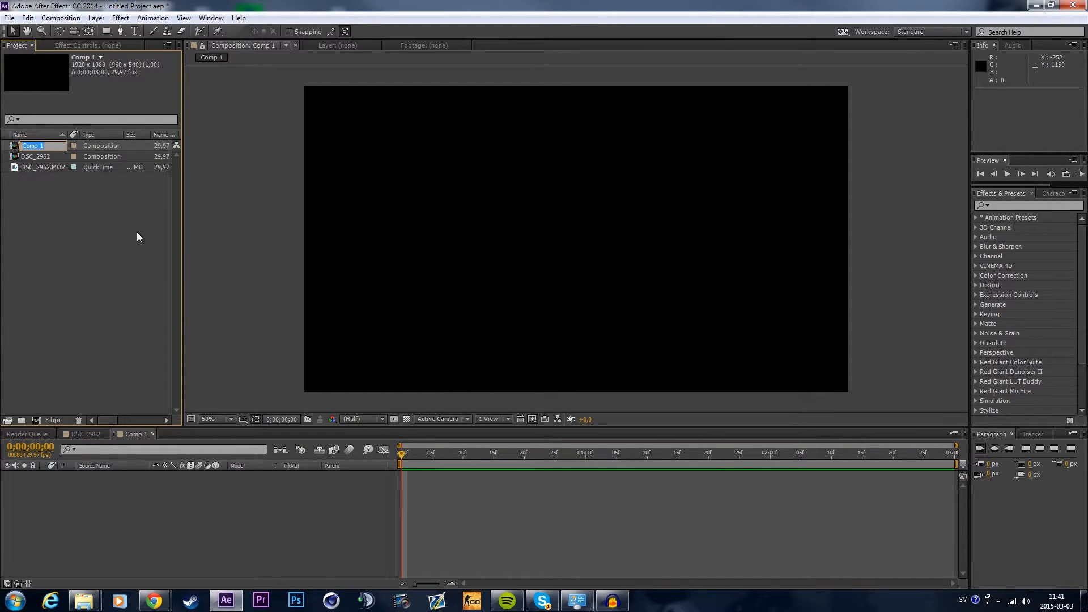
type("muzzle")
key("Return")
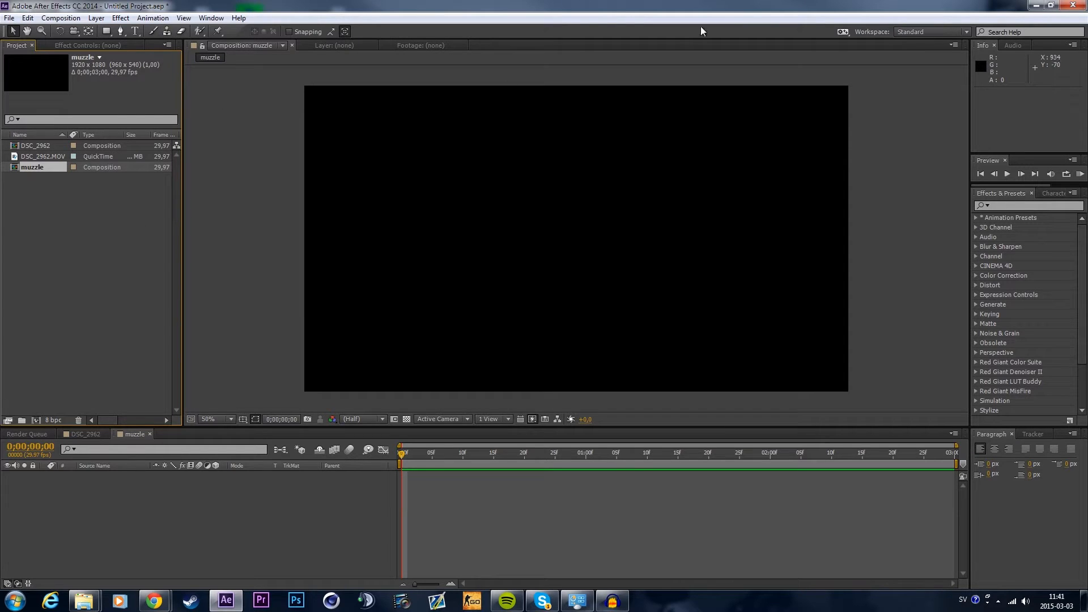
Step: Add a full-size black solid layer to the muzzle composition
right_click(311, 527)
mouse_move(451, 403)
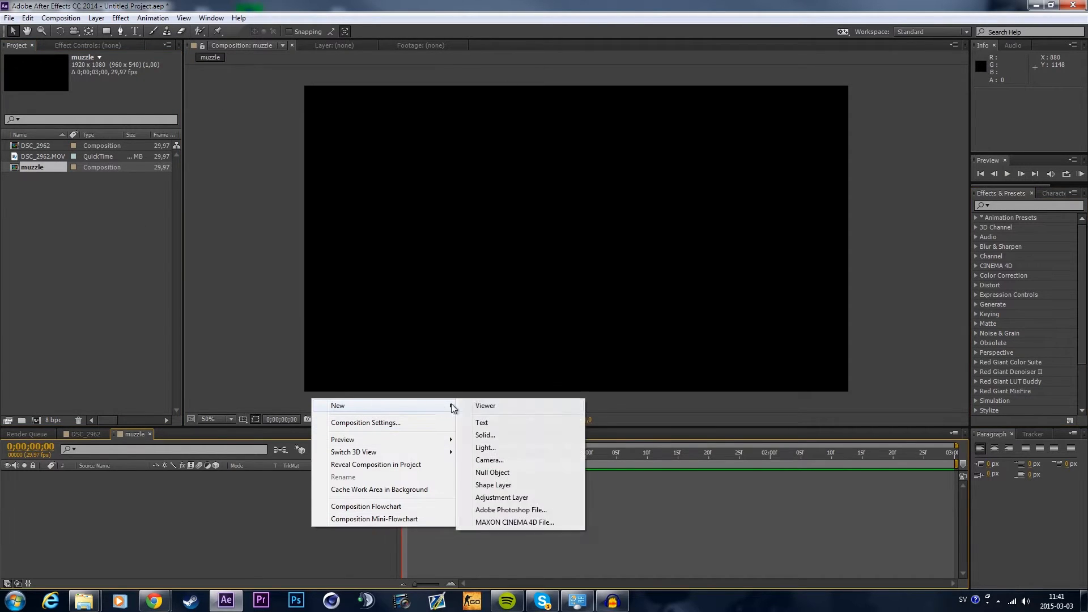
left_click(478, 435)
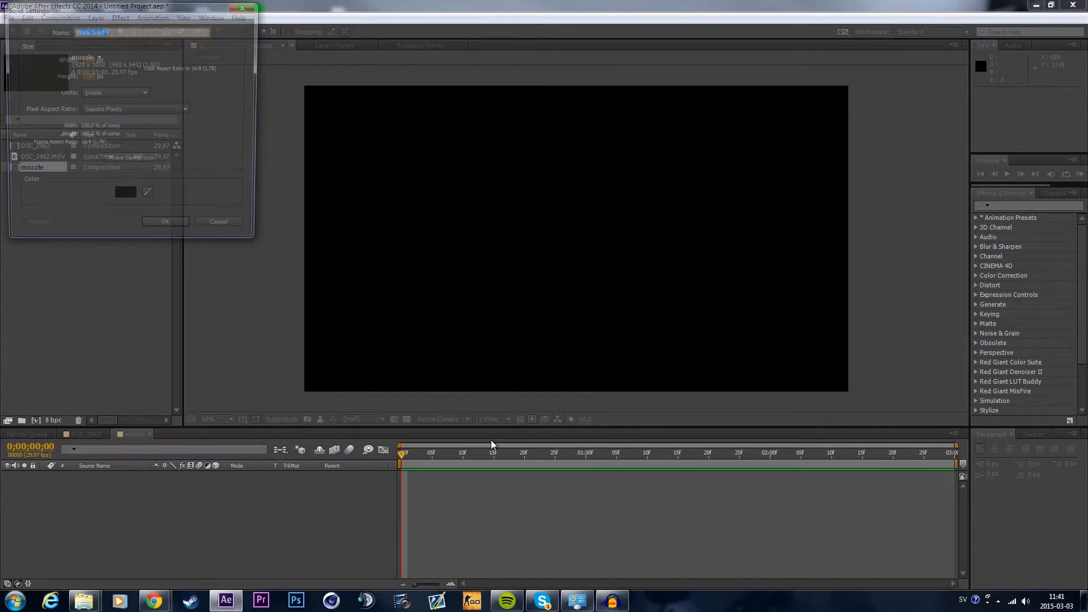
left_click(166, 229)
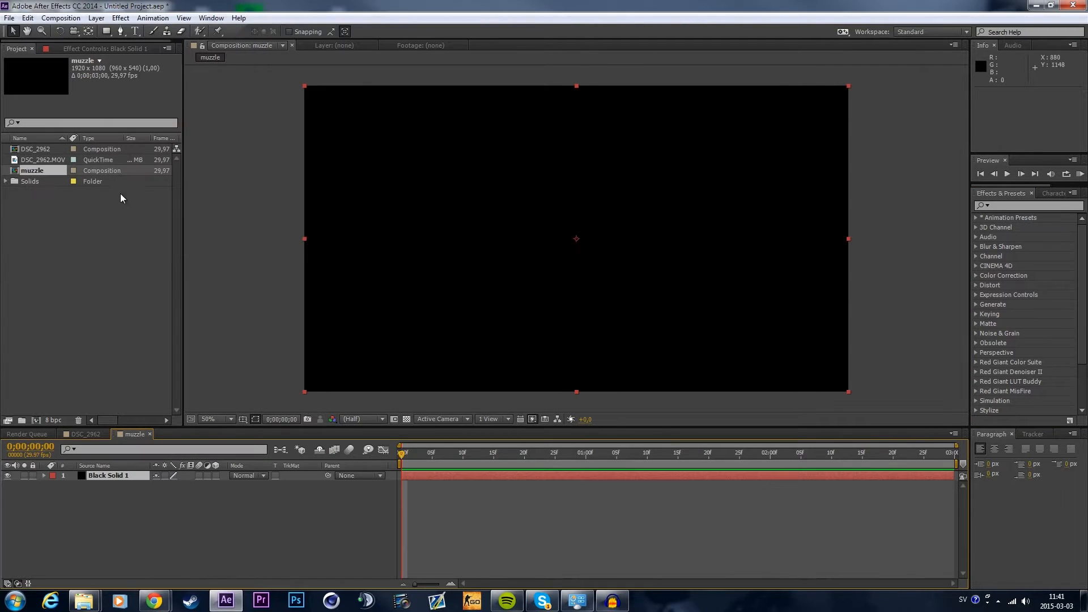
Step: Search the effects for "frac" and apply Fractal Noise to the black solid
left_click(1033, 205)
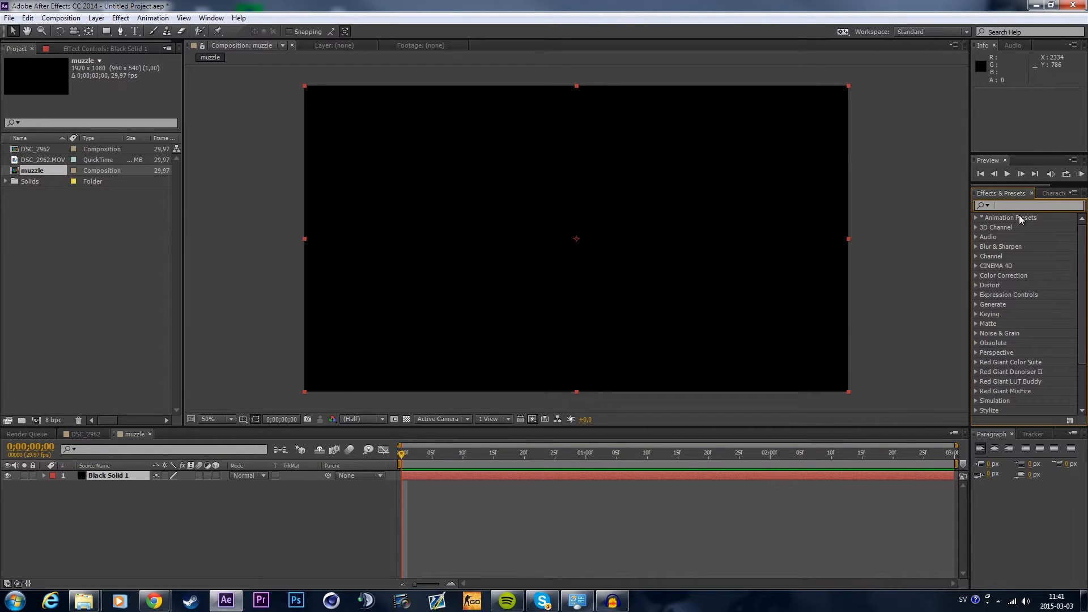
type("frac")
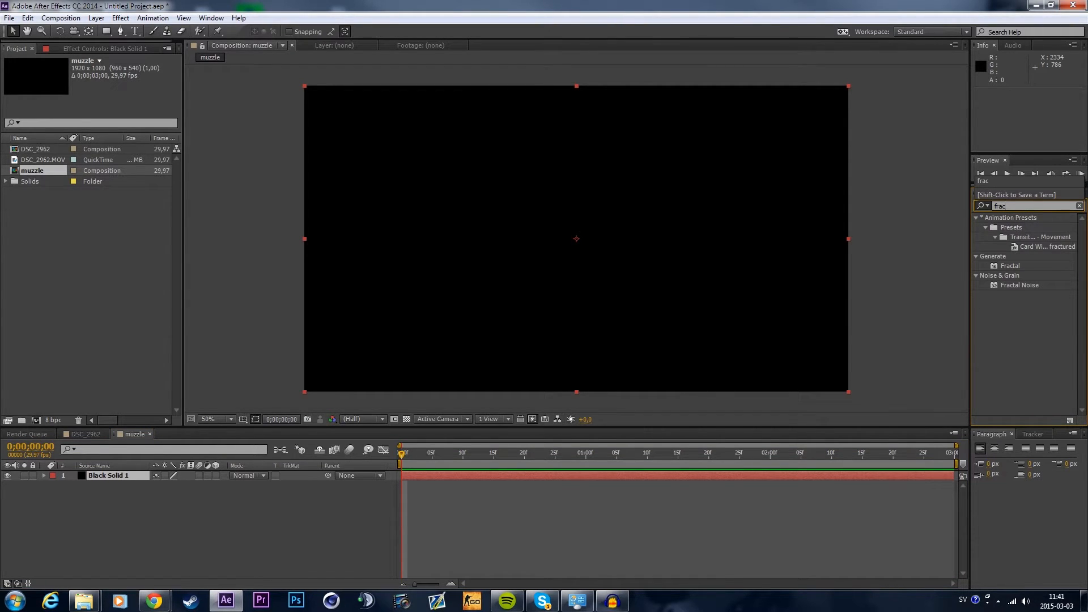
left_click_drag(1029, 285, 628, 236)
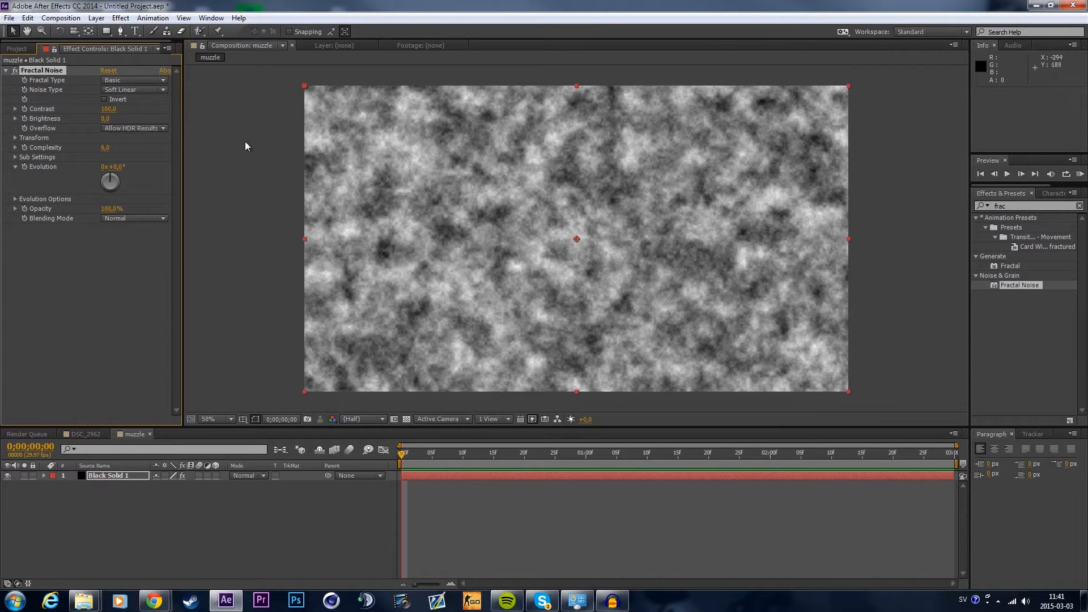
Step: Set the Fractal Noise contrast to 596 and brightness to -66 to isolate white patches on black
left_click_drag(108, 109, 216, 114)
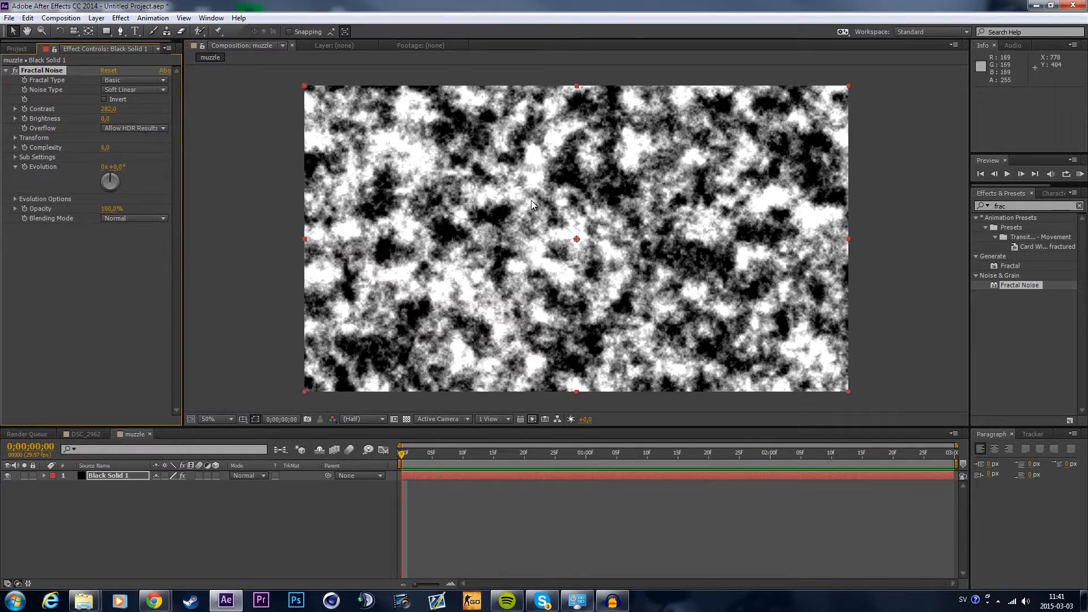
left_click_drag(105, 119, 284, 128)
right_click(284, 128)
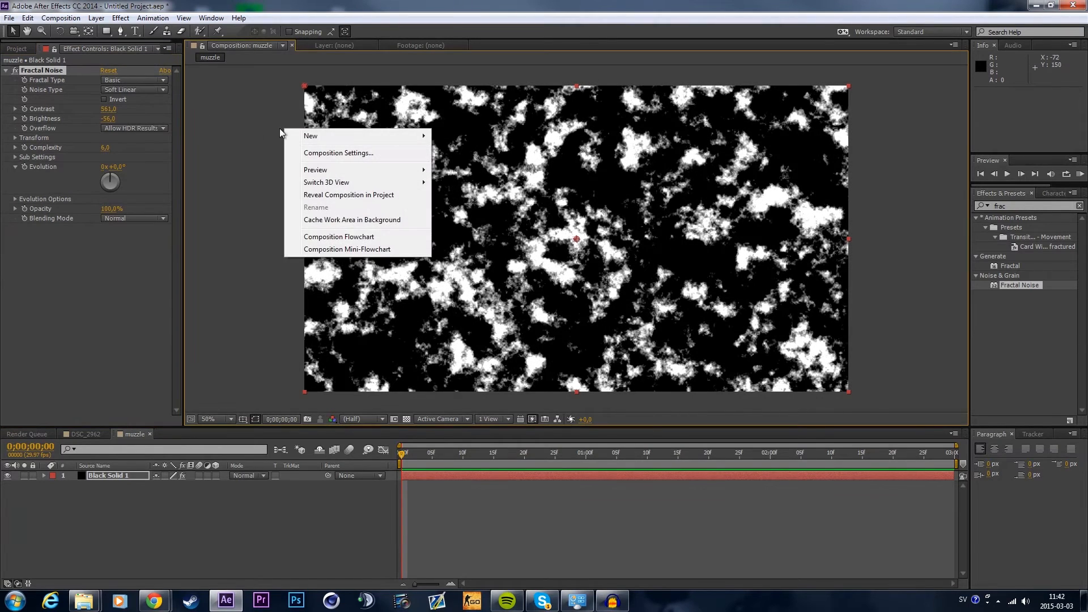
left_click(280, 128)
left_click(104, 110)
left_click_drag(106, 118, 85, 118)
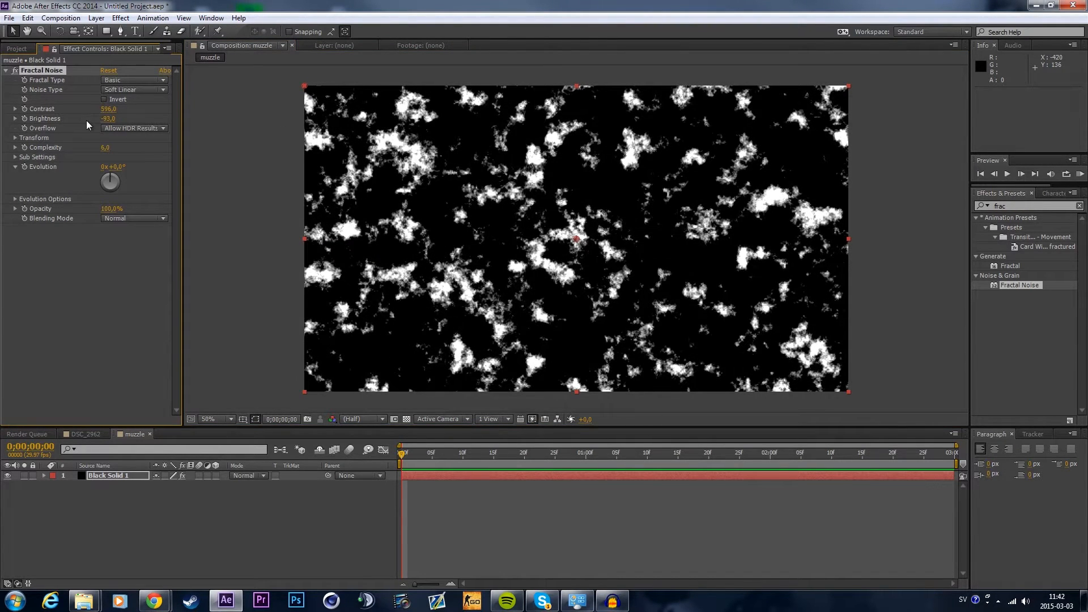
left_click_drag(103, 119, 108, 119)
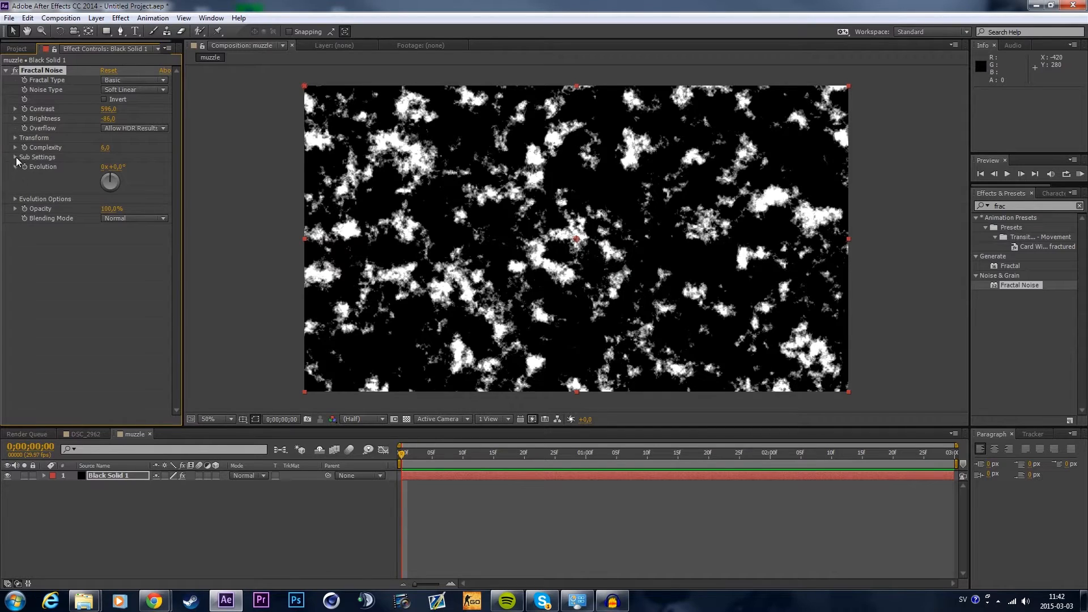
Step: Set the Random Seed in the noise's Evolution Options to 17290 for a different pattern
left_click(16, 199)
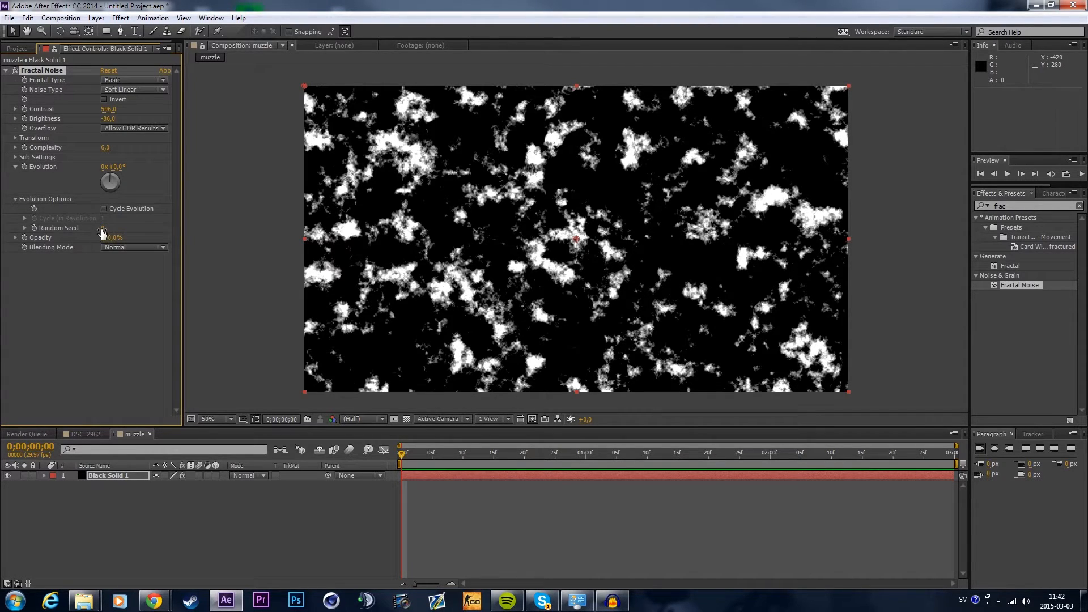
left_click_drag(102, 229, 795, 246)
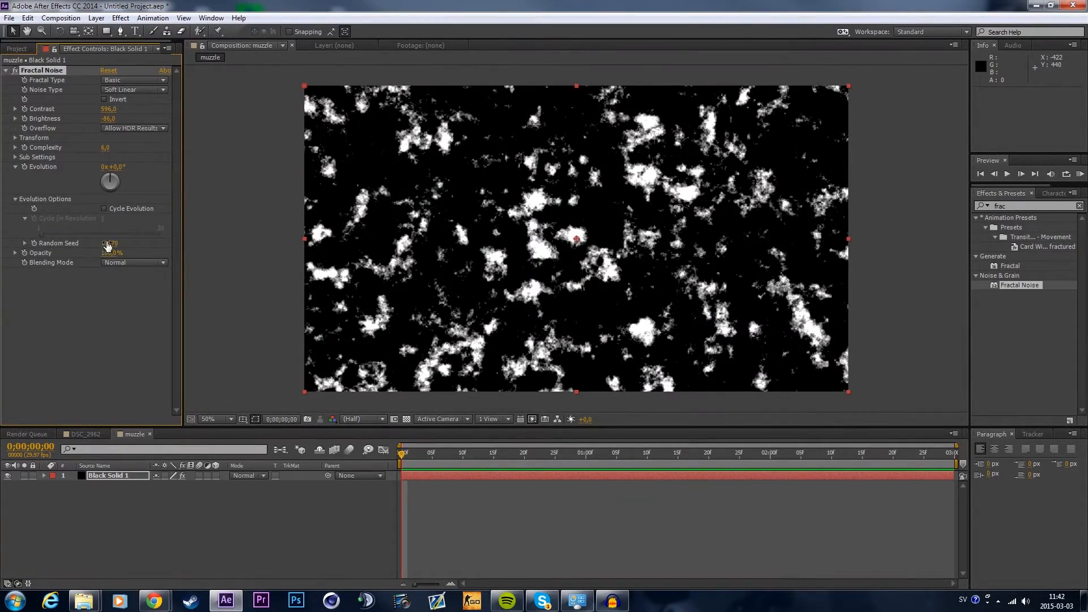
left_click_drag(107, 244, 545, 272)
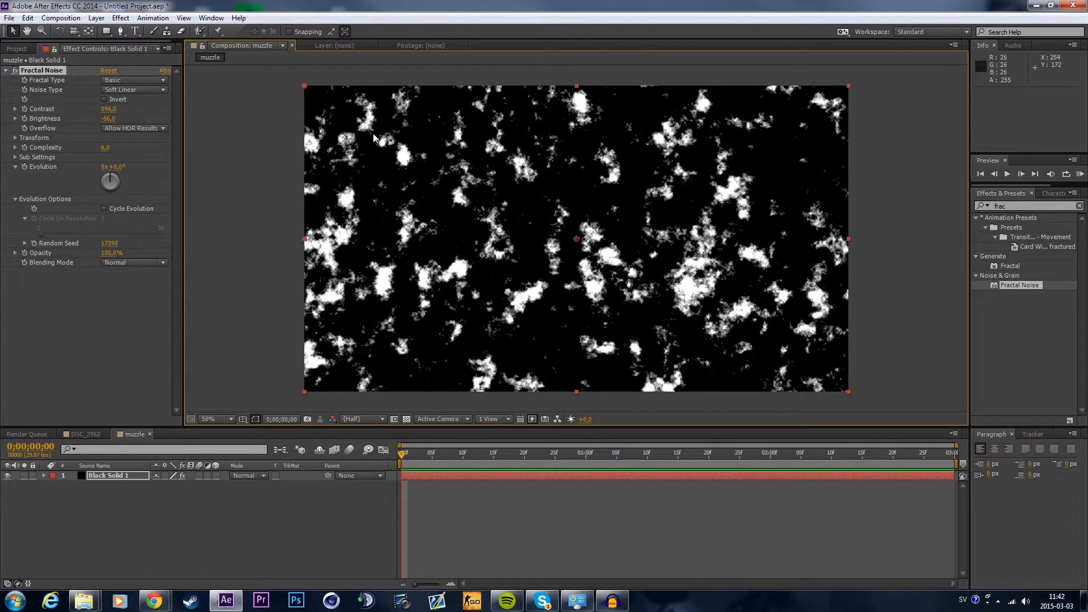
Step: Enlarge the noise to scale 545 and set Offset Turbulence to 4310, 2140, centring one large white blob in the frame
left_click(16, 138)
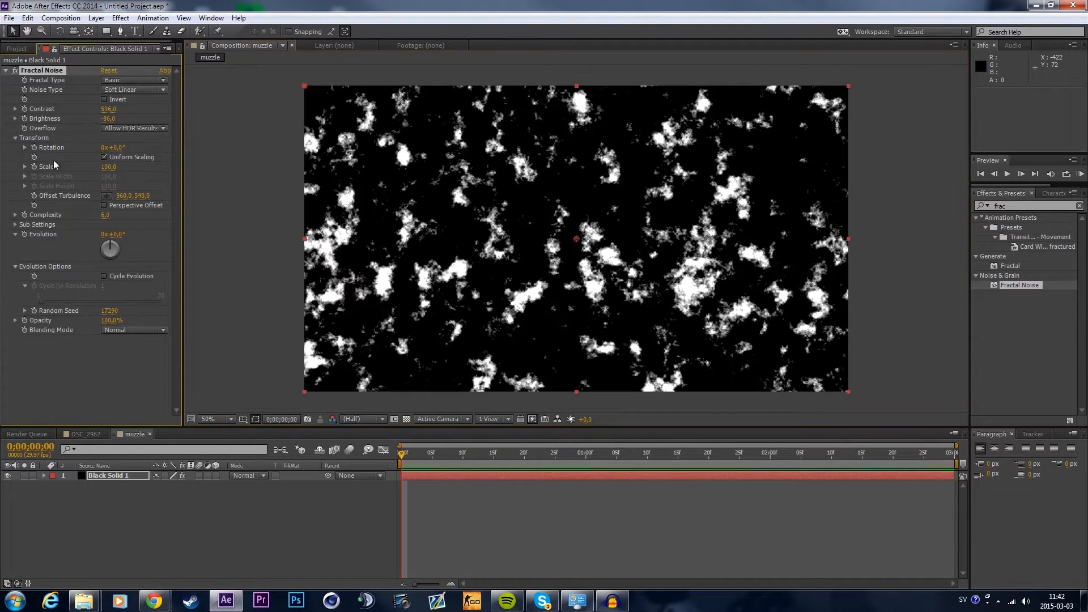
left_click_drag(107, 171, 130, 163)
left_click_drag(104, 210, 195, 162)
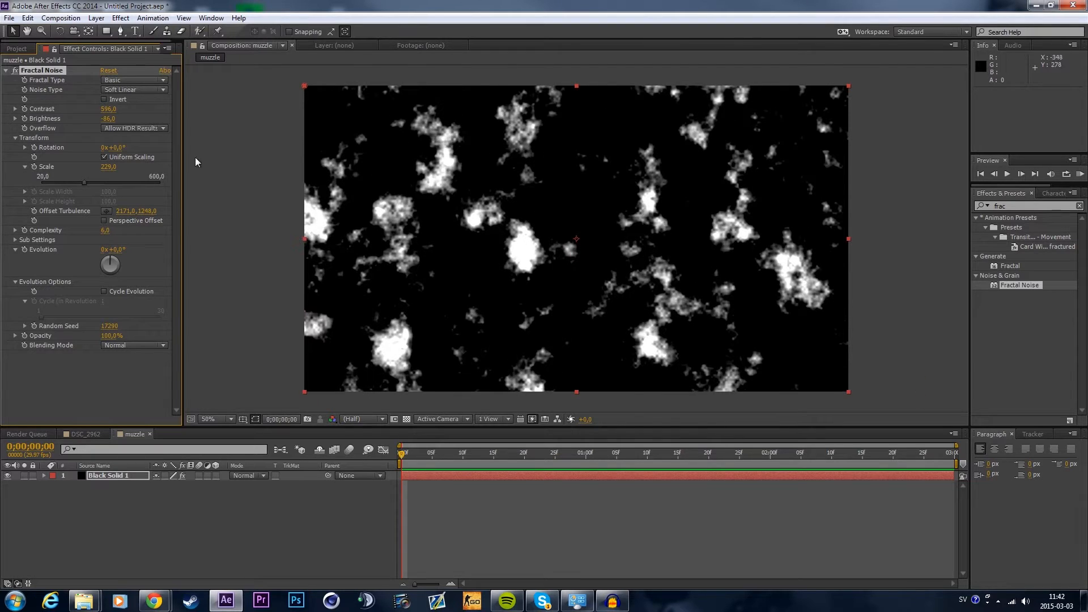
left_click_drag(105, 168, 219, 178)
left_click_drag(125, 210, 836, 283)
left_click_drag(138, 211, 337, 249)
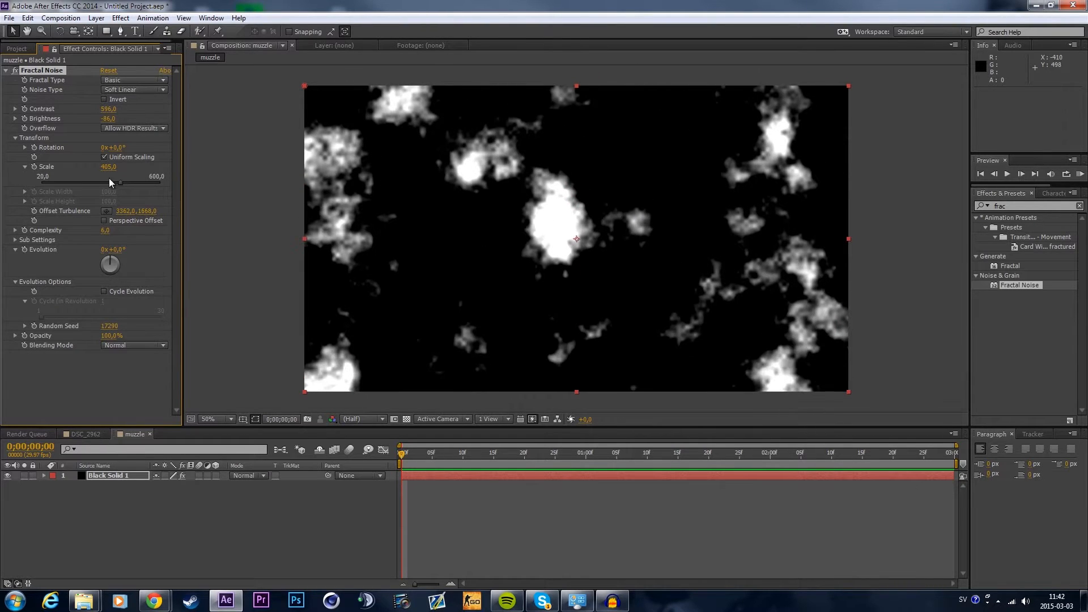
left_click_drag(108, 167, 679, 250)
left_click_drag(150, 212, 418, 228)
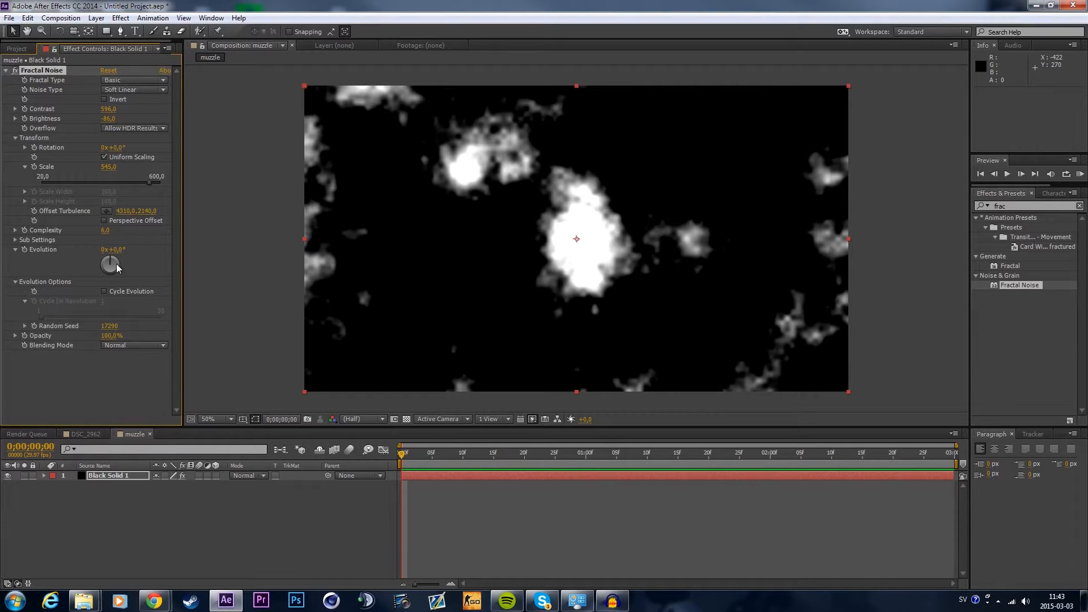
Step: Set the Fractal Noise complexity to 10 for finer detail
left_click_drag(116, 228, 189, 237)
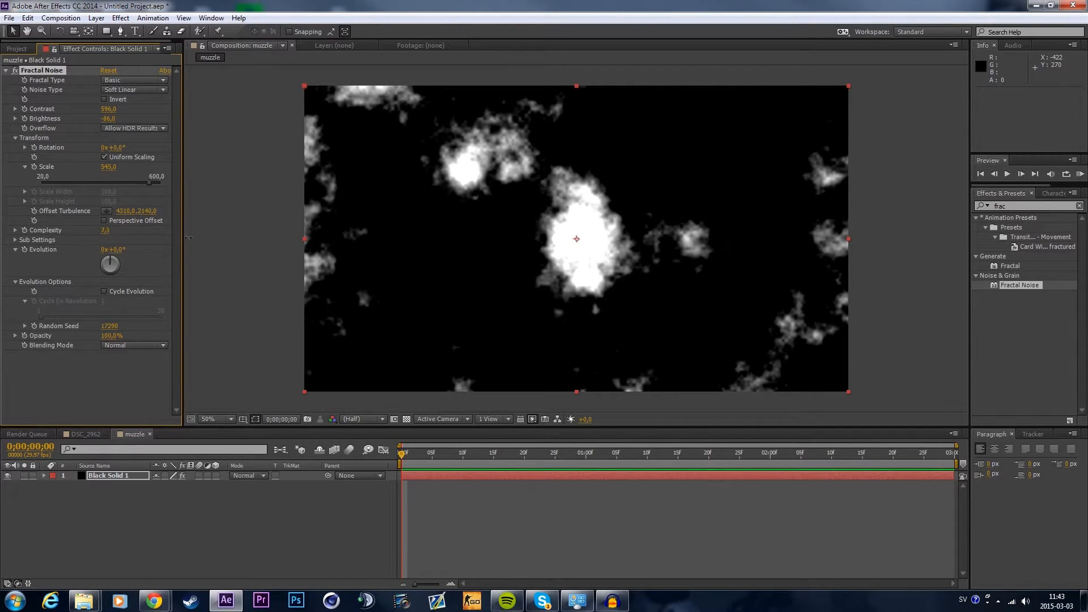
left_click(109, 230)
key("Return")
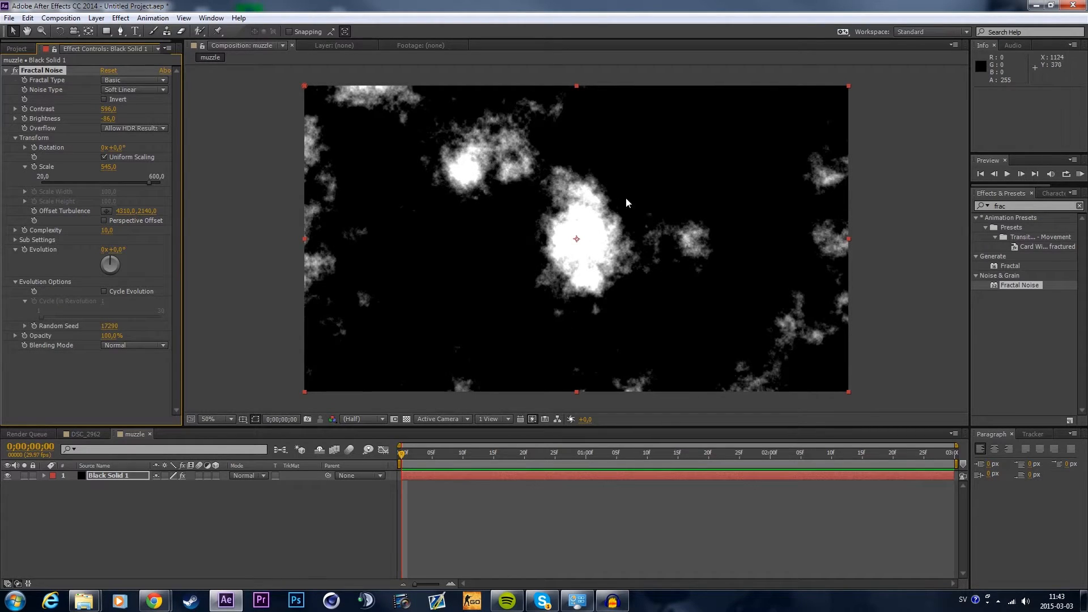
Step: Draw a closed Pen tool mask on the black solid loosely around the central white blob
left_click(120, 31)
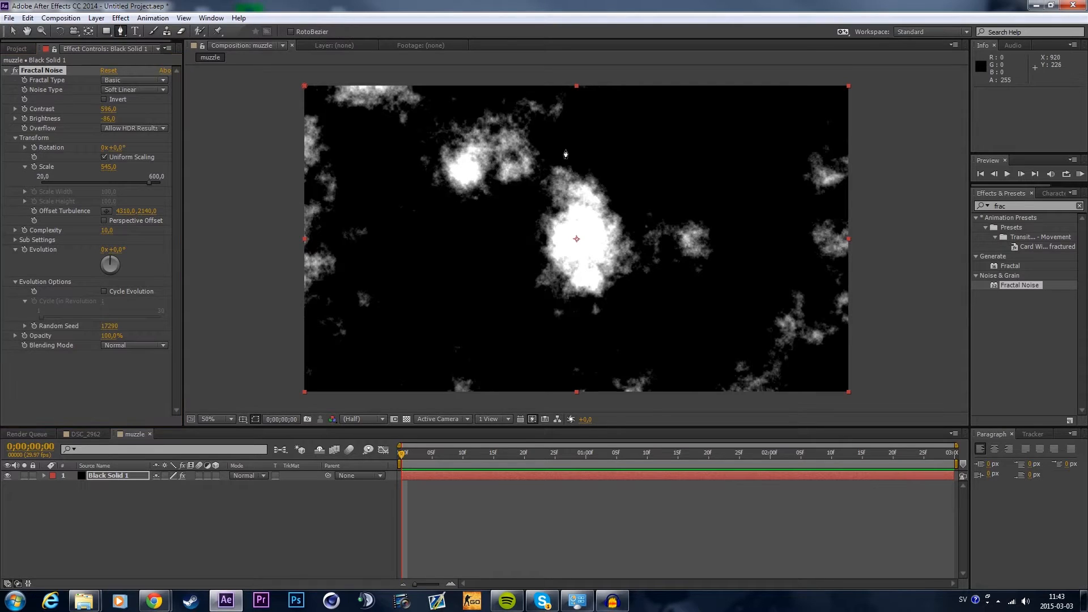
left_click(544, 167)
left_click(521, 198)
left_click(510, 237)
left_click(517, 288)
left_click(540, 303)
left_click(581, 307)
left_click(592, 300)
left_click(621, 305)
left_click(637, 279)
left_click(649, 259)
left_click(636, 214)
left_click(609, 159)
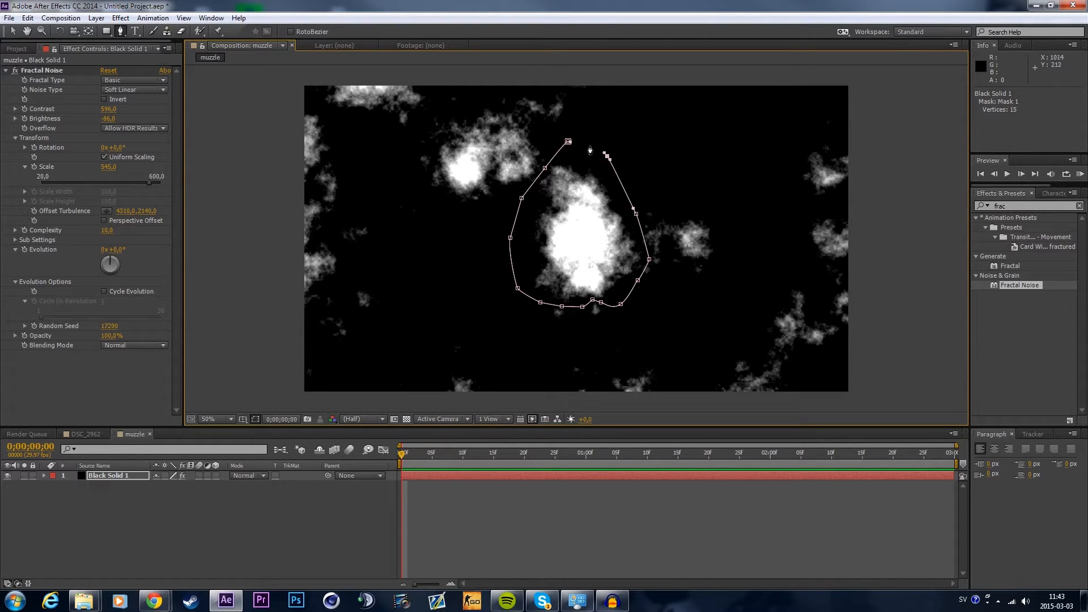
left_click(568, 141)
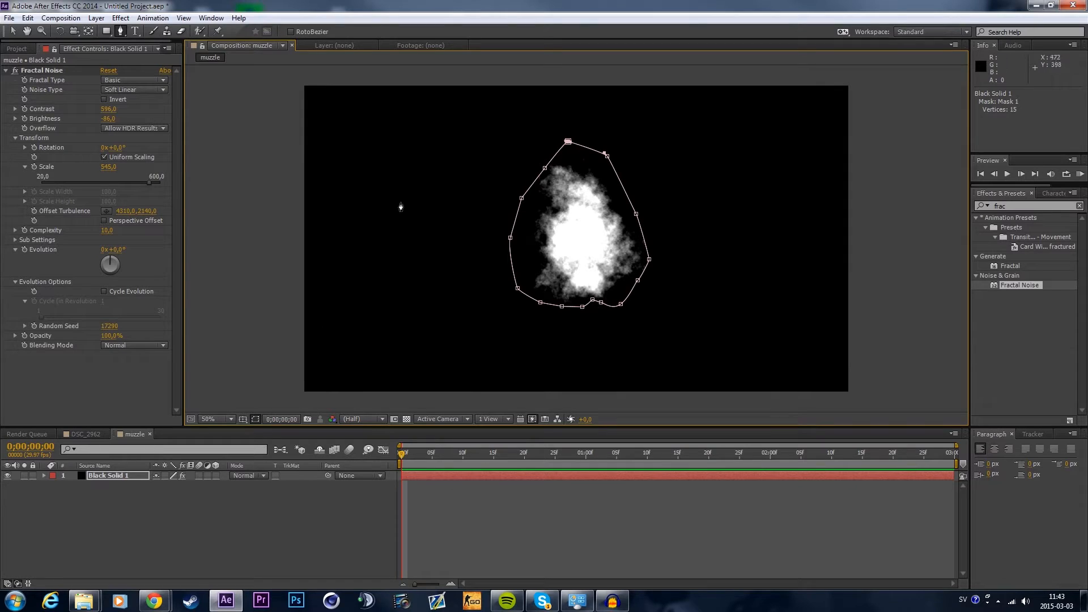
Step: Set the blob mask's feather to 24 pixels and return to the Selection tool
left_click(114, 476)
key("f")
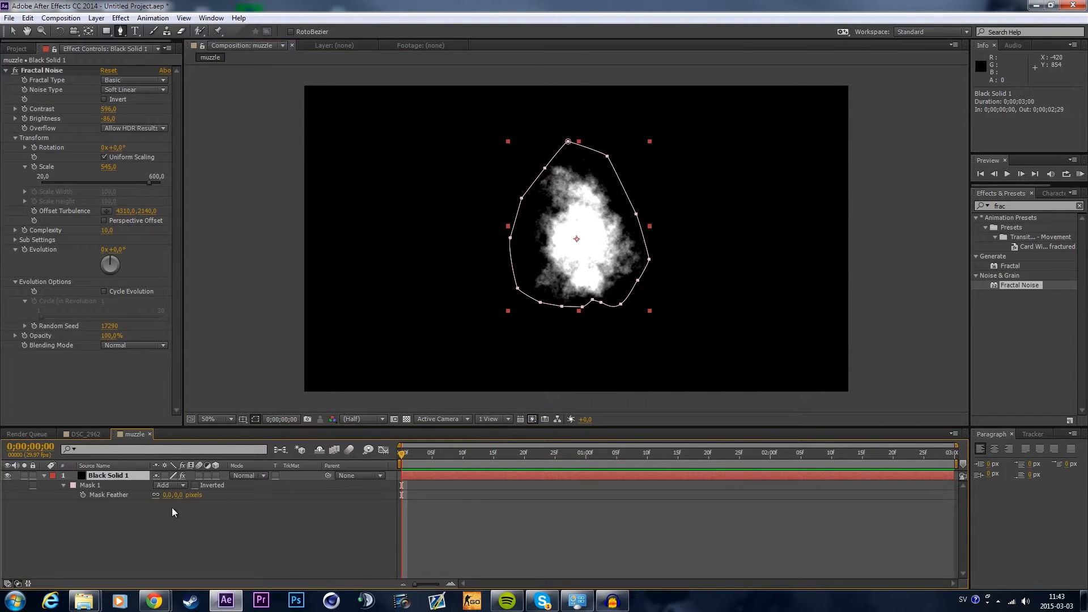
left_click_drag(183, 495, 202, 499)
left_click(10, 32)
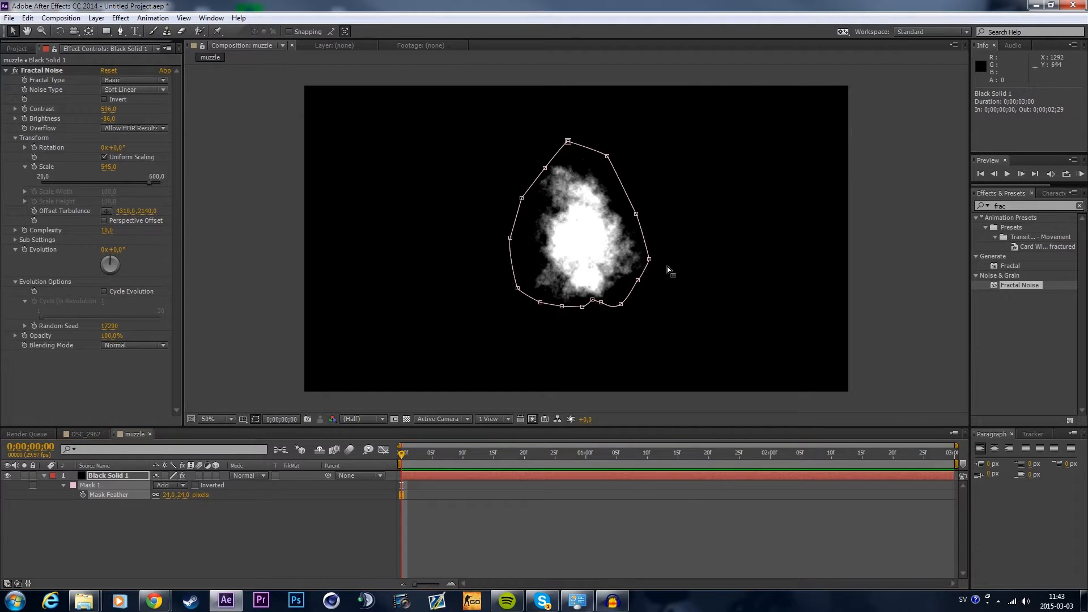
Step: Pull the blob mask's vertices inward on both sides and at its upper end for a closer fit around the noise
left_click_drag(650, 261, 645, 260)
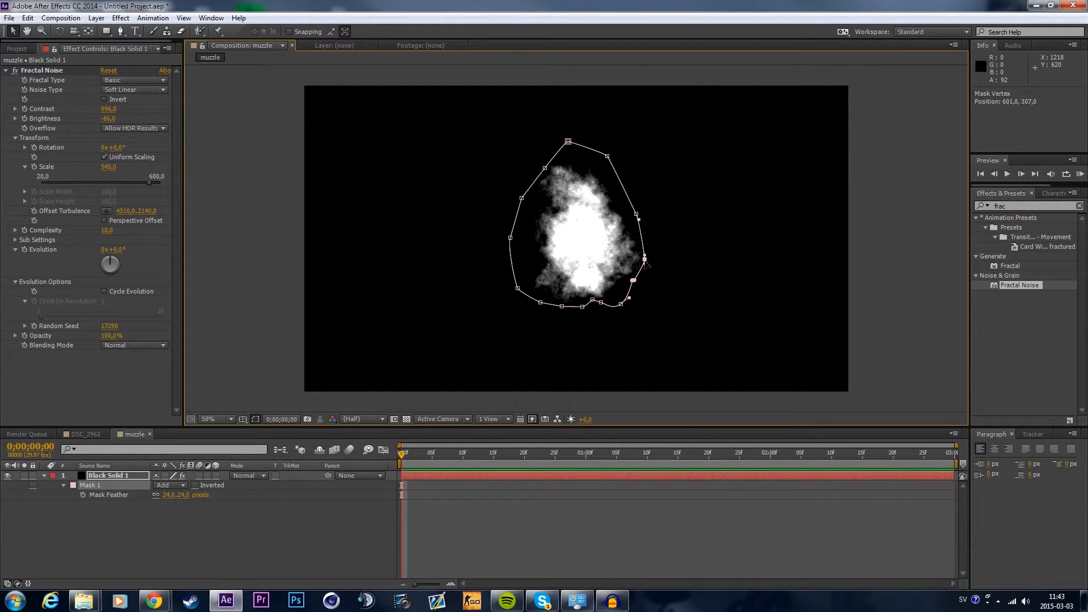
left_click_drag(636, 214, 630, 216)
left_click_drag(607, 156, 569, 149)
left_click(544, 167)
left_click(741, 332)
left_click(736, 333)
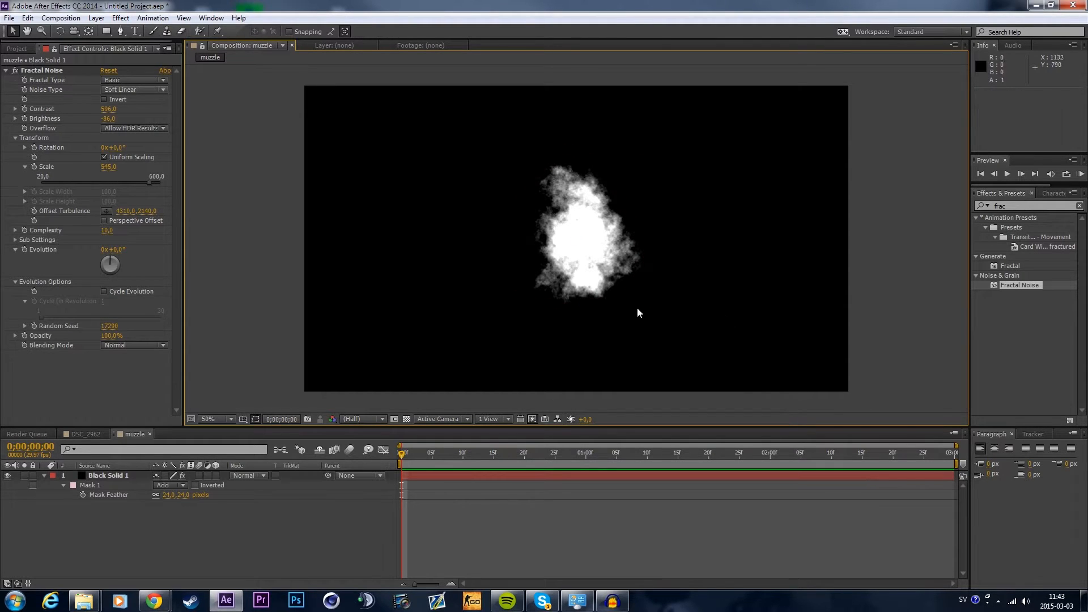
left_click(552, 206)
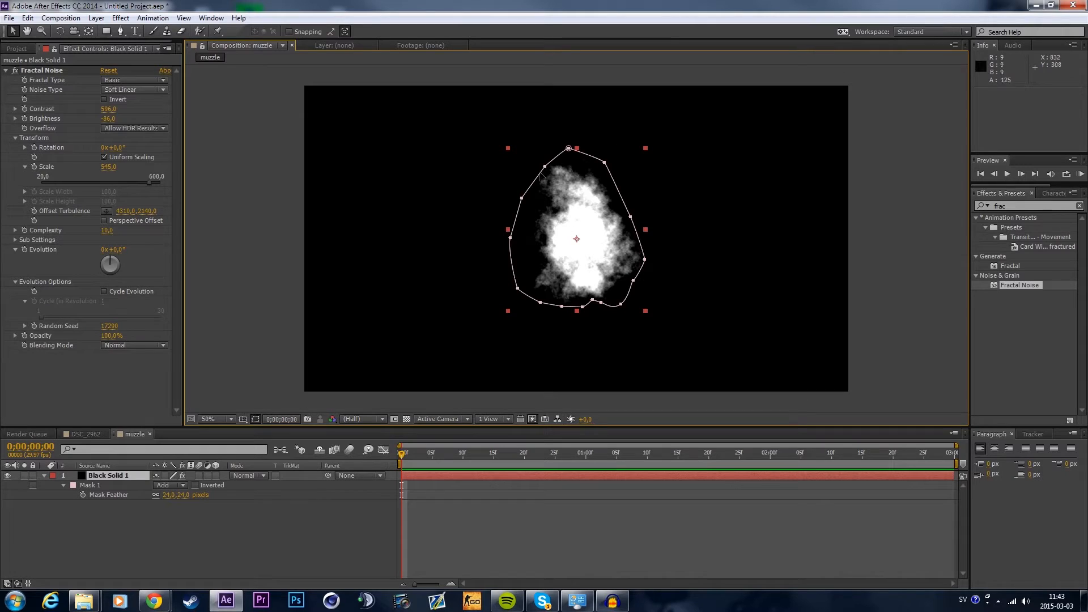
left_click_drag(521, 198, 547, 169)
left_click(709, 199)
left_click(643, 277)
left_click(606, 210)
Step: Go to 0;00;00;23 in the DSC_2962 composition and place the muzzle composition above the footage, centred in the frame
left_click(85, 434)
mouse_move(548, 456)
left_mouse_down()
mouse_move(494, 448)
mouse_move(539, 460)
left_mouse_up()
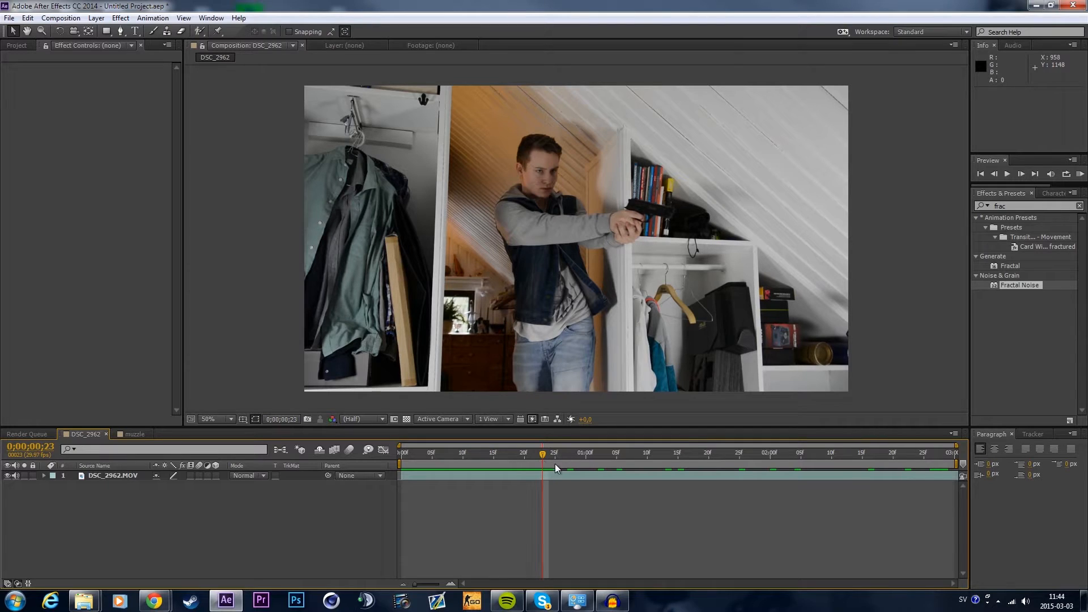
left_click(105, 33)
left_click(21, 44)
left_click_drag(43, 165, 576, 240)
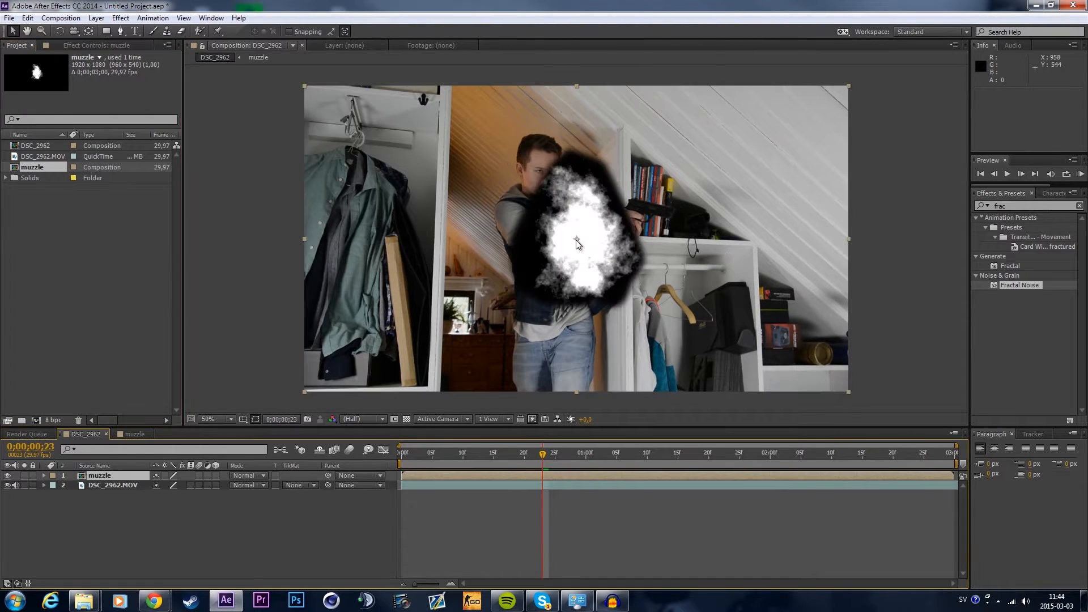
Step: Set the muzzle layer's blending mode to Add and scale it down to 65%
left_click(248, 475)
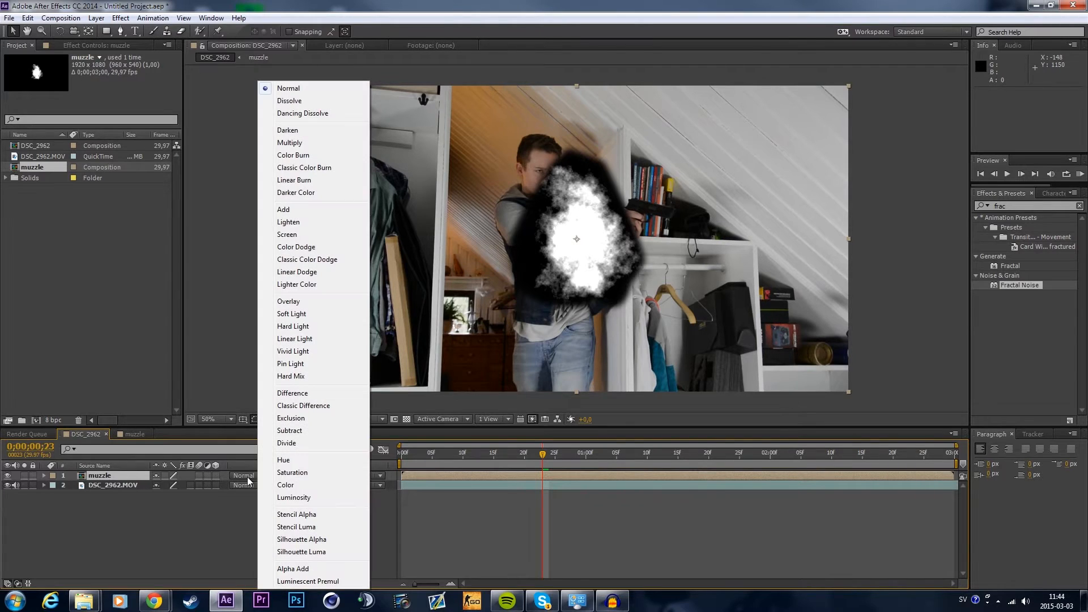
left_click(315, 210)
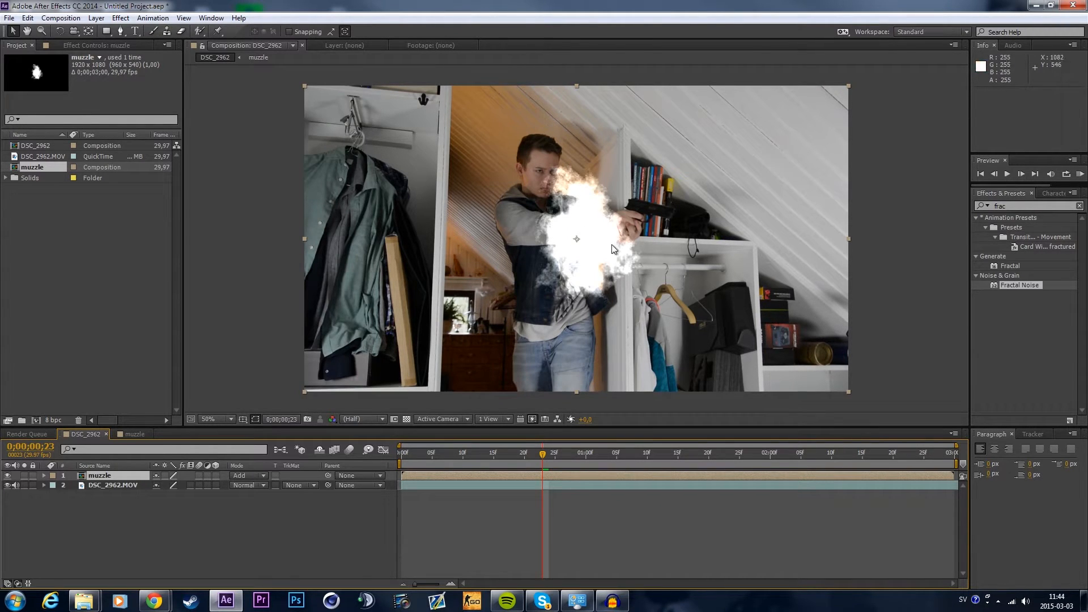
left_click(113, 478)
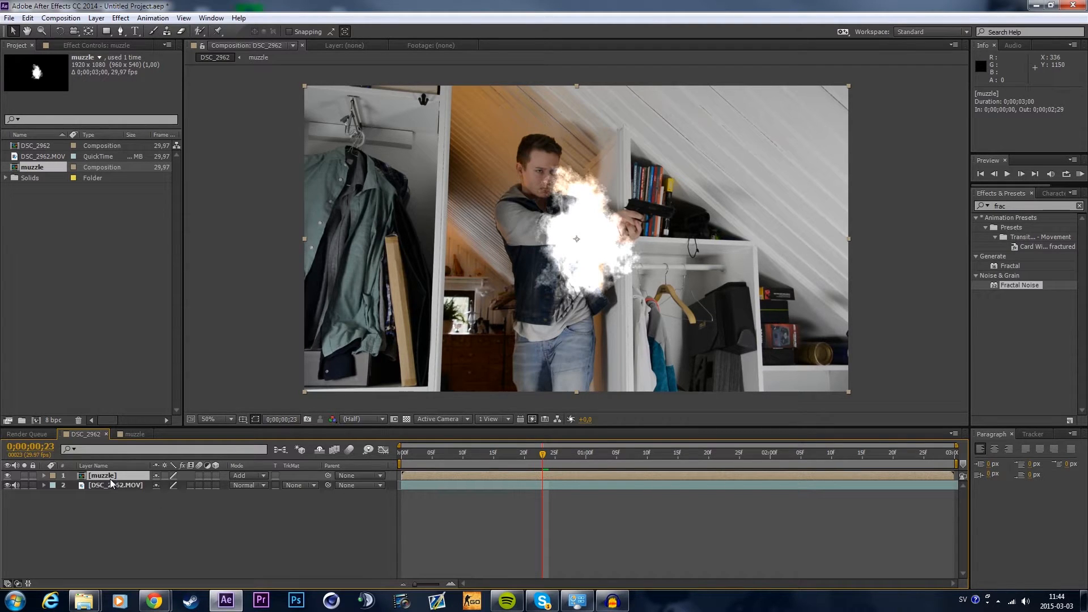
key("s")
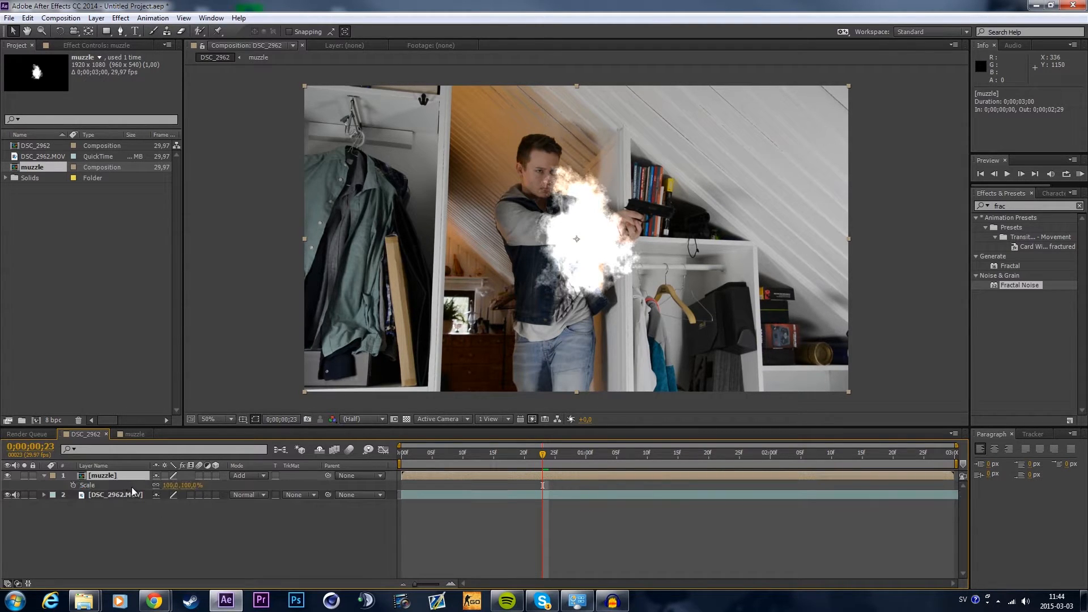
key("shift+p")
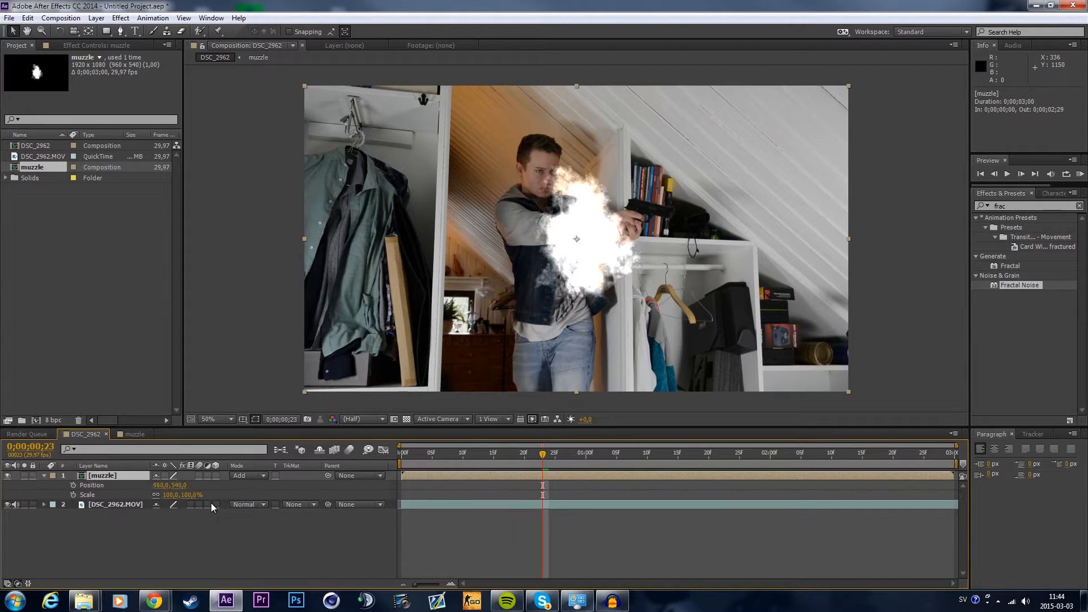
left_click_drag(168, 495, 159, 496)
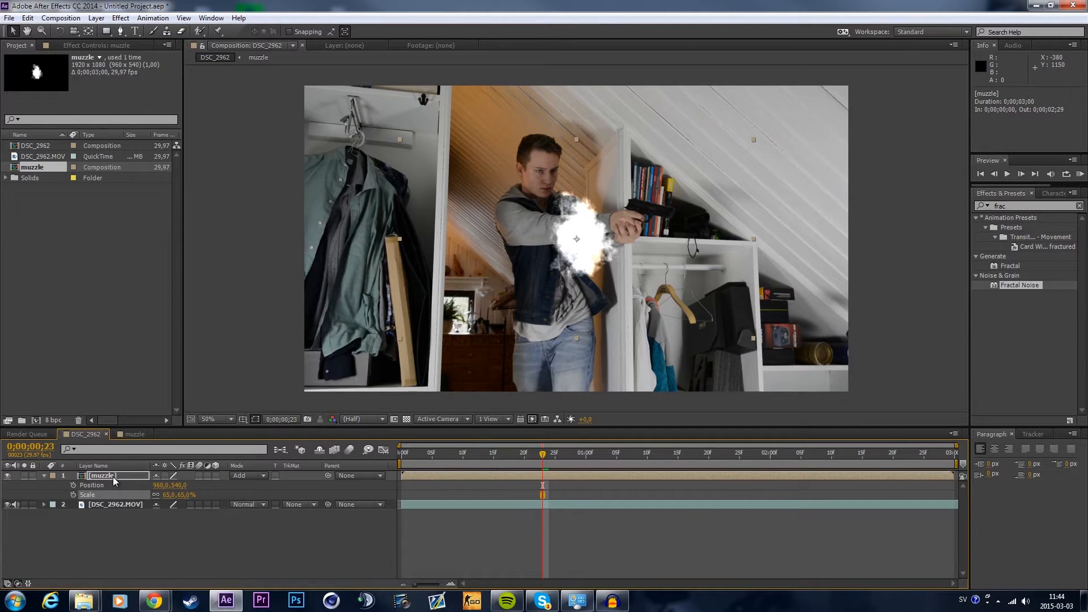
Step: Scale the muzzle layer to 69%, rotate it to 96° and move it in front of the pistol at 1422, 444
key("r")
key("alt+shift+s")
left_click_drag(180, 486, 229, 495)
left_click_drag(550, 393, 681, 365)
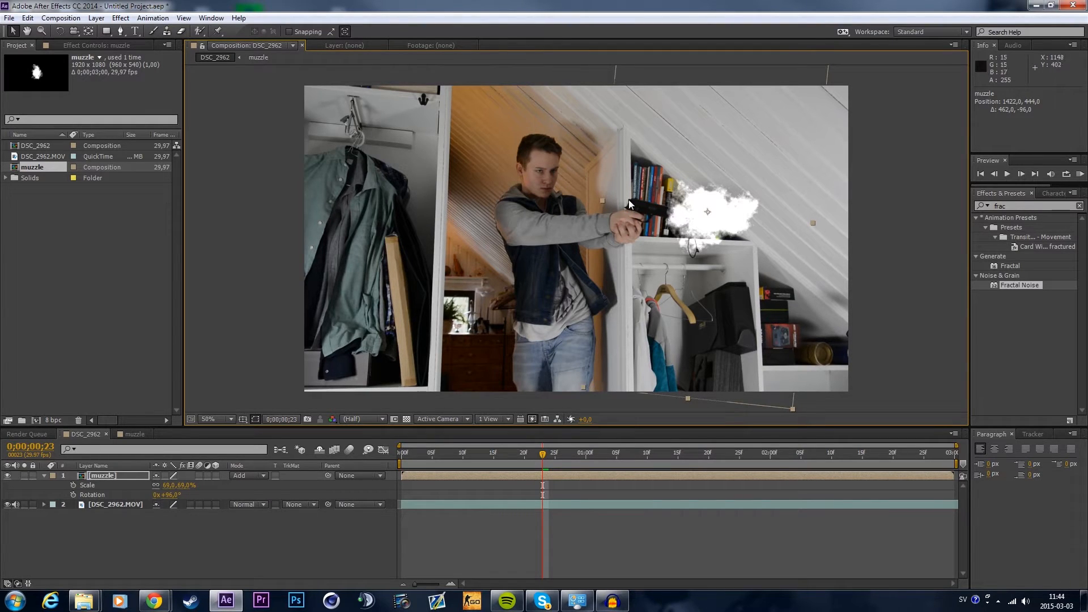
Step: Reduce the muzzle layer to 33%, rotate it to 109° and fit it against the end of the pistol barrel
left_click_drag(174, 497, 149, 485)
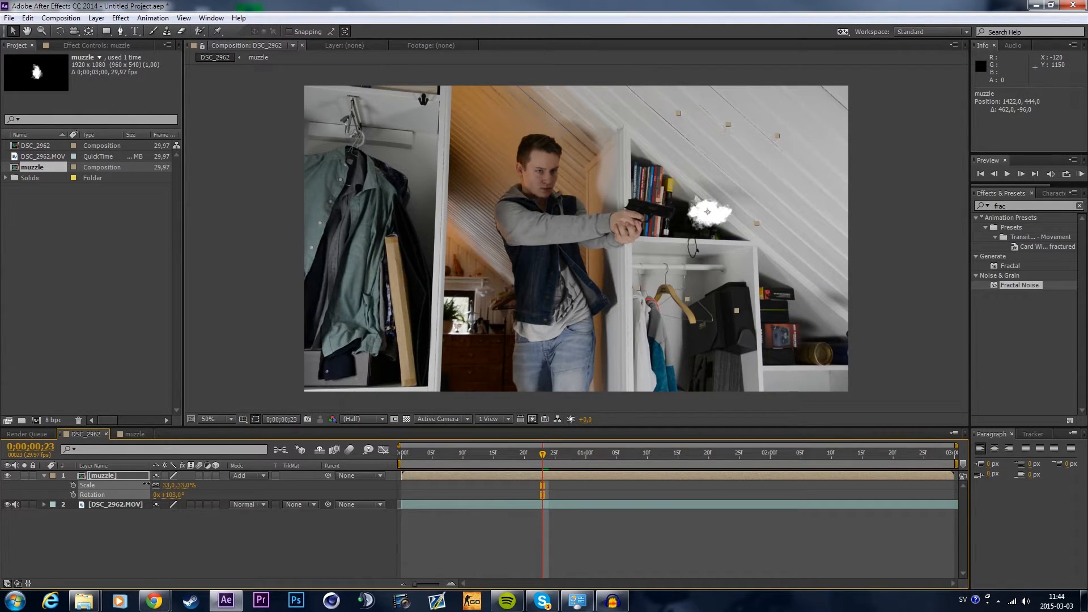
mouse_move(710, 221)
left_mouse_down()
mouse_move(643, 225)
mouse_move(695, 220)
left_mouse_up()
left_click_drag(169, 495, 172, 494)
left_click_drag(683, 236, 687, 239)
left_click(878, 284)
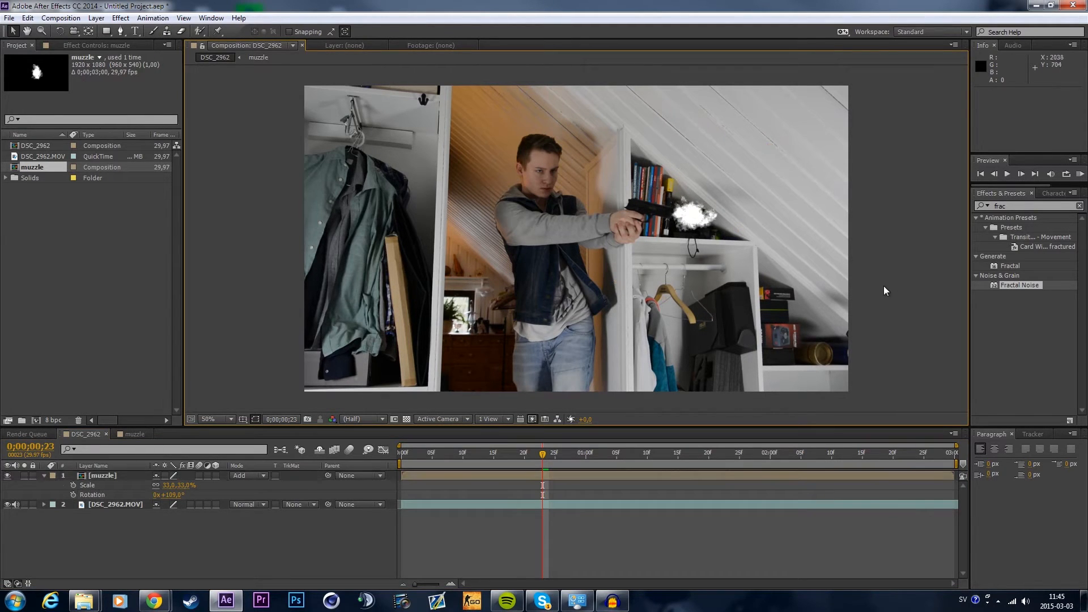
Step: Trim the muzzle layer at both ends so it lasts only the single frame at 0;00;00;23
scroll(665, 231, "up", 2)
scroll(719, 226, "down", 2)
left_click_drag(402, 475, 542, 475)
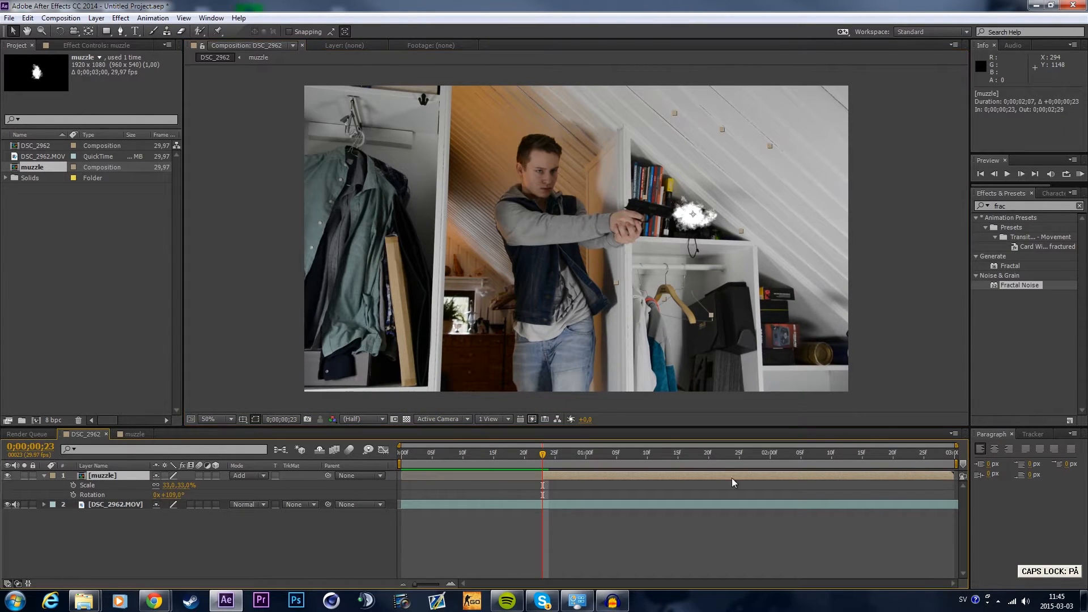
left_click_drag(951, 475, 559, 482)
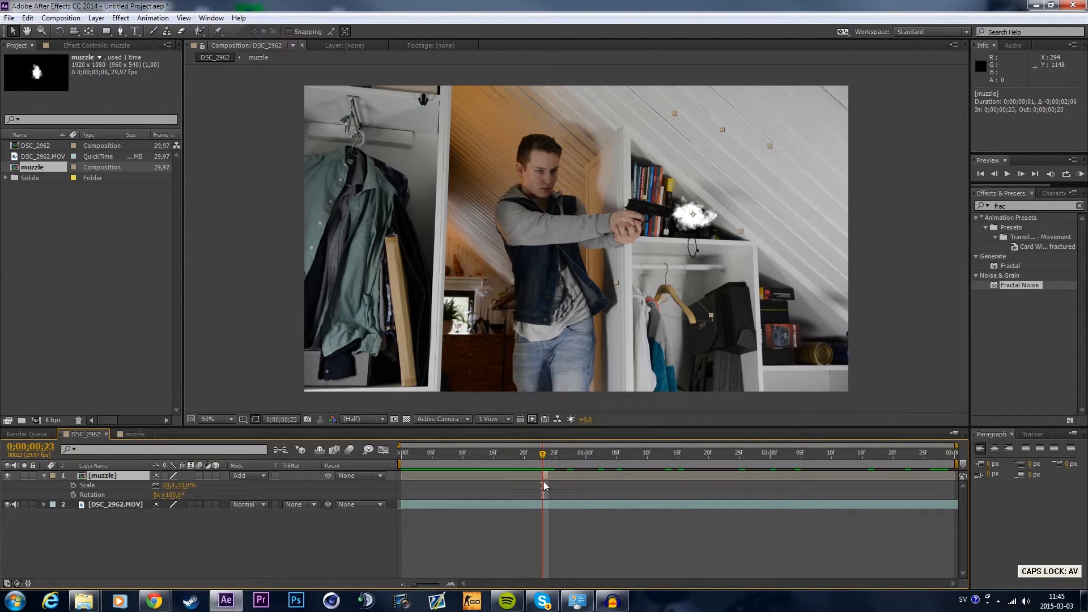
mouse_move(543, 458)
left_mouse_down()
mouse_move(532, 451)
mouse_move(552, 457)
mouse_move(519, 456)
mouse_move(543, 458)
left_mouse_up()
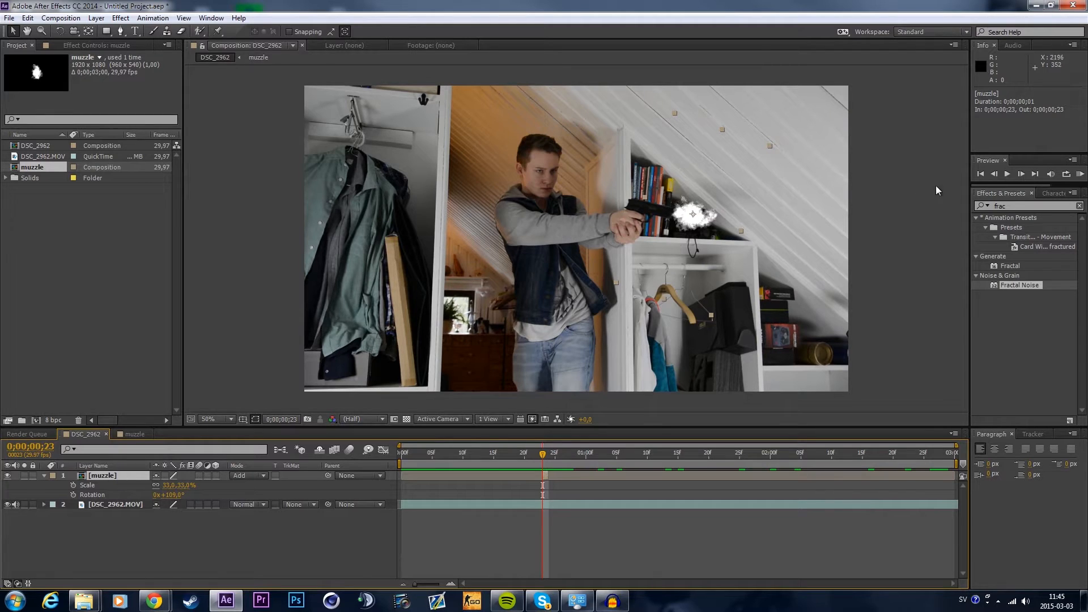
Step: Find CC Toner in the effects library and apply it to the muzzle layer
left_click(1015, 207)
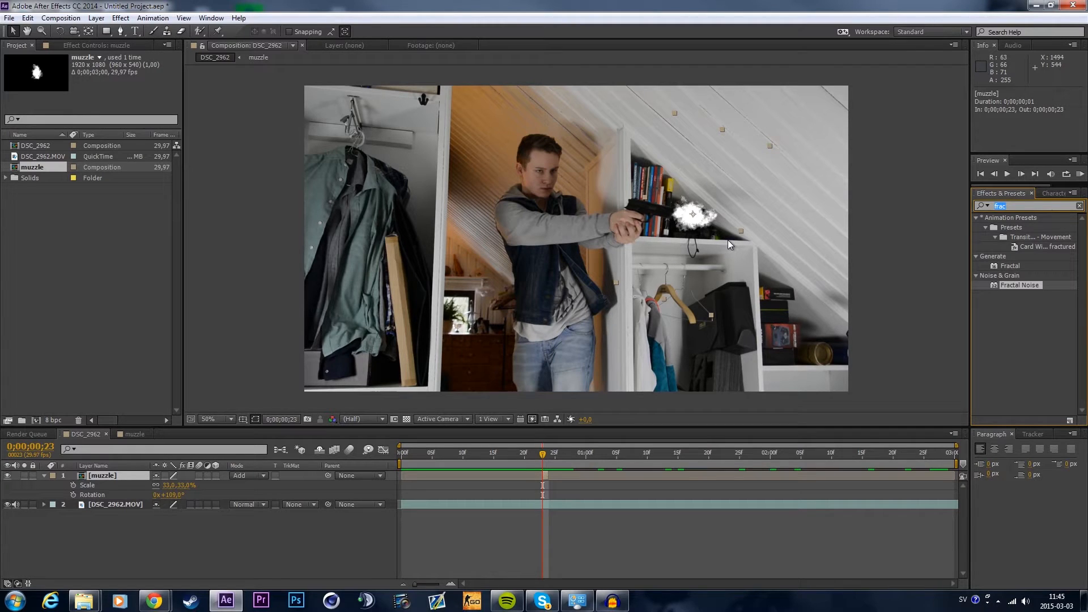
type("cc to")
left_click_drag(1014, 227, 687, 220)
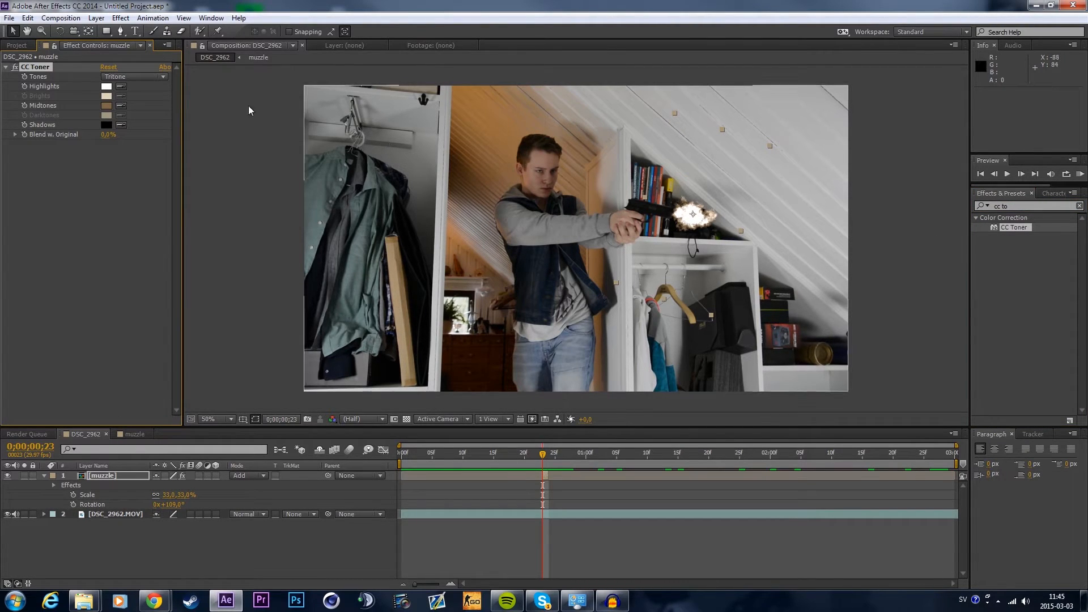
Step: Set the CC Toner midtones colour to a bright light orange
left_click(107, 106)
left_click_drag(83, 57, 91, 29)
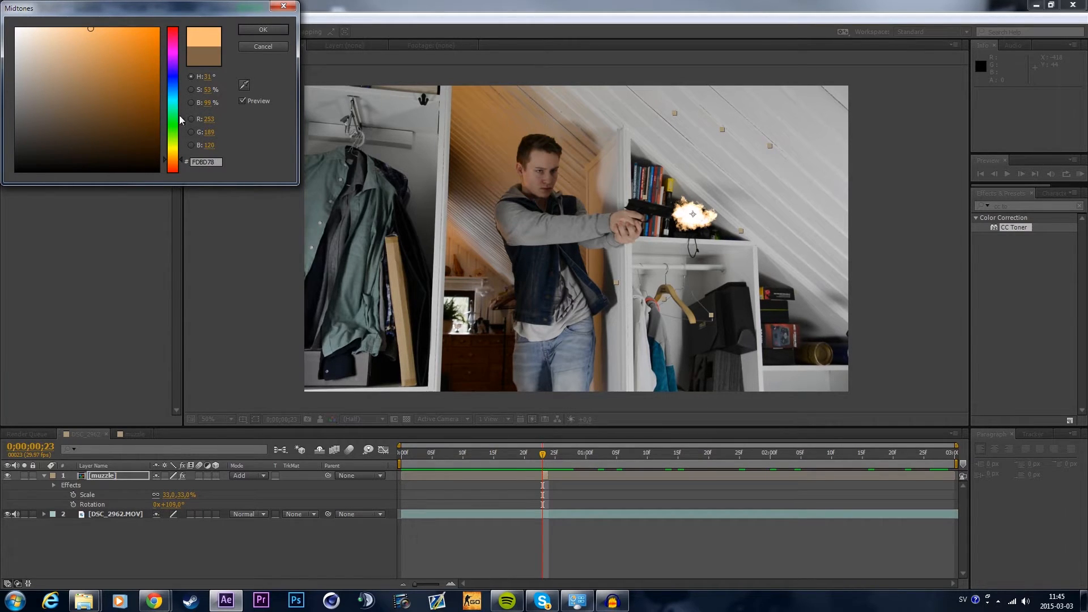
left_click_drag(174, 163, 175, 165)
left_click(253, 30)
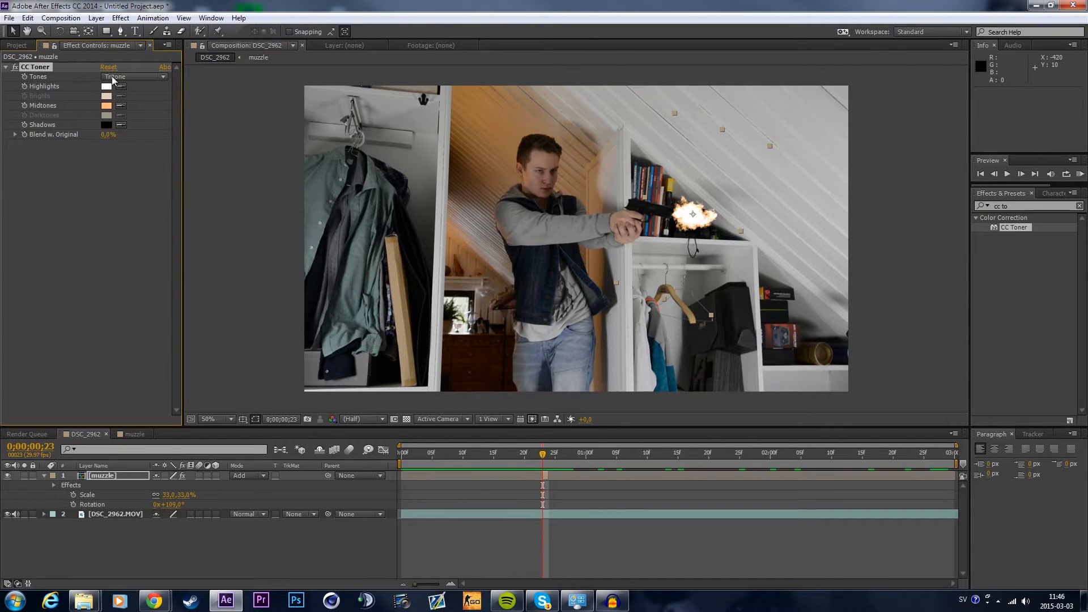
Step: Set the CC Toner highlights colour to a pale yellow
left_click(107, 88)
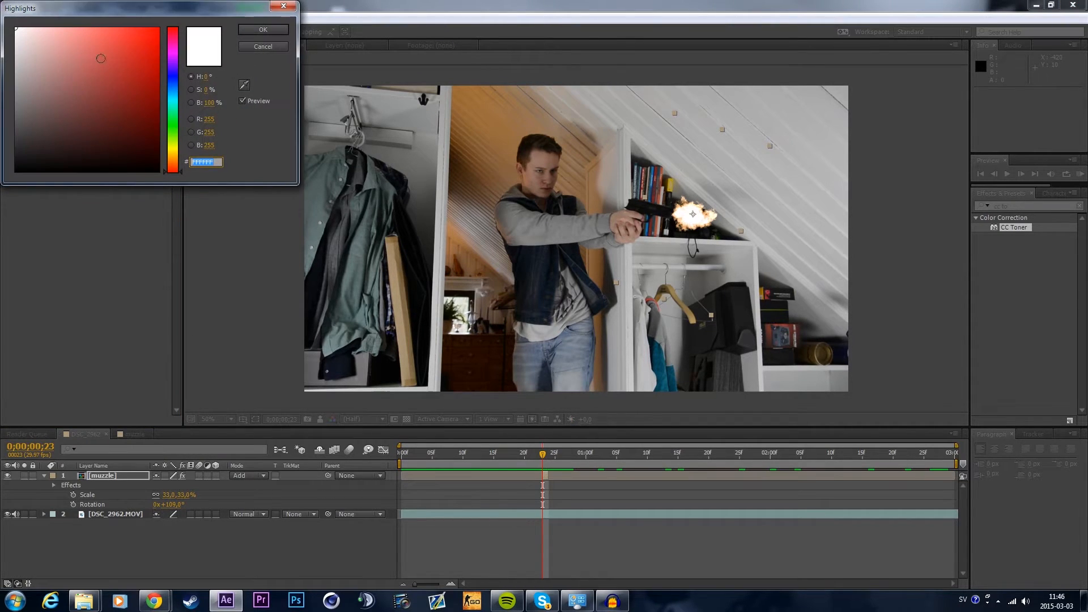
left_click_drag(176, 141, 175, 151)
left_click(39, 28)
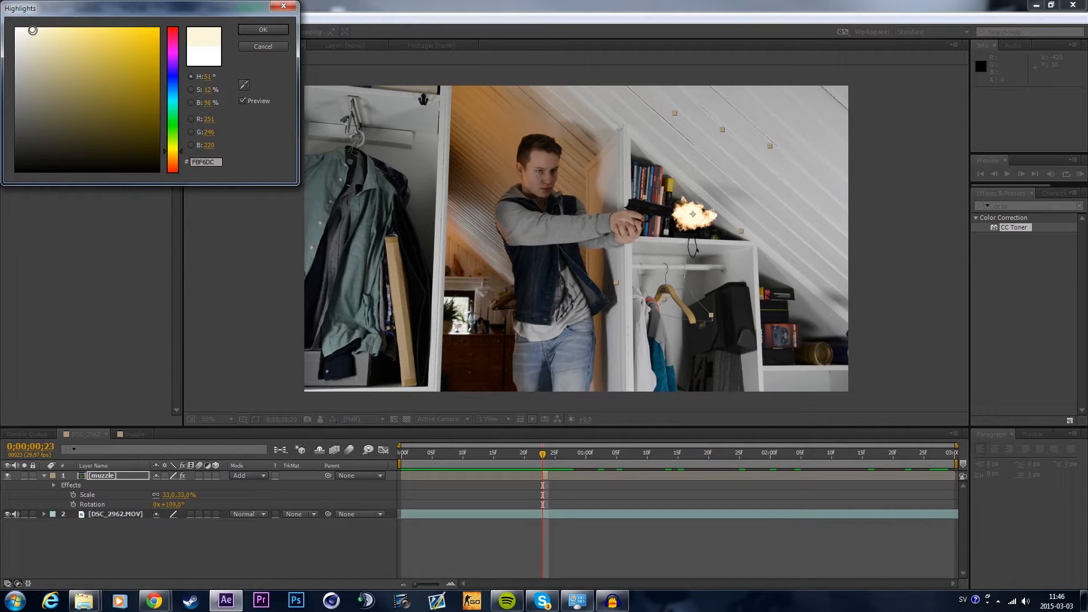
left_click(256, 29)
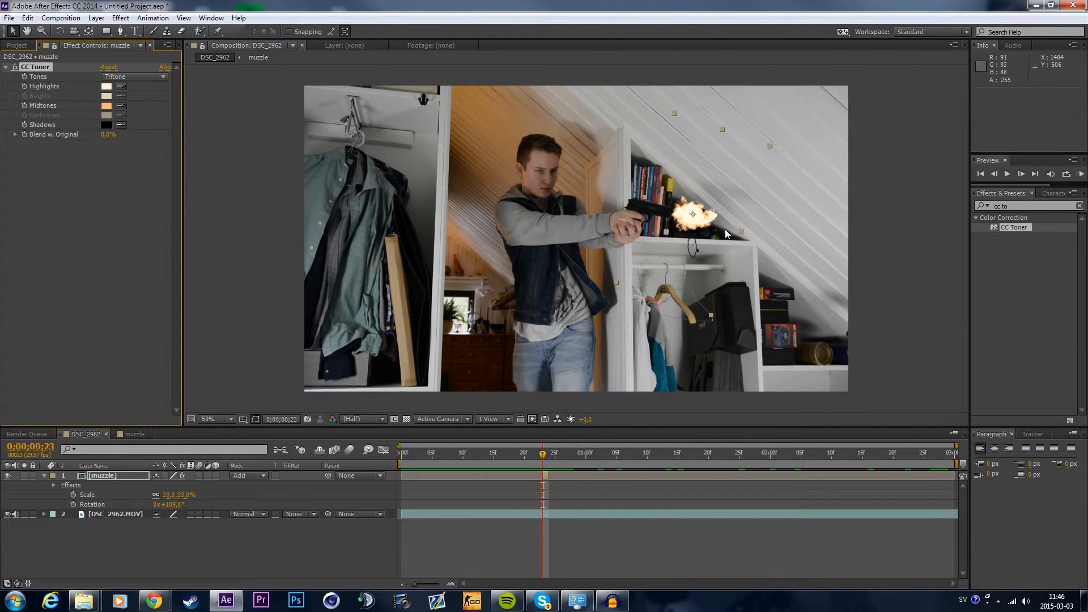
Step: Check the frames around the shot and nudge the muzzle flash to 1370, 448 at the barrel, then deselect it
left_click(539, 456)
mouse_move(539, 456)
left_mouse_down()
mouse_move(522, 446)
mouse_move(542, 448)
left_mouse_up()
left_click_drag(686, 220, 687, 218)
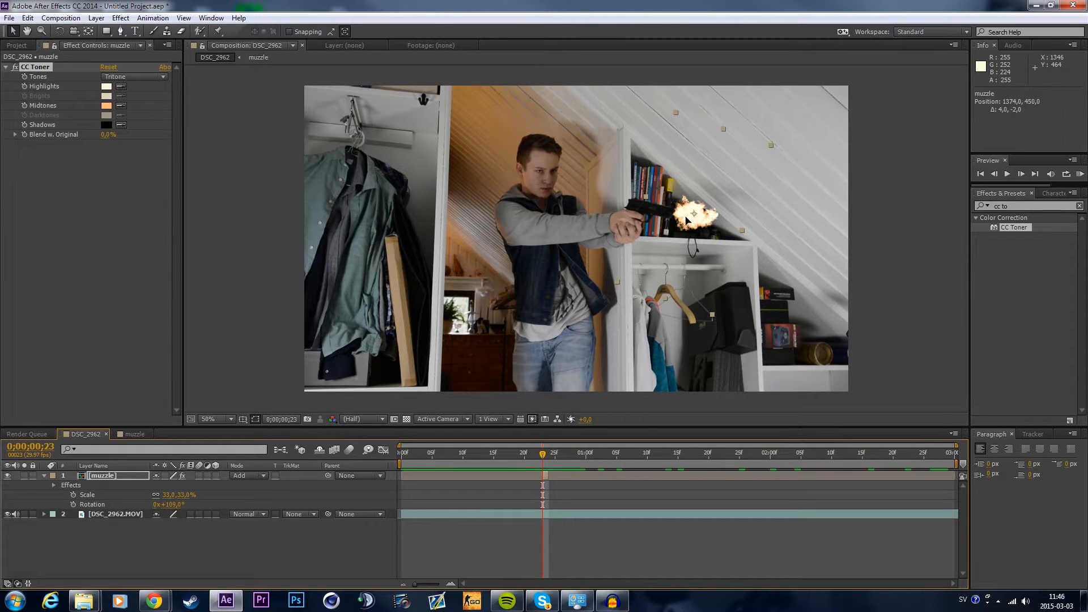
mouse_move(542, 453)
left_mouse_down()
mouse_move(514, 456)
mouse_move(585, 448)
mouse_move(511, 447)
mouse_move(542, 448)
left_mouse_up()
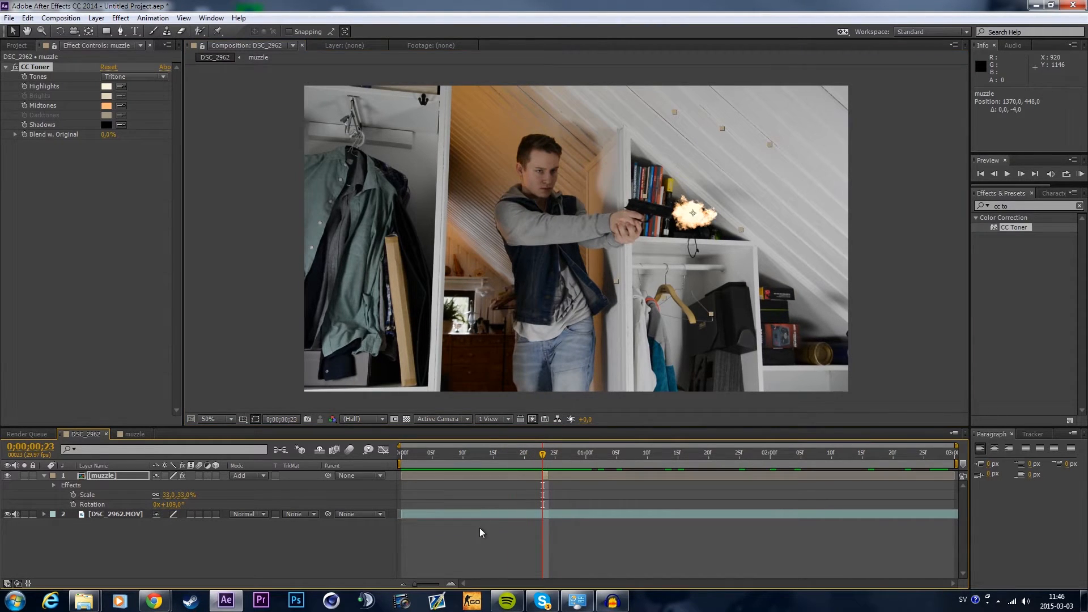
left_click(506, 521)
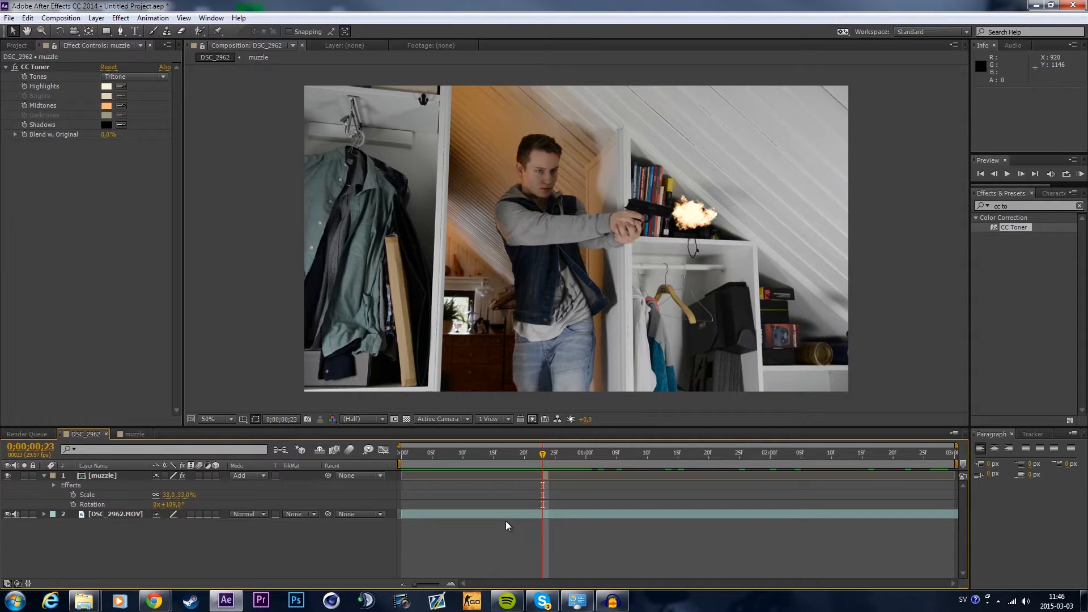
Step: Clear the effects search so the full list of effect categories is available
left_click(1018, 214)
key("ctrl+f")
key("BackSpace")
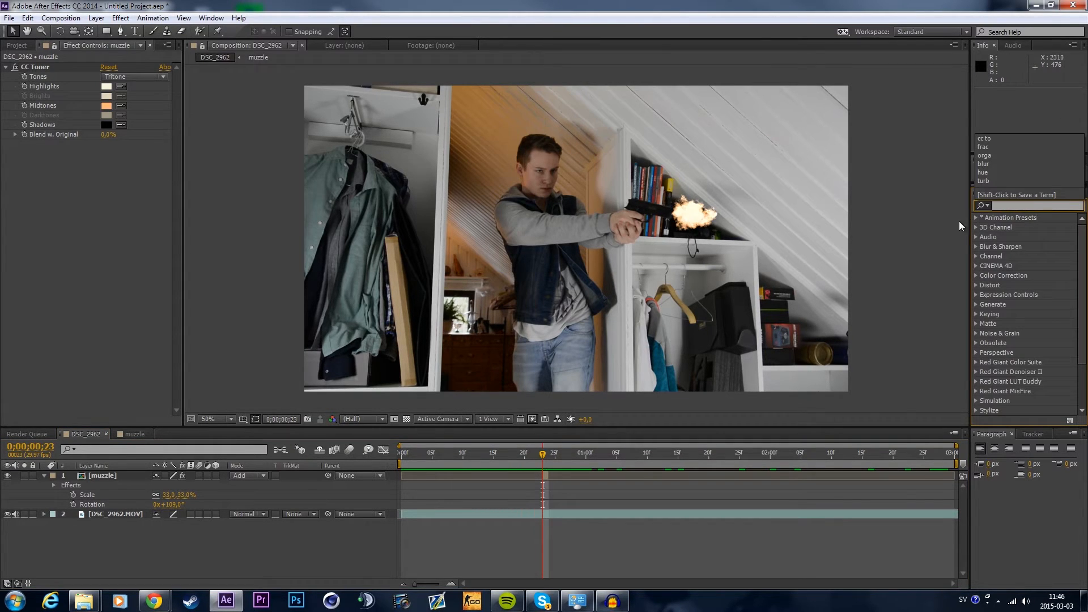
left_click(698, 225)
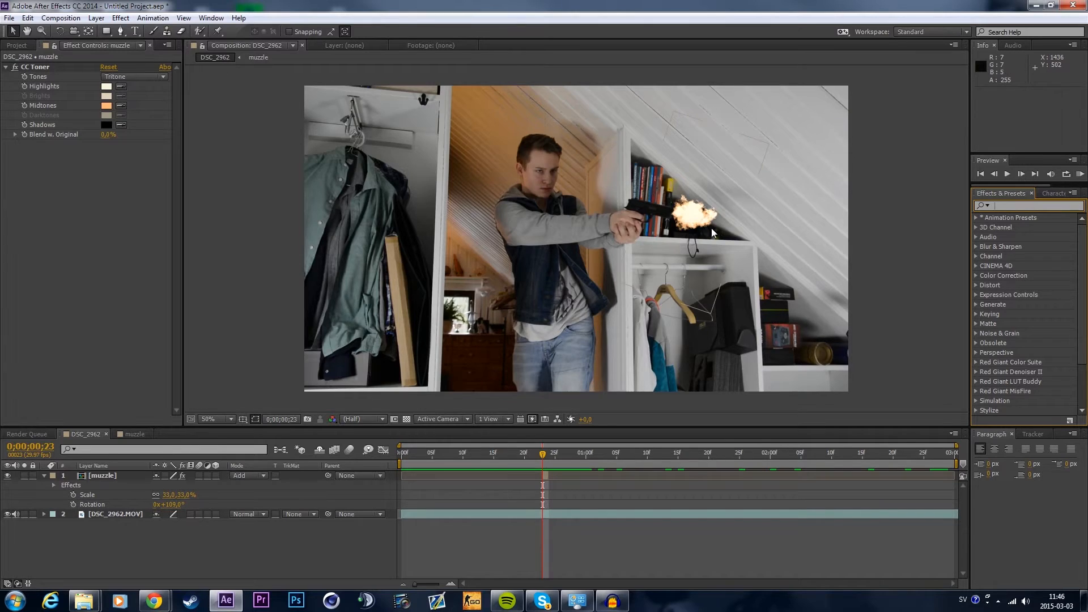
Step: Draw a rectangular mask over the outer end of the flash on the muzzle layer and set its mode to Subtract
scroll(712, 228, "up", 2)
left_click_drag(787, 220, 624, 250)
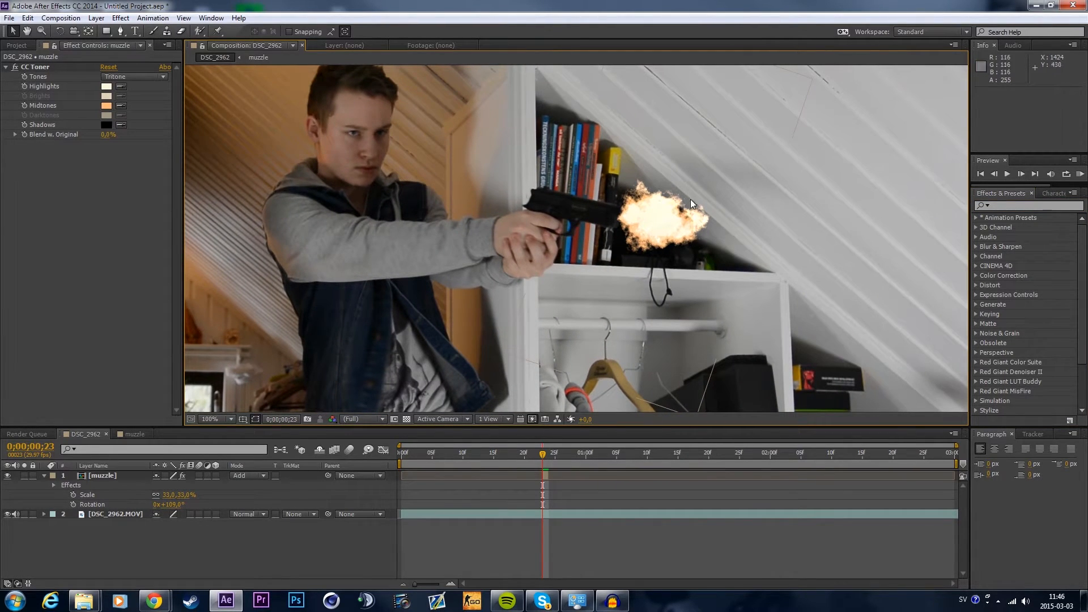
scroll(713, 275, "down", 2)
left_click(106, 31)
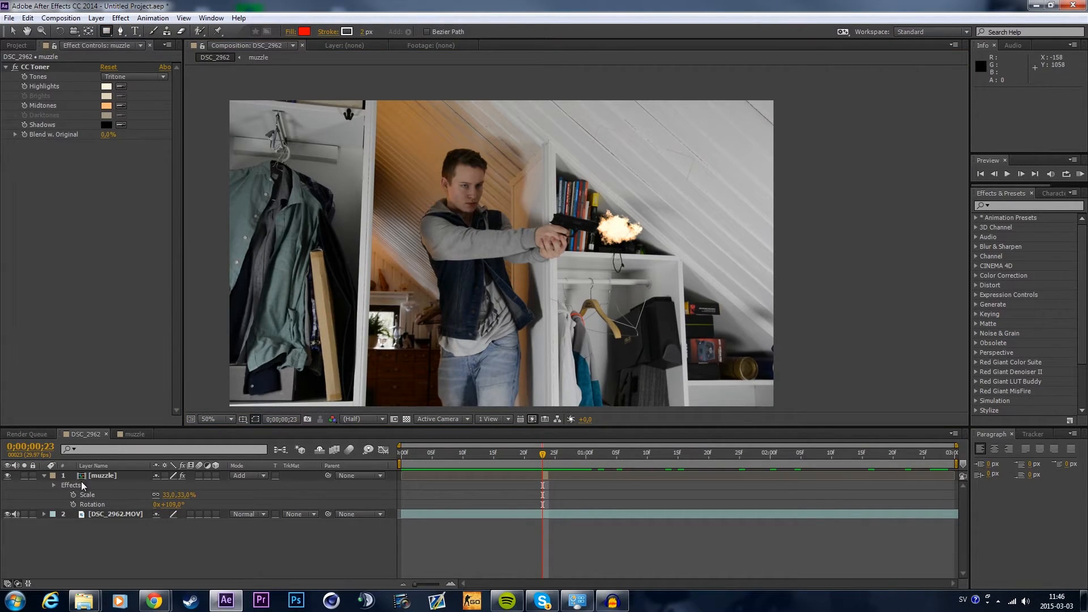
left_click(104, 477)
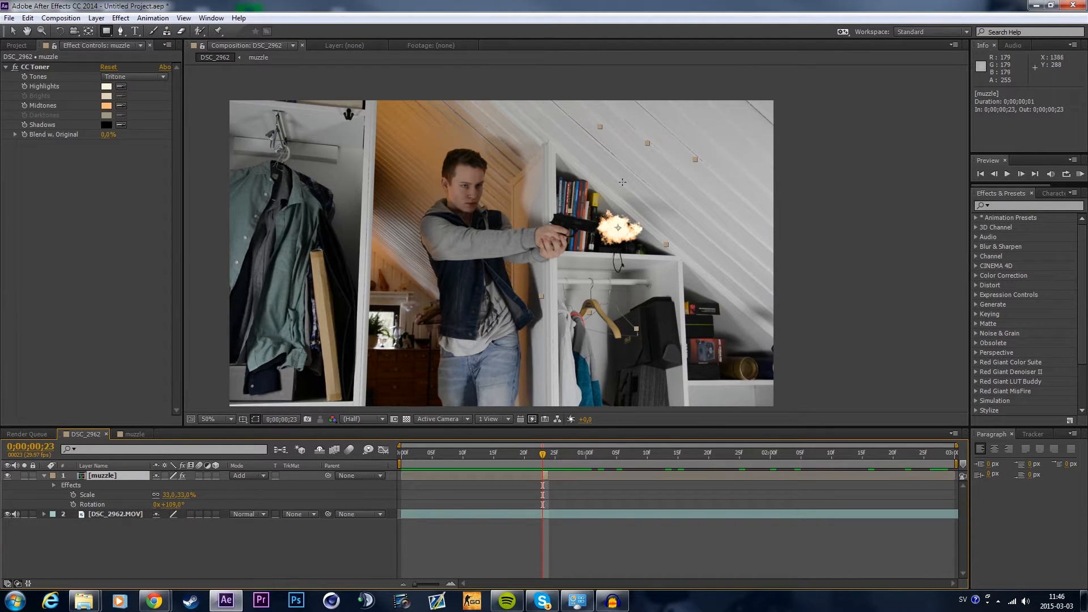
left_click_drag(623, 183, 561, 170)
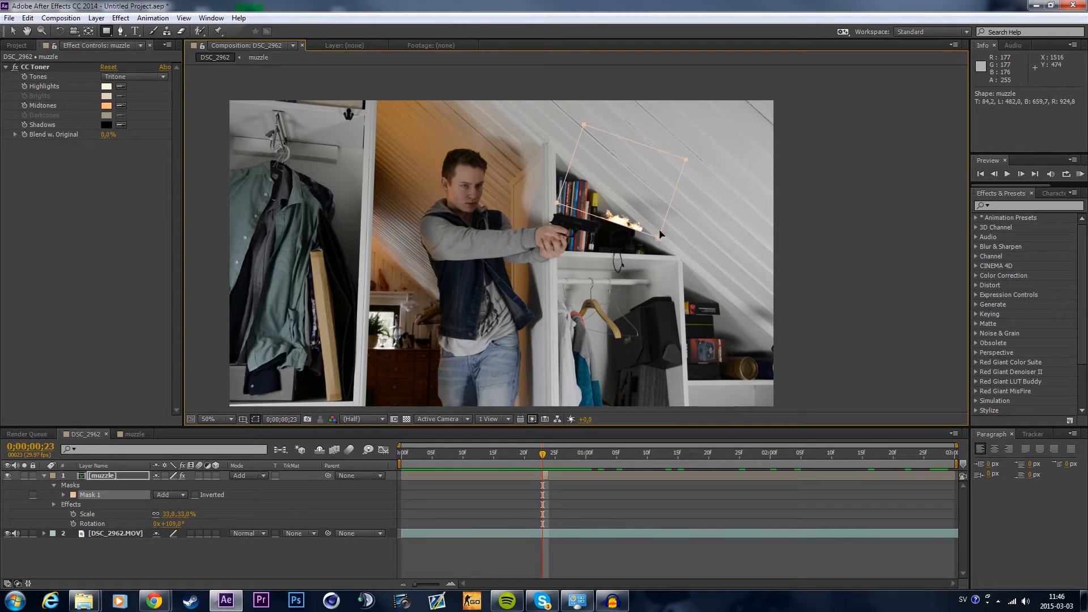
key("ctrl+z")
left_click_drag(644, 179, 668, 299)
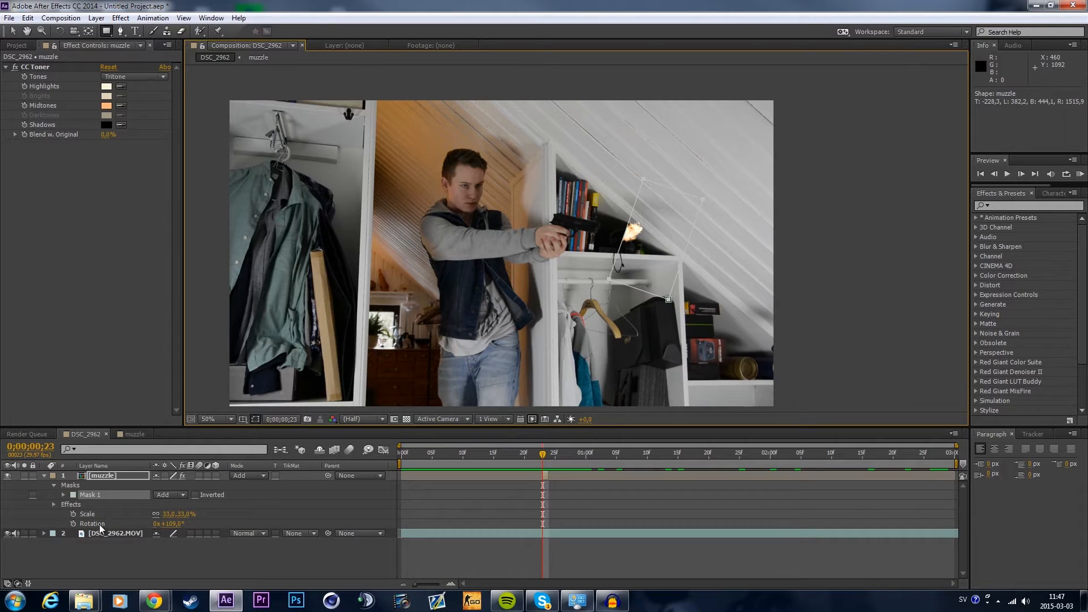
left_click(160, 495)
left_click(191, 433)
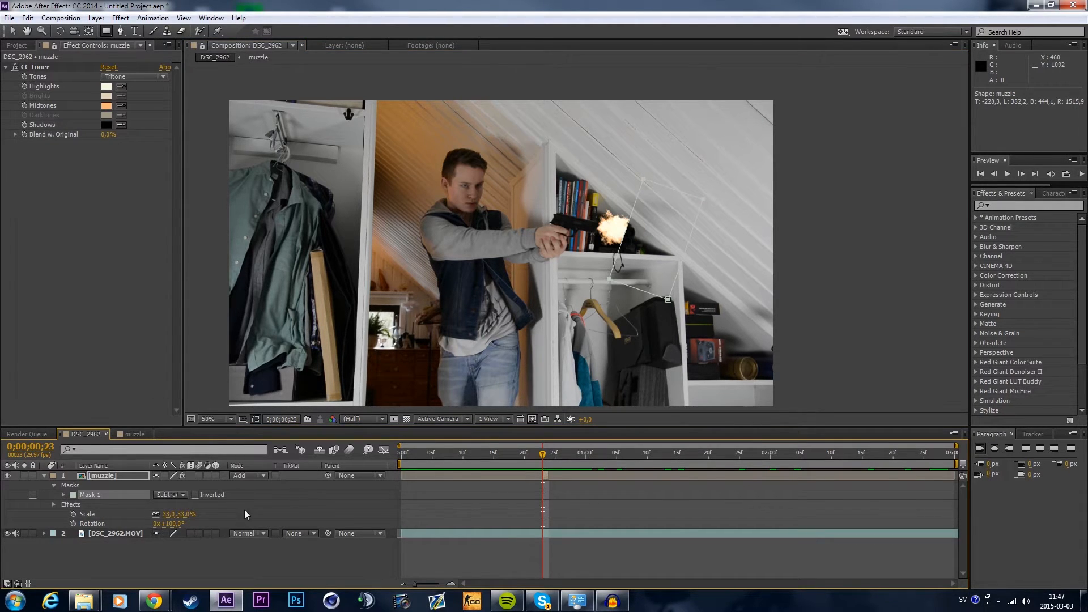
Step: Feather the muzzle layer's subtract mask by 421 pixels, check the flash at the shot frame, and deselect the layers
key("f")
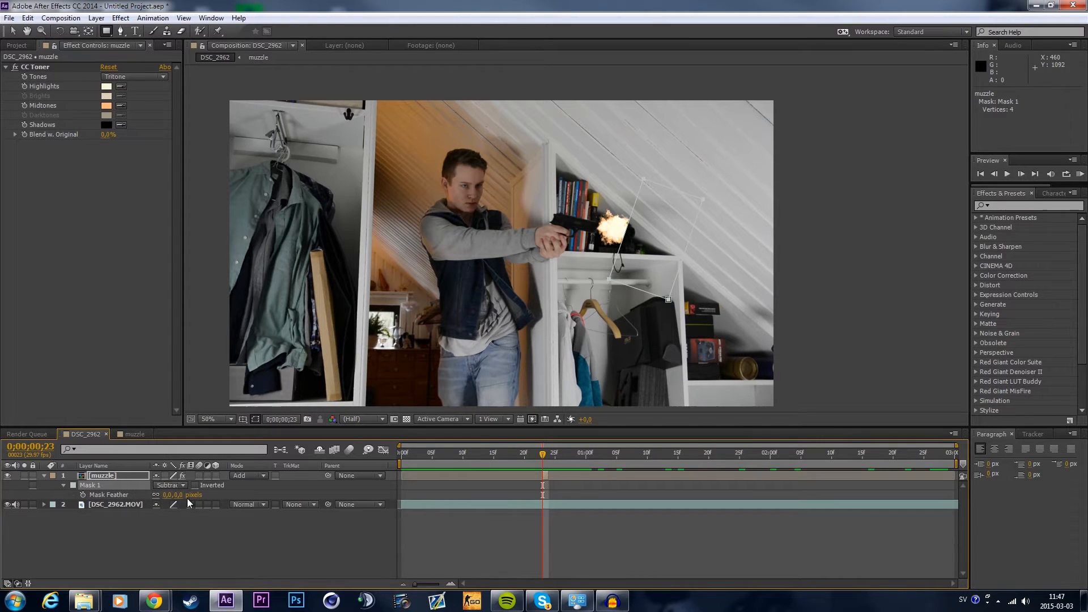
left_click_drag(175, 494, 434, 513)
left_click(13, 31)
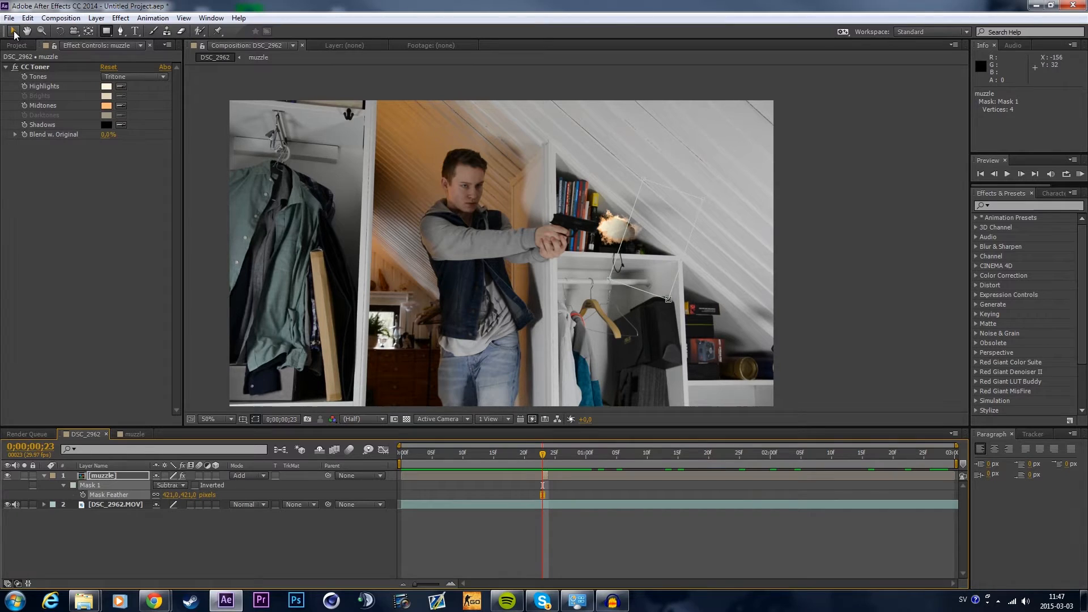
left_click_drag(625, 233, 626, 233)
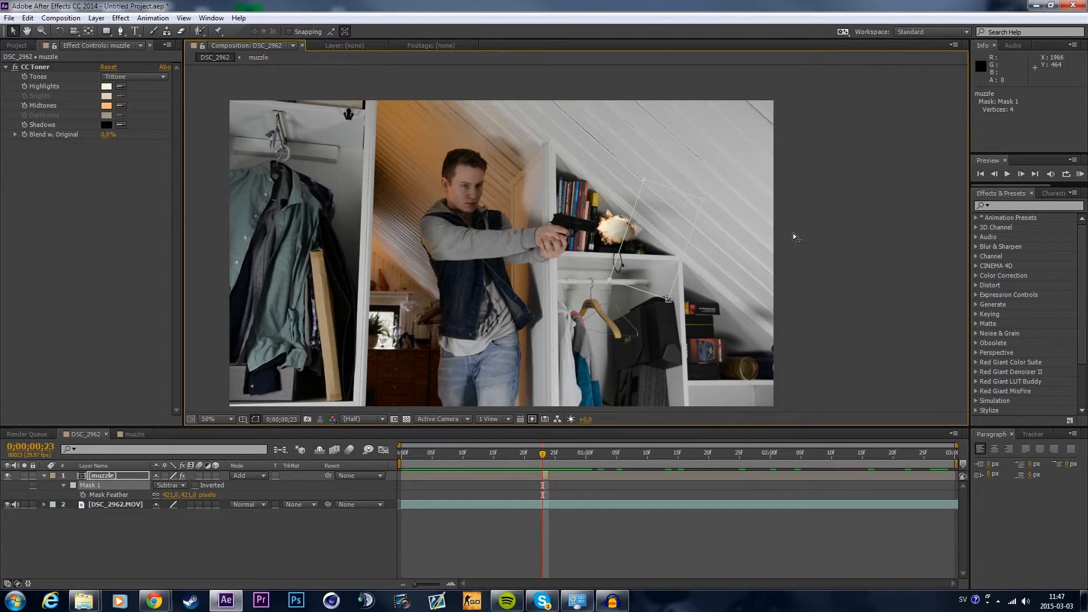
left_click(667, 243)
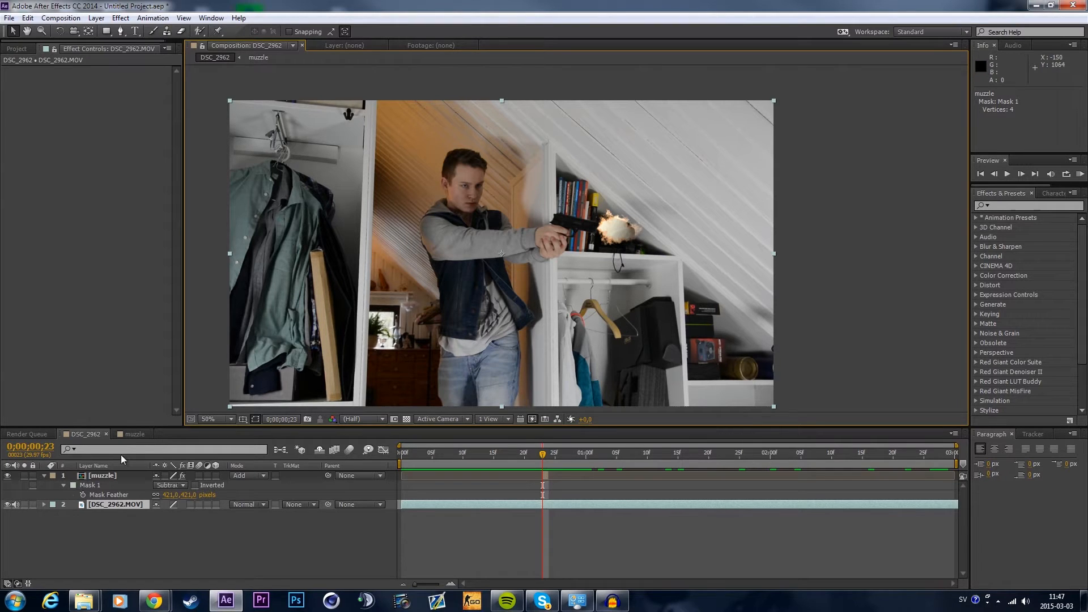
left_click_drag(542, 453, 542, 453)
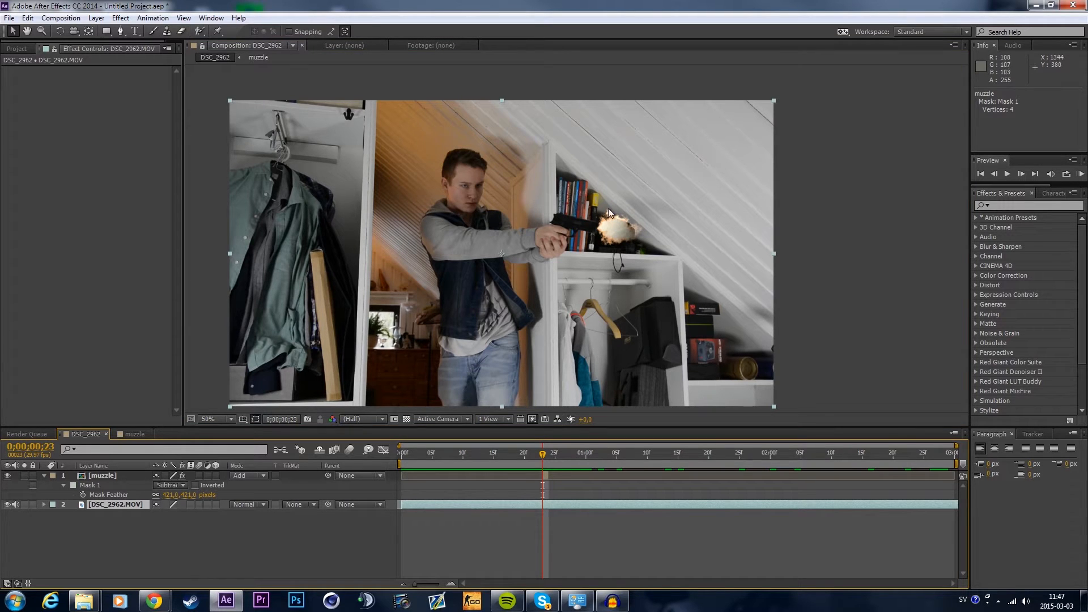
left_click(121, 533)
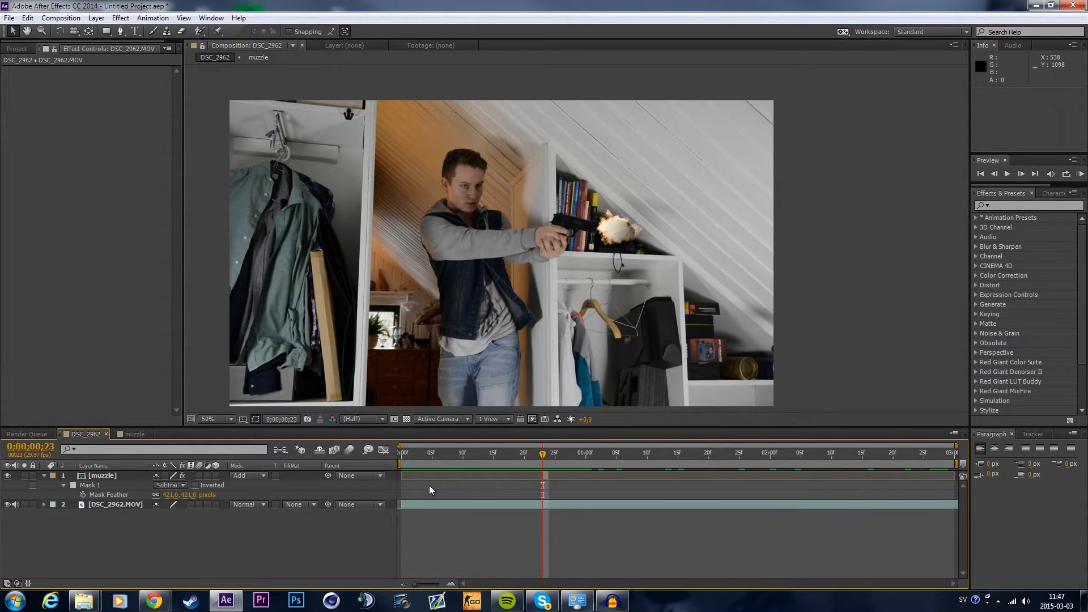
Step: Find the Glow effect and apply it to the muzzle layer
left_click(107, 476)
left_click(1015, 215)
type("glow")
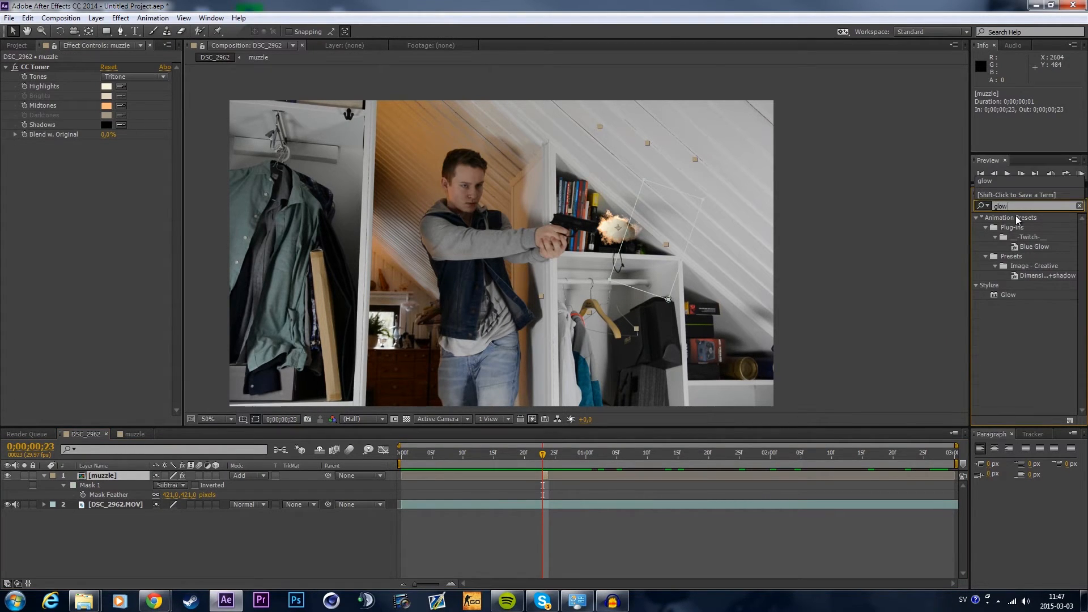
left_click_drag(1001, 296, 638, 232)
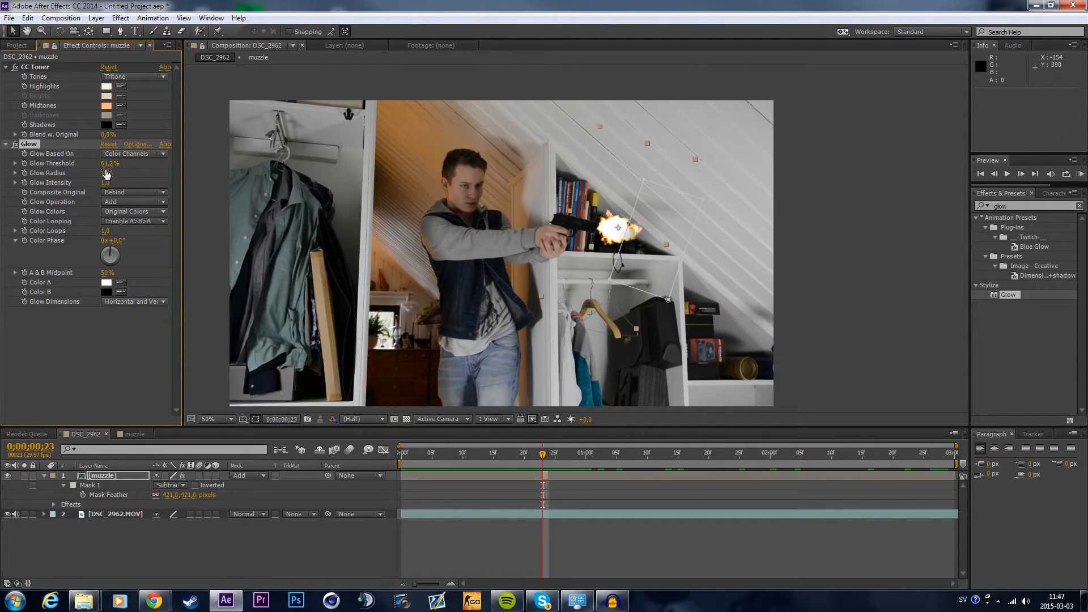
Step: Set the Glow radius to 174, intensity to 1.3 and threshold to 38.8%, then deselect the muzzle layer
left_click_drag(107, 174, 158, 173)
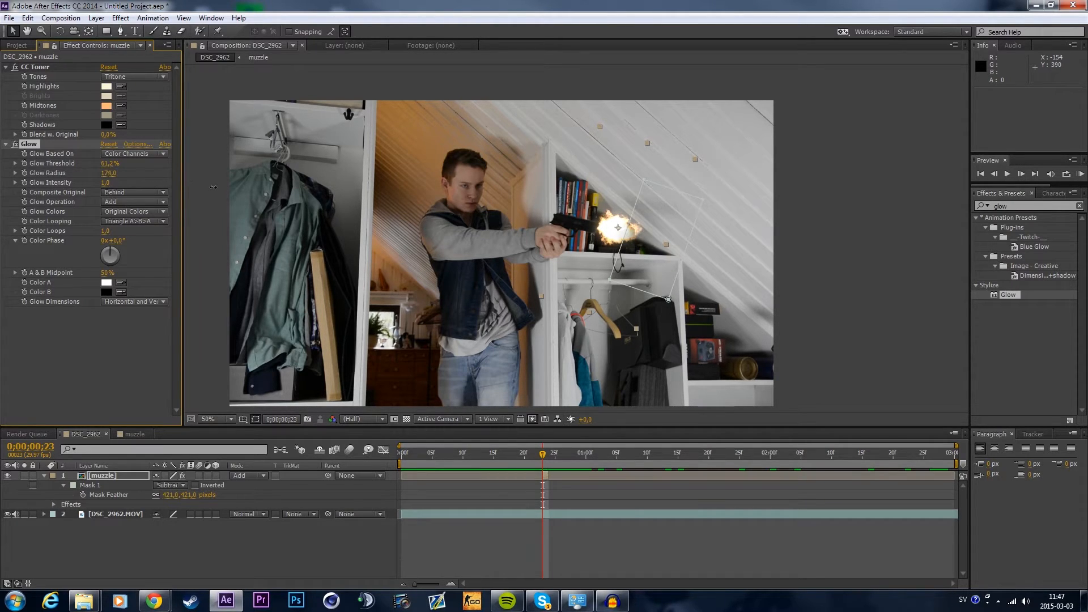
left_click_drag(115, 184, 91, 187)
left_click_drag(97, 188, 131, 192)
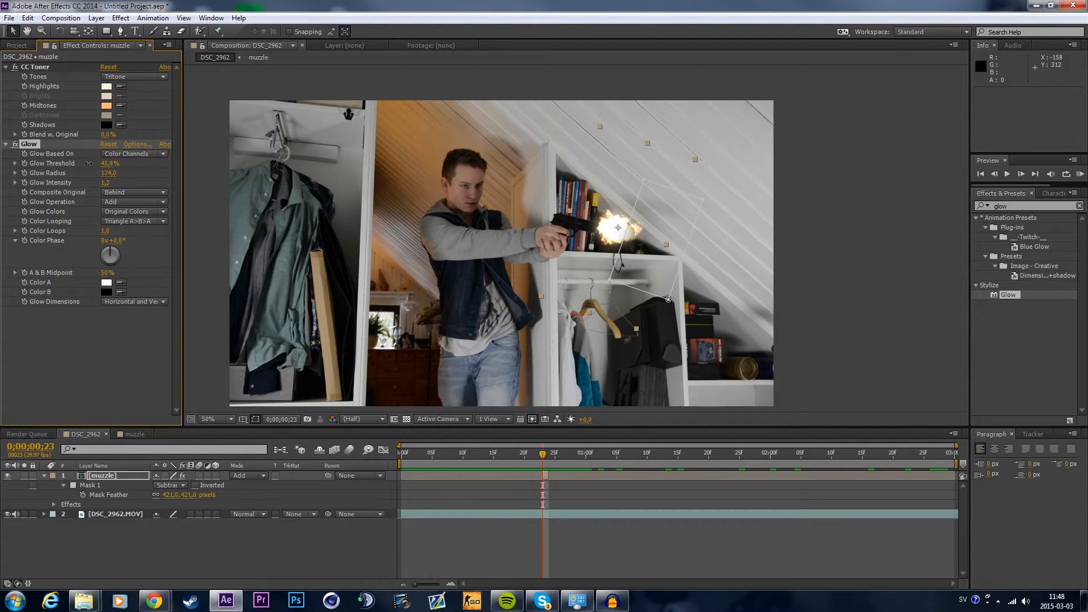
left_click_drag(132, 167, 72, 166)
mouse_move(541, 460)
left_mouse_down()
mouse_move(559, 457)
mouse_move(531, 457)
mouse_move(541, 462)
left_mouse_up()
left_click(834, 325)
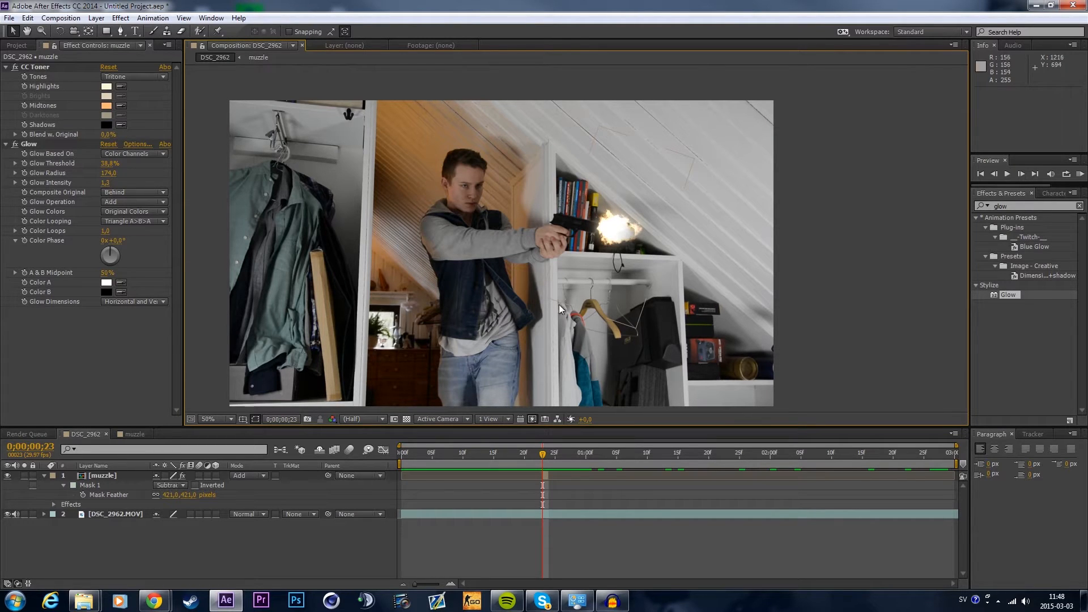
Step: Duplicate the muzzle layer and apply Fast Blur to the upper copy
left_click(97, 478)
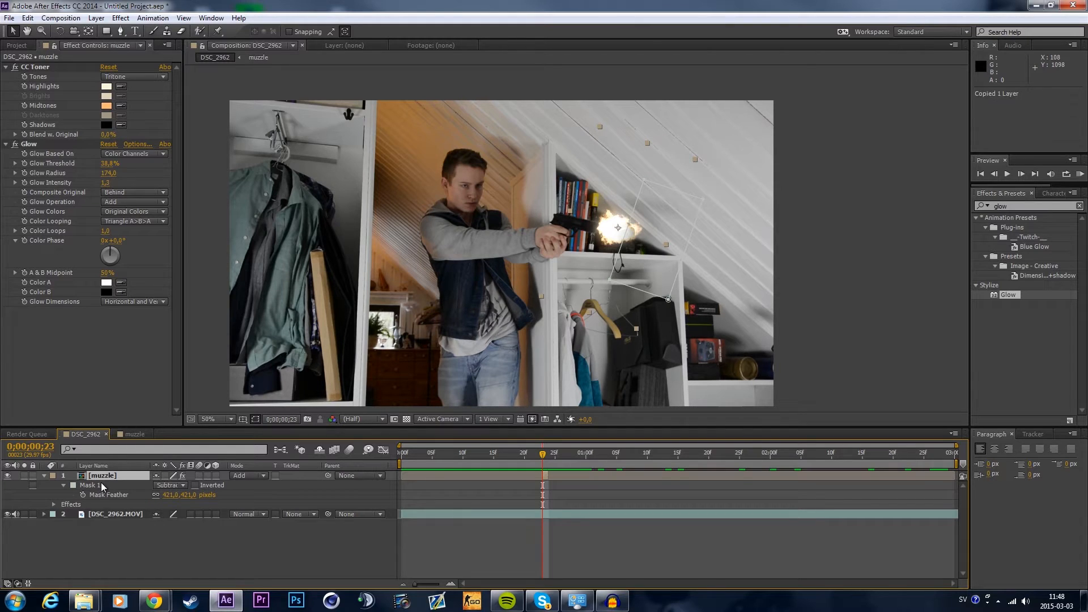
key("ctrl+d")
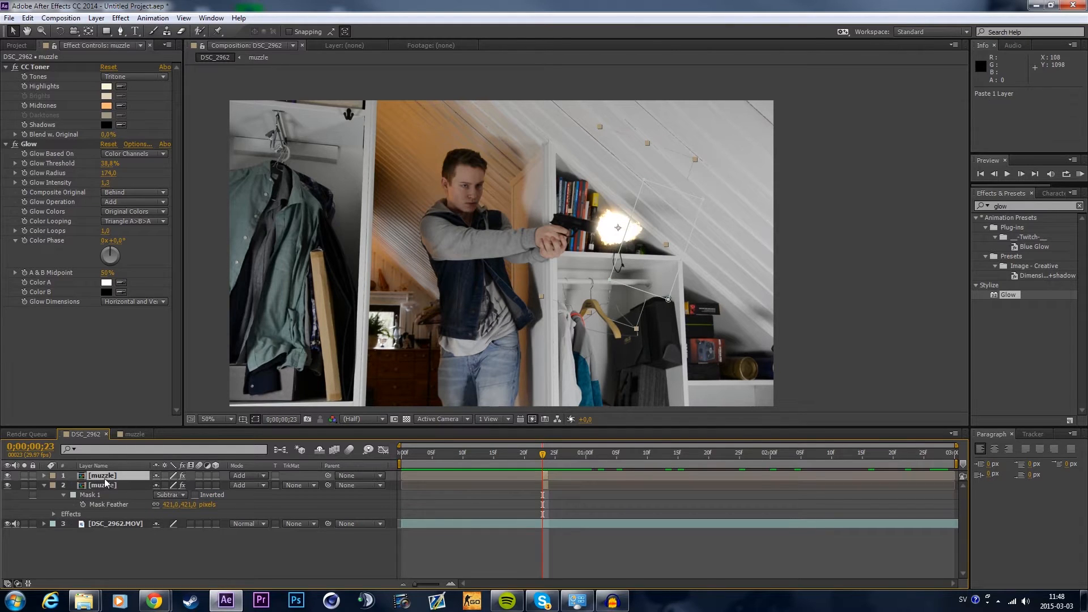
double_click(1014, 206)
type("fast")
left_click_drag(1012, 290, 119, 479)
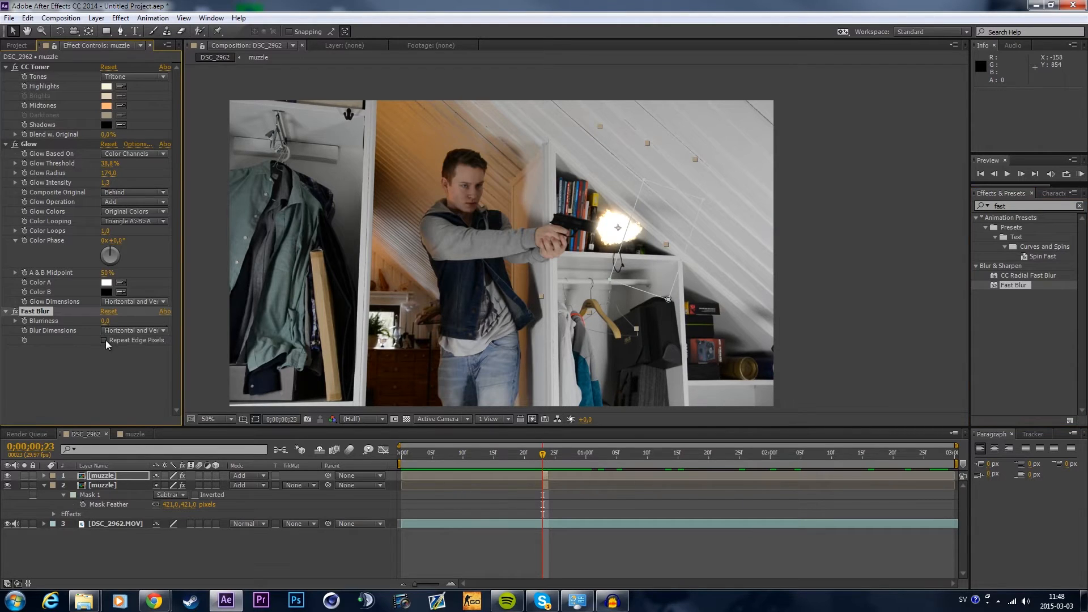
Step: Set the Fast Blur blurriness on the upper muzzle copy to 436 and check the flash at the shot frame
left_click_drag(136, 321, 368, 351)
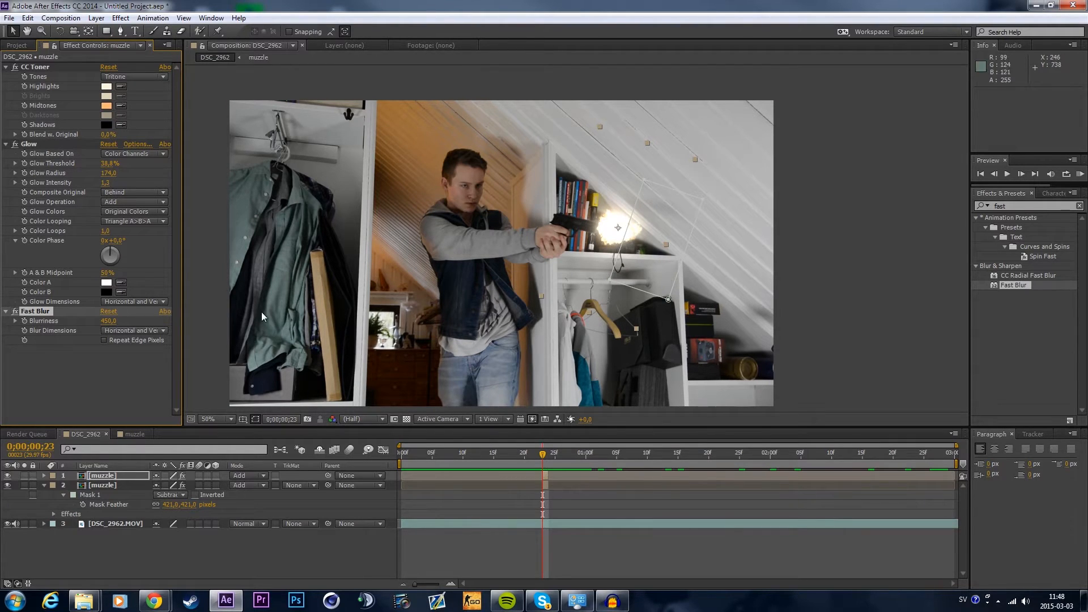
left_click(104, 340)
left_click(881, 271)
mouse_move(543, 453)
left_mouse_down()
mouse_move(522, 452)
mouse_move(542, 460)
left_mouse_up()
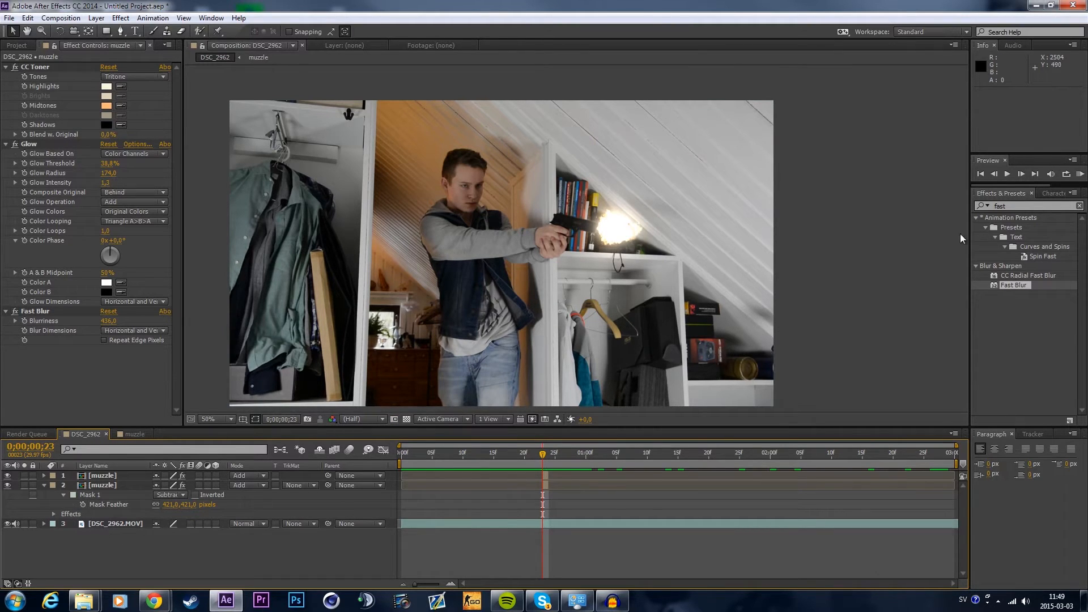
Step: Create a pale yellow 1920 × 1080 solid in the DSC_2962 composition
right_click(268, 542)
mouse_move(408, 419)
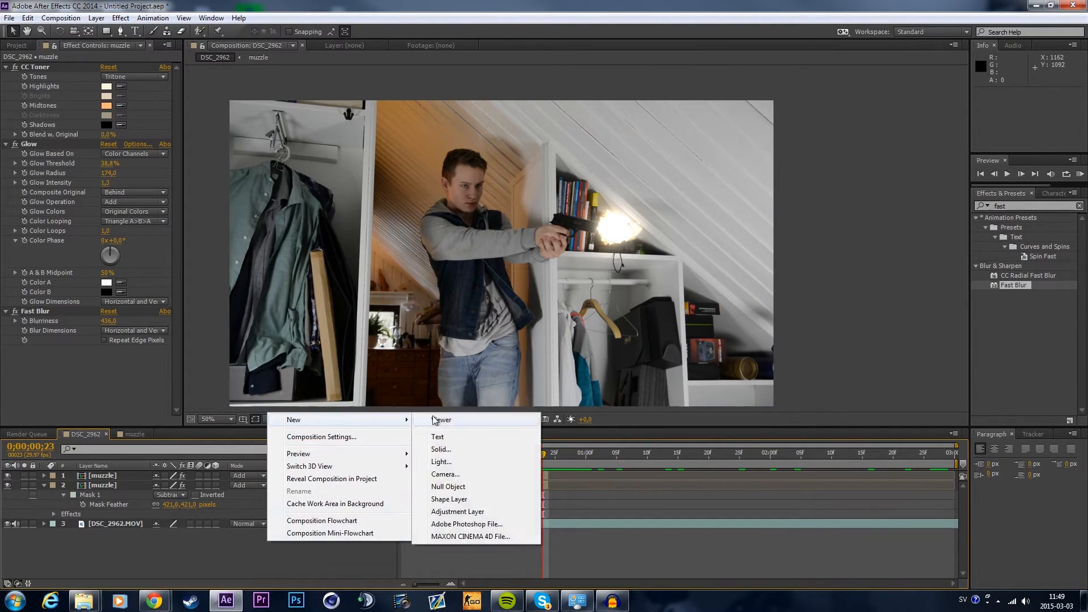
left_click(439, 449)
left_click(126, 196)
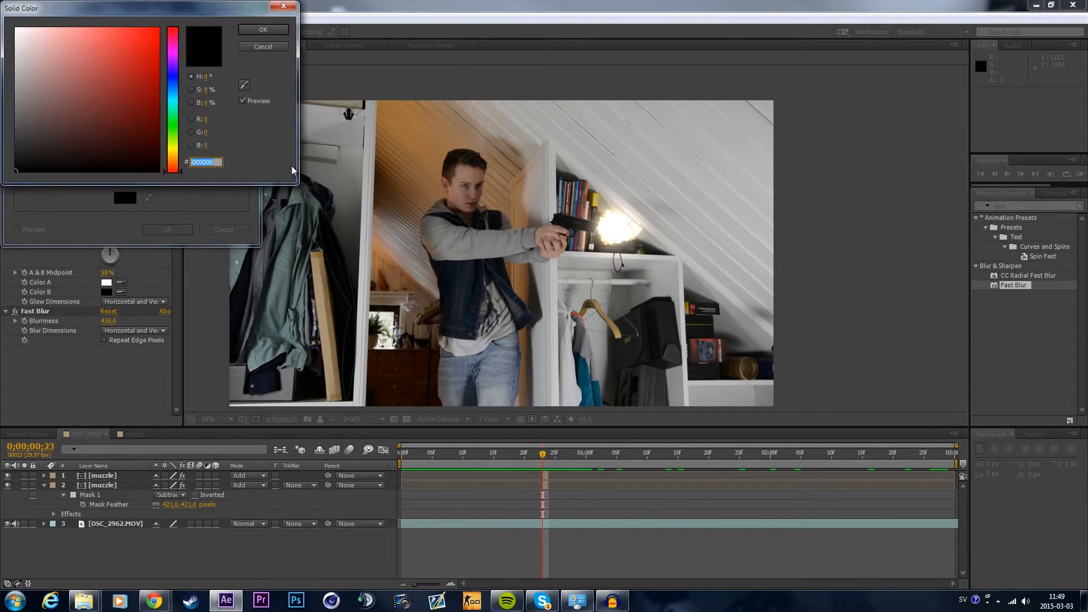
left_click_drag(177, 133, 175, 152)
mouse_move(55, 29)
left_mouse_down()
mouse_move(33, 27)
mouse_move(43, 29)
left_mouse_up()
left_click(260, 30)
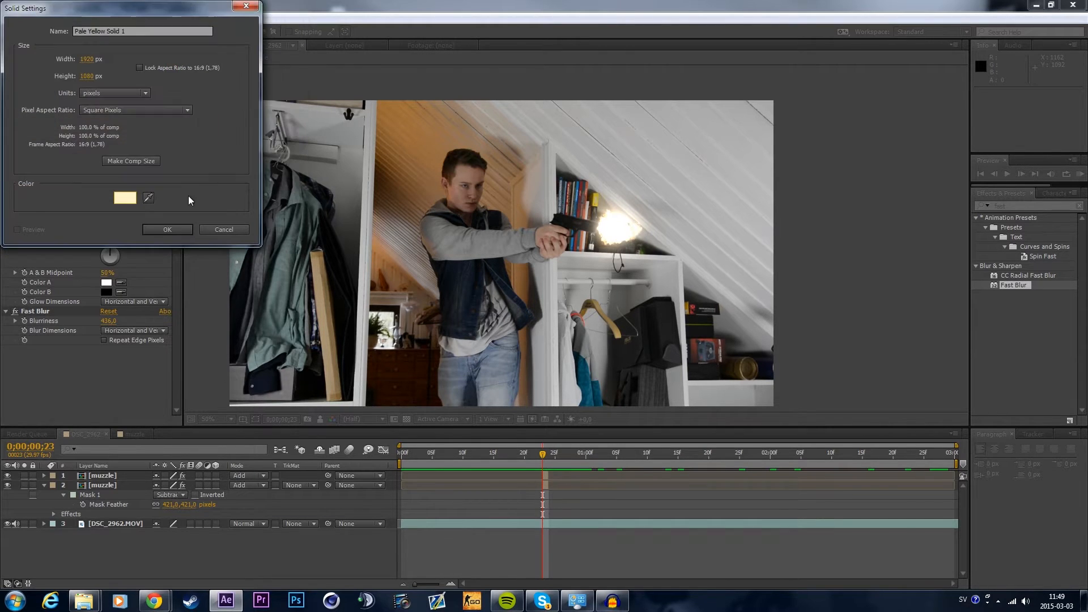
left_click(176, 229)
Step: Keep the pale yellow solid as the uppermost layer and set its blending mode to Add
left_click_drag(116, 477, 119, 475)
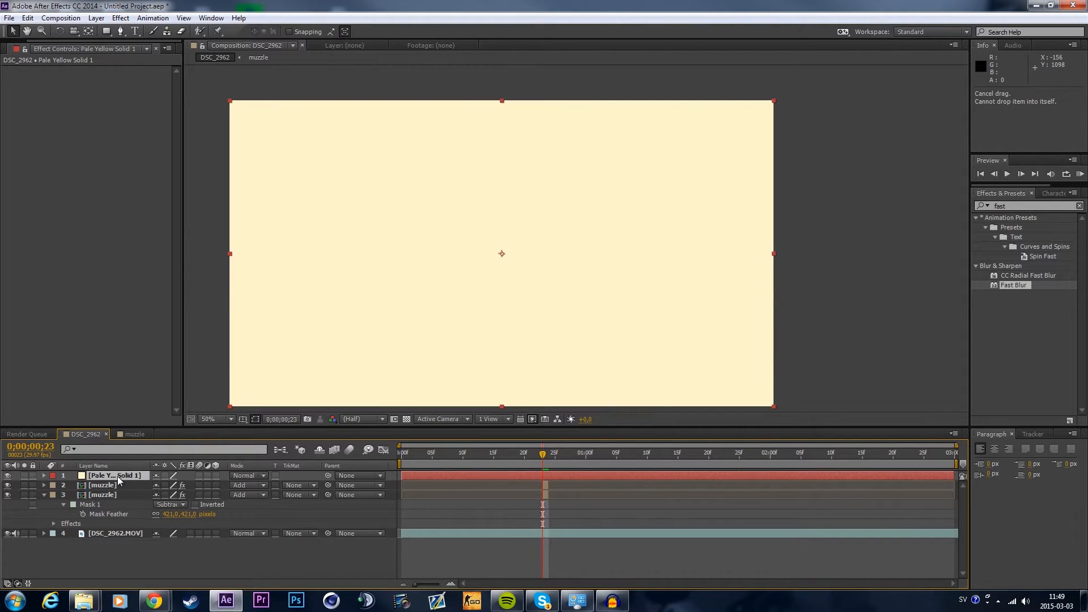
left_click(247, 475)
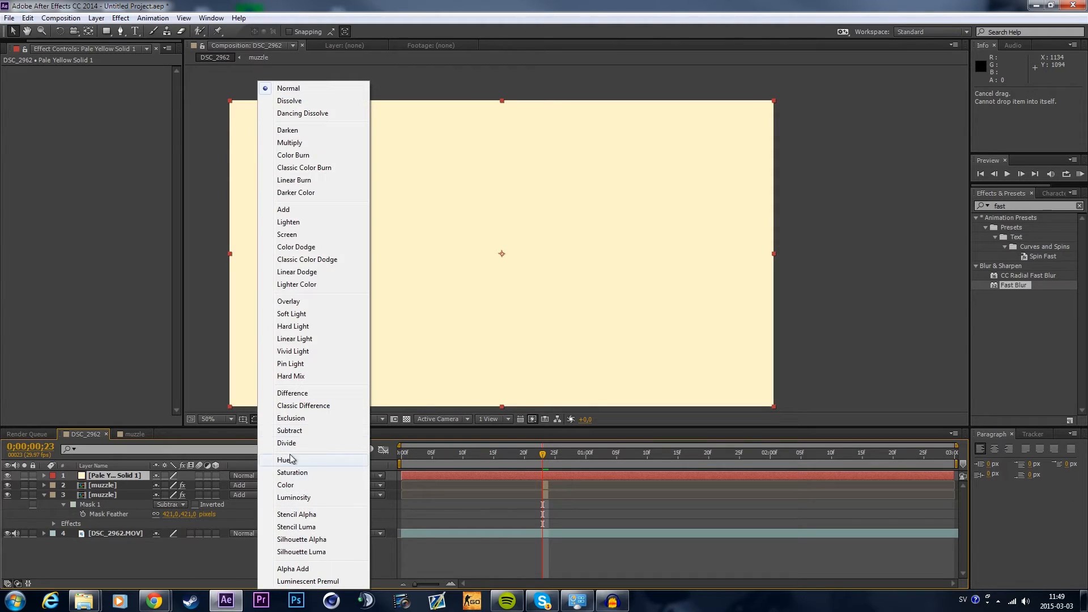
left_click(314, 210)
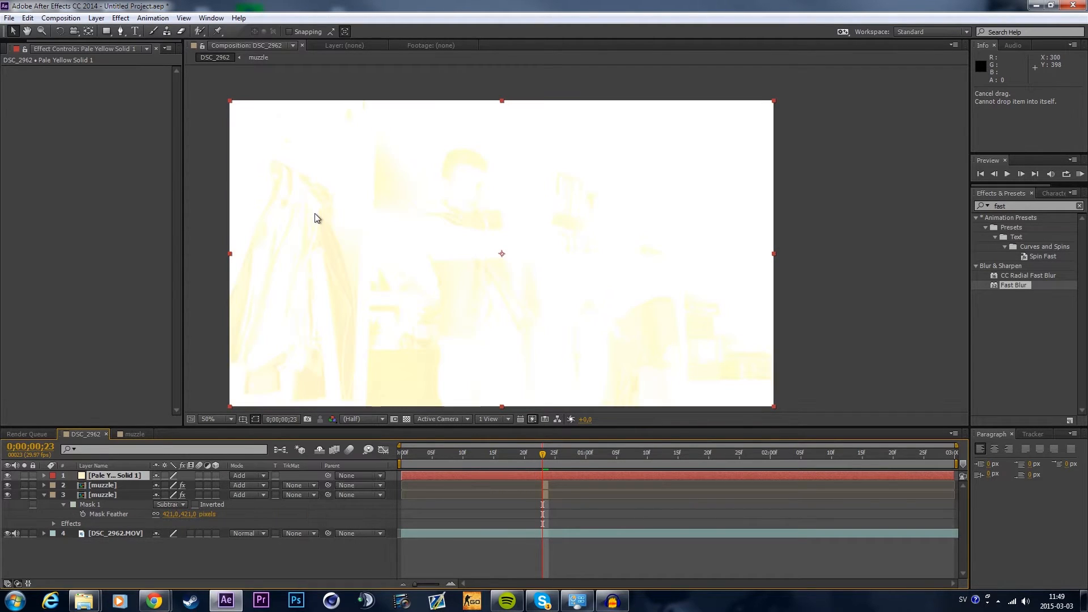
Step: Lower the pale yellow solid's opacity to 14% and trim it to the single flash frame at 0;00;00;23
left_click(123, 476)
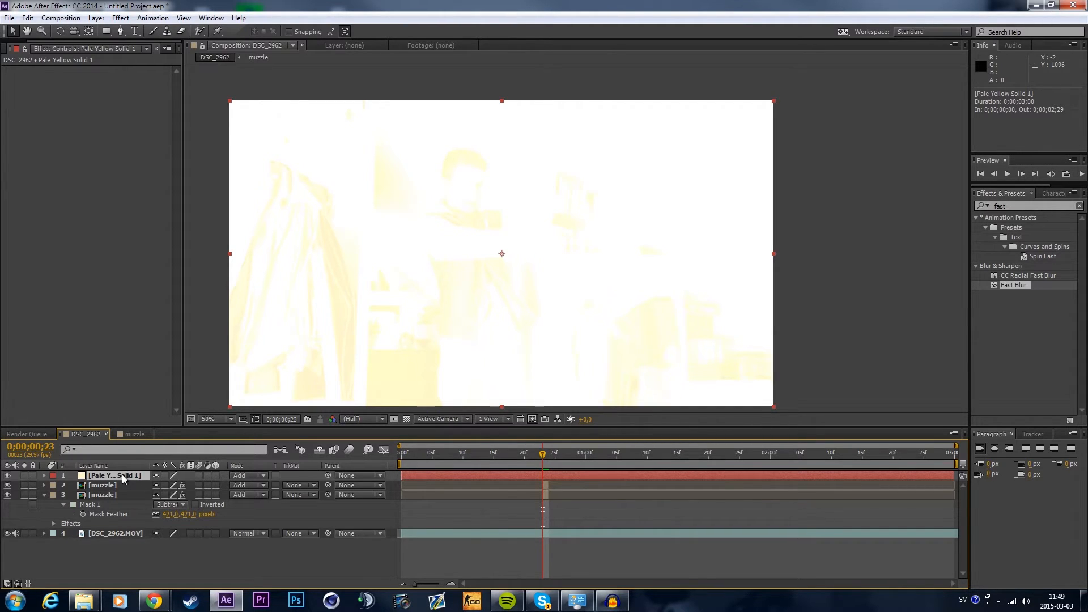
key("t")
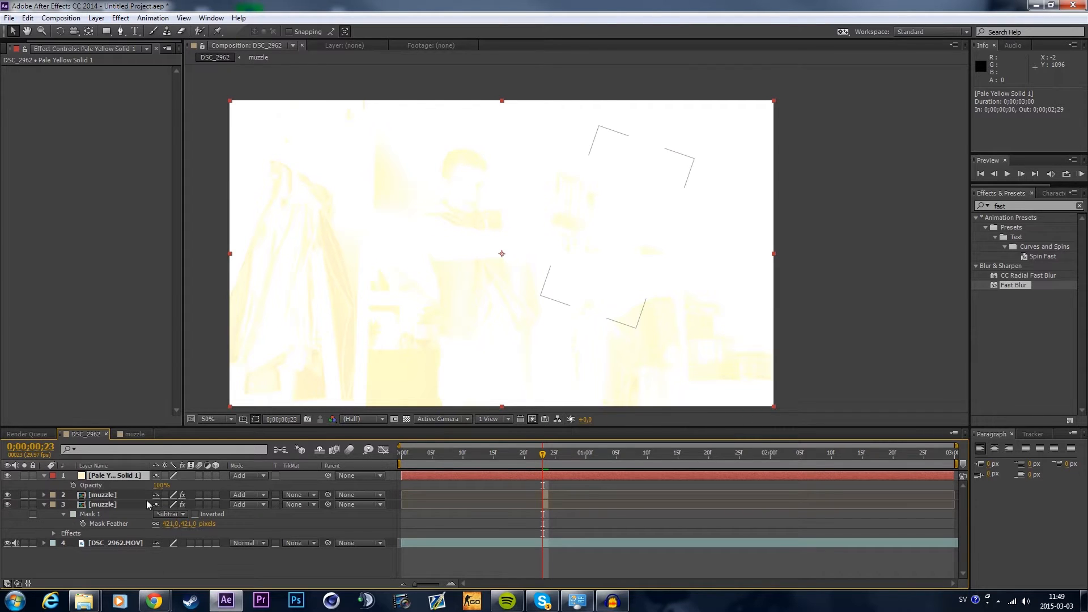
left_click_drag(160, 485, 105, 483)
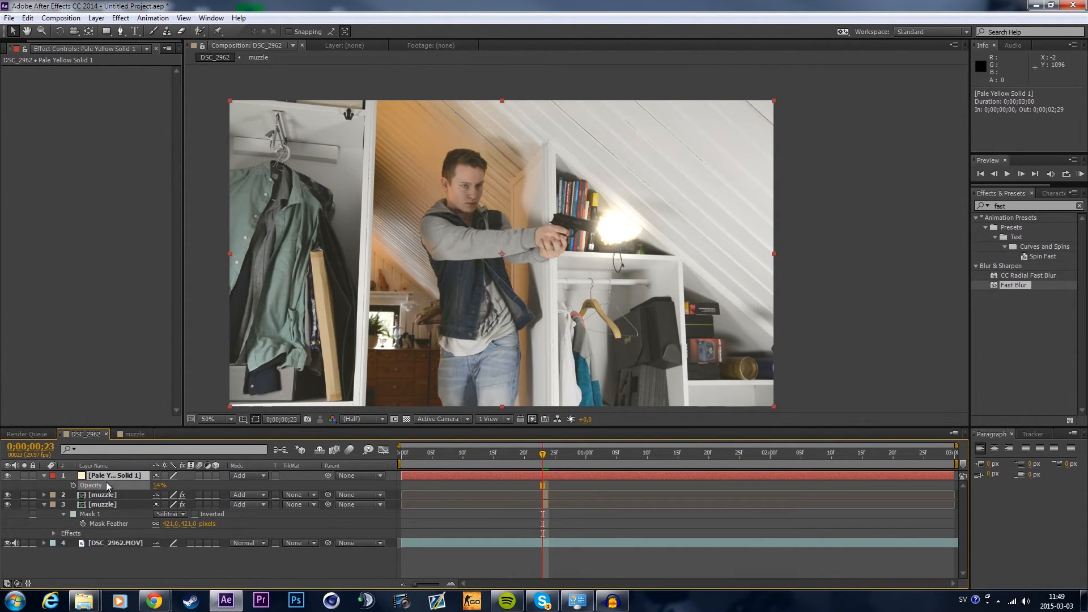
left_click_drag(400, 475, 542, 476)
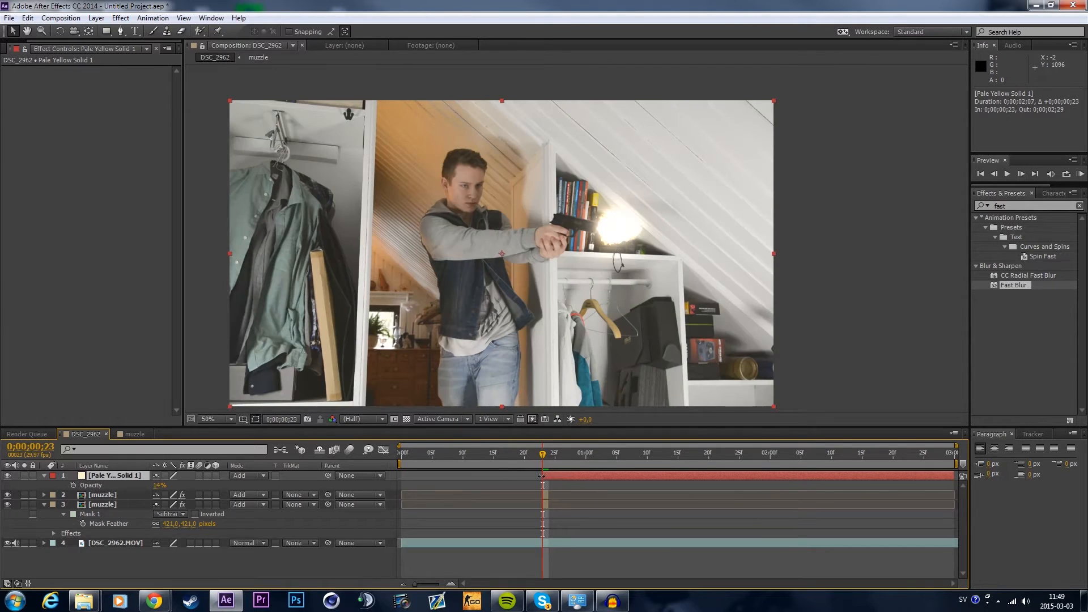
left_click_drag(955, 474, 548, 476)
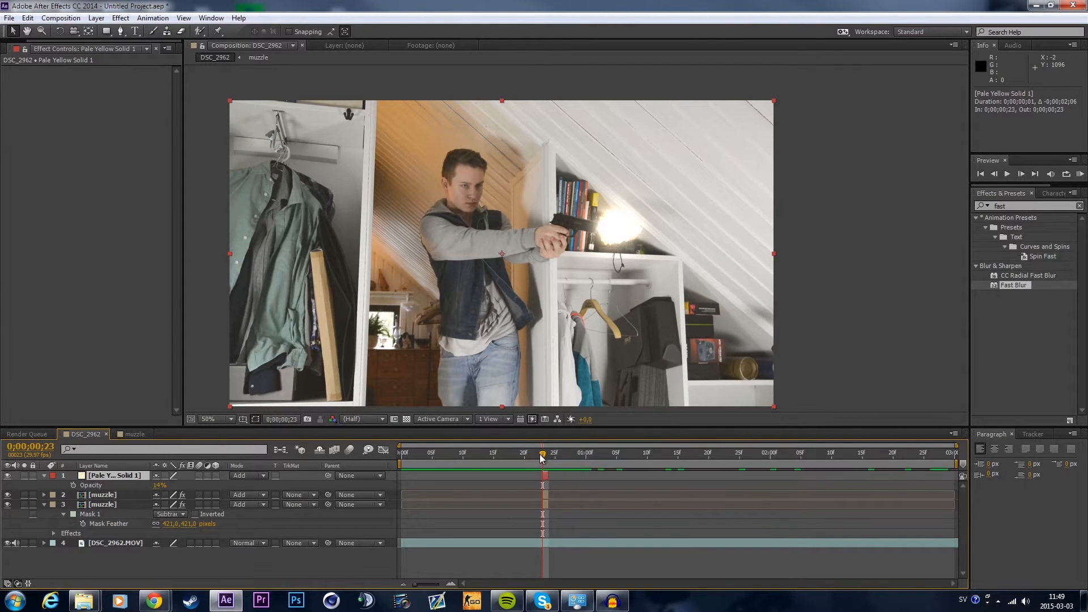
Step: Play and scrub through the frames around the shot to examine the flash and its light on the scene
left_click(516, 455)
key("space")
key("space")
left_click_drag(518, 451, 543, 461)
key("space")
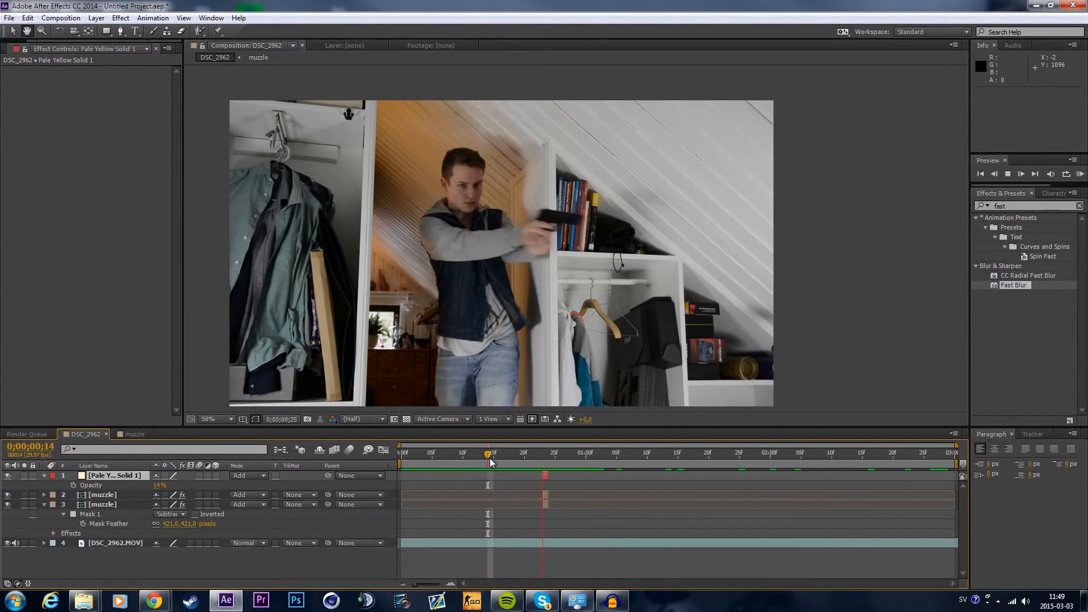
key("space")
mouse_move(539, 452)
left_mouse_down()
mouse_move(611, 461)
mouse_move(533, 456)
left_mouse_up()
left_click_drag(542, 458, 553, 493)
Step: Create a 1920 × 1080 composition named smoke with a three-second duration, and clear the effects search
left_click(68, 17)
left_click(73, 30)
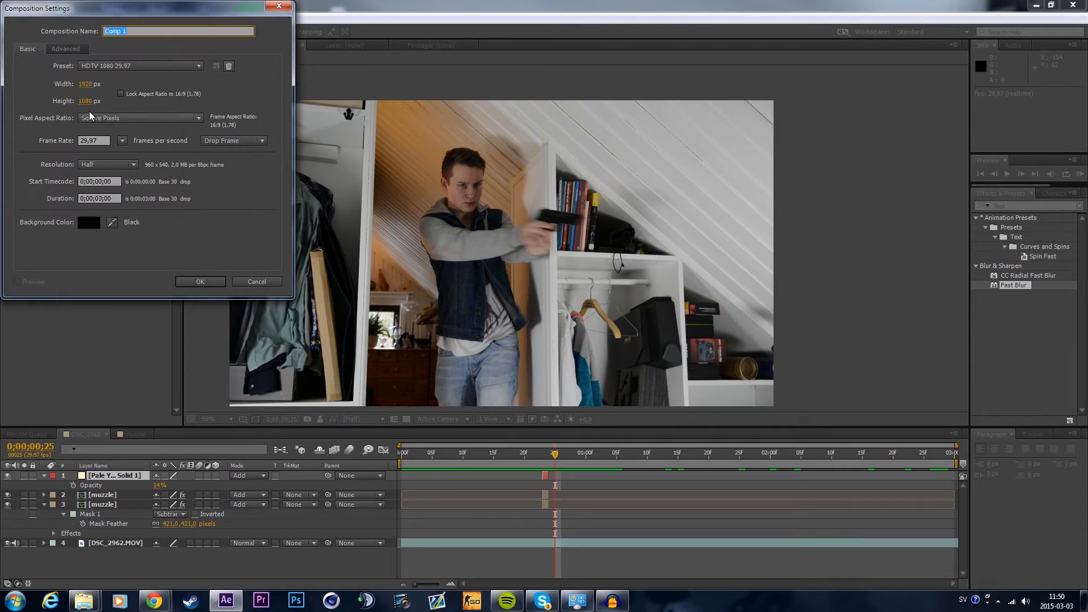
type("smoke")
left_click(186, 284)
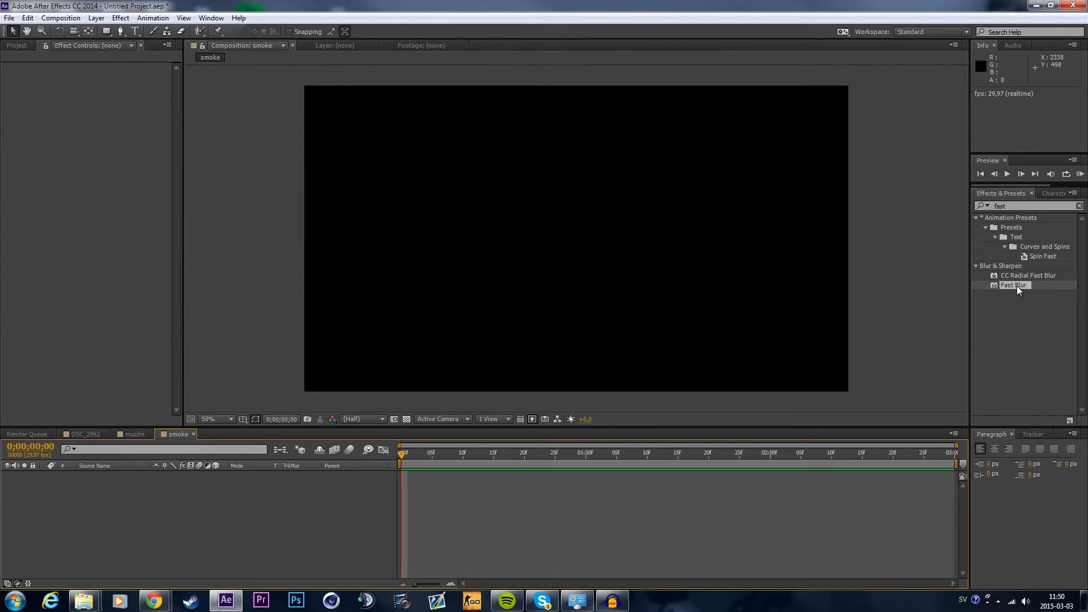
left_click_drag(1014, 208, 868, 216)
key("BackSpace")
Step: Add a black 1920 × 1080 solid to the smoke composition
right_click(227, 516)
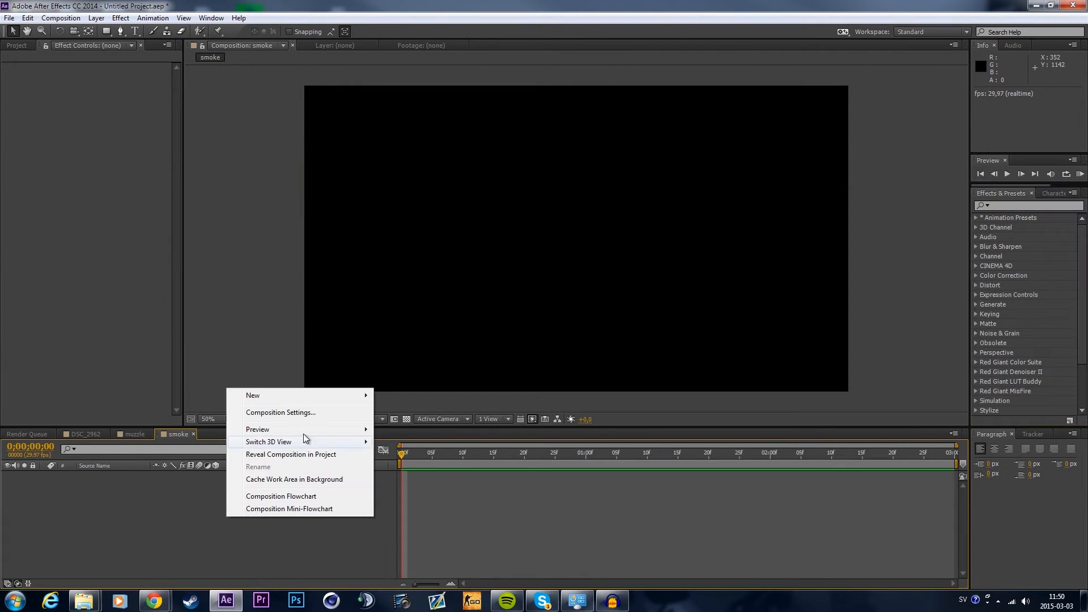
mouse_move(313, 395)
left_click(397, 425)
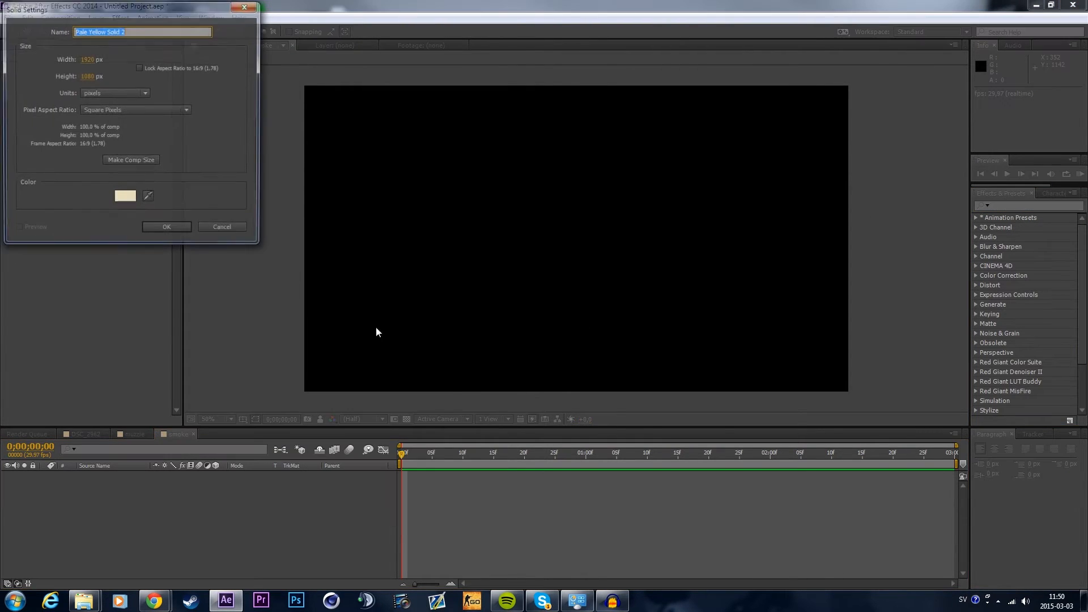
left_click(129, 197)
left_click(249, 31)
left_click(180, 230)
Step: Apply Fractal Noise to the black solid and set the noise's transform scale to 261
left_click(1010, 206)
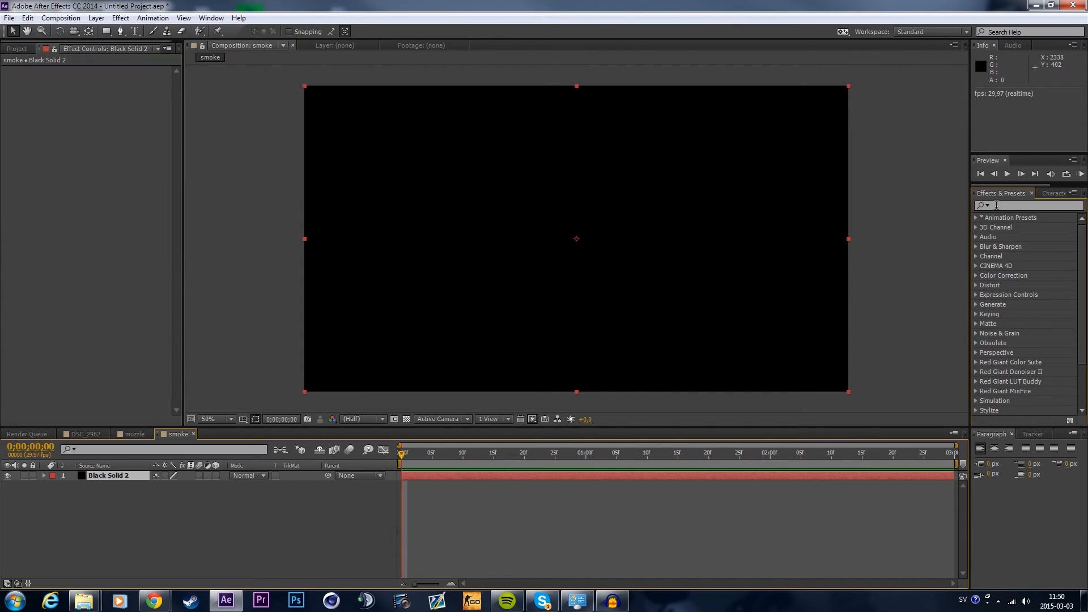
type("fra")
left_click_drag(1018, 391, 668, 321)
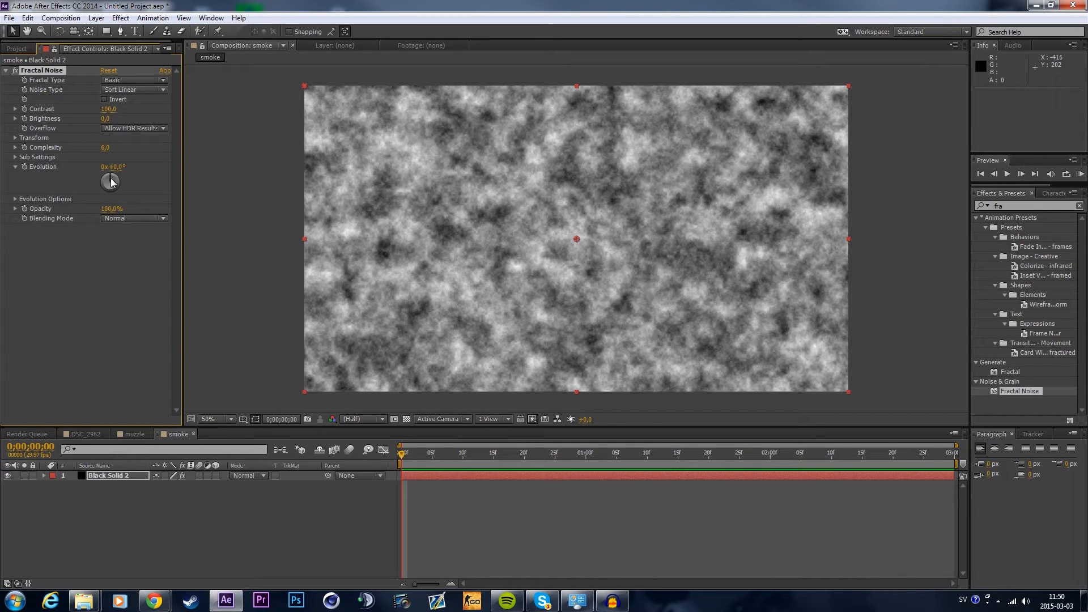
left_click(15, 137)
left_click_drag(109, 167, 397, 137)
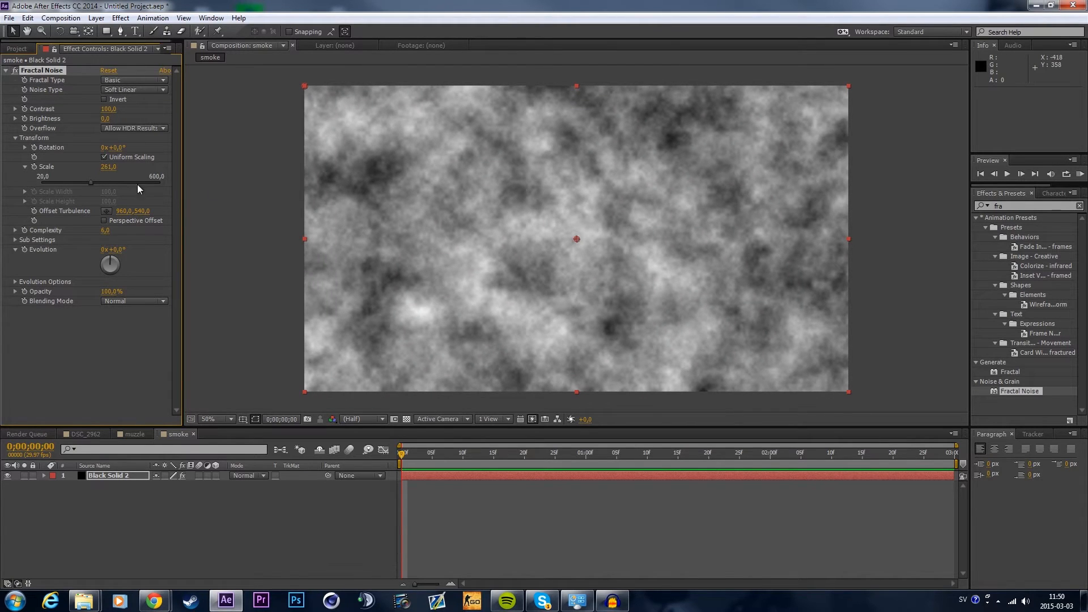
Step: Set the Fractal Noise transform scale to 227 and keep the Basic fractal type
left_click_drag(108, 166, 90, 167)
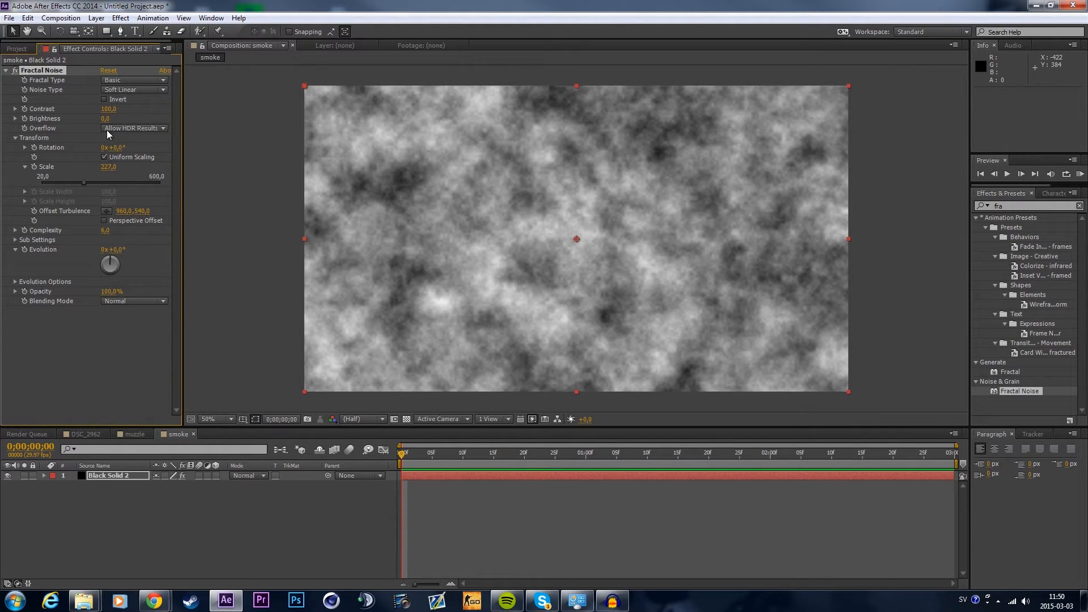
left_click(120, 80)
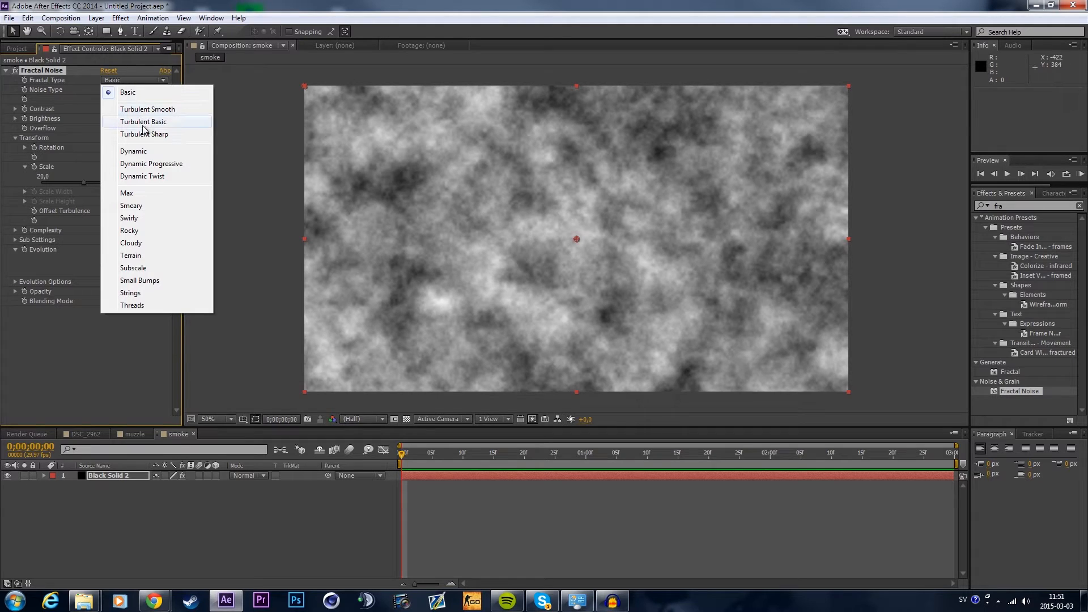
left_click(242, 133)
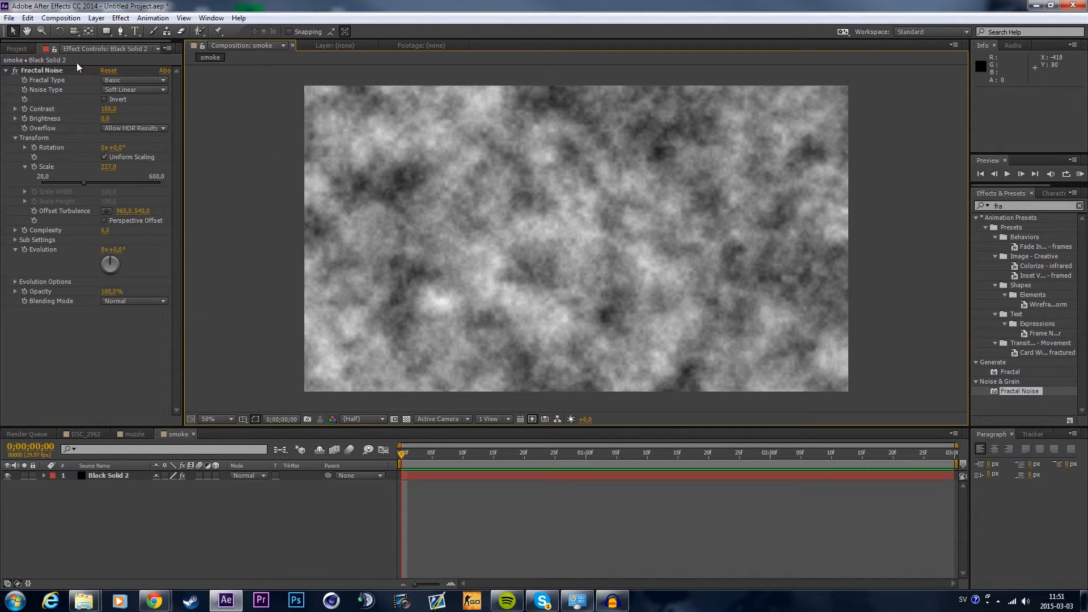
Step: Find the Turbulent Displace effect with the search term dis and apply it to the black solid
left_click(1007, 207)
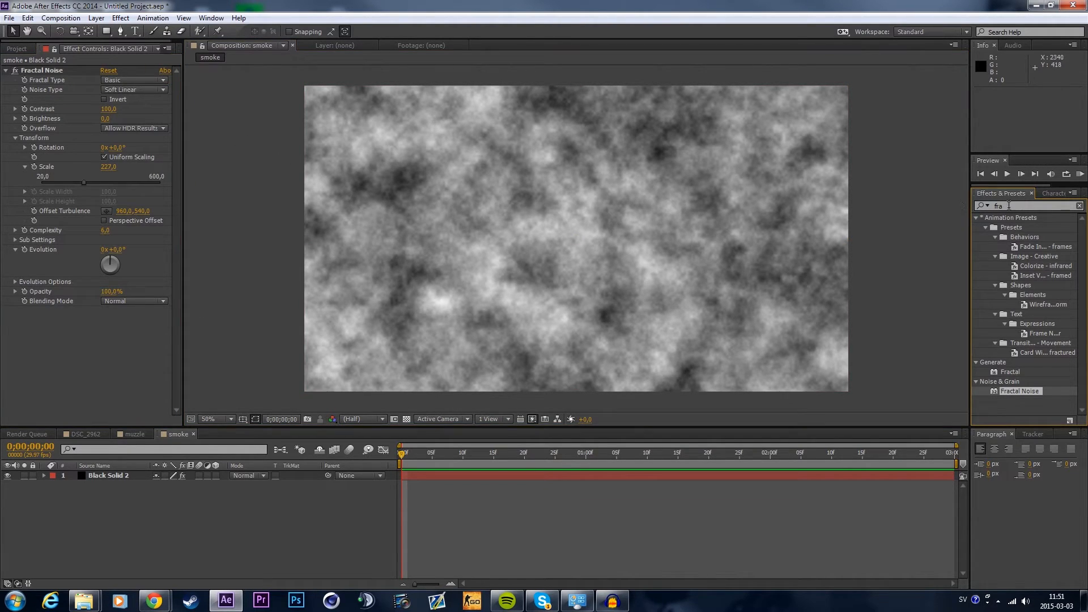
type("d")
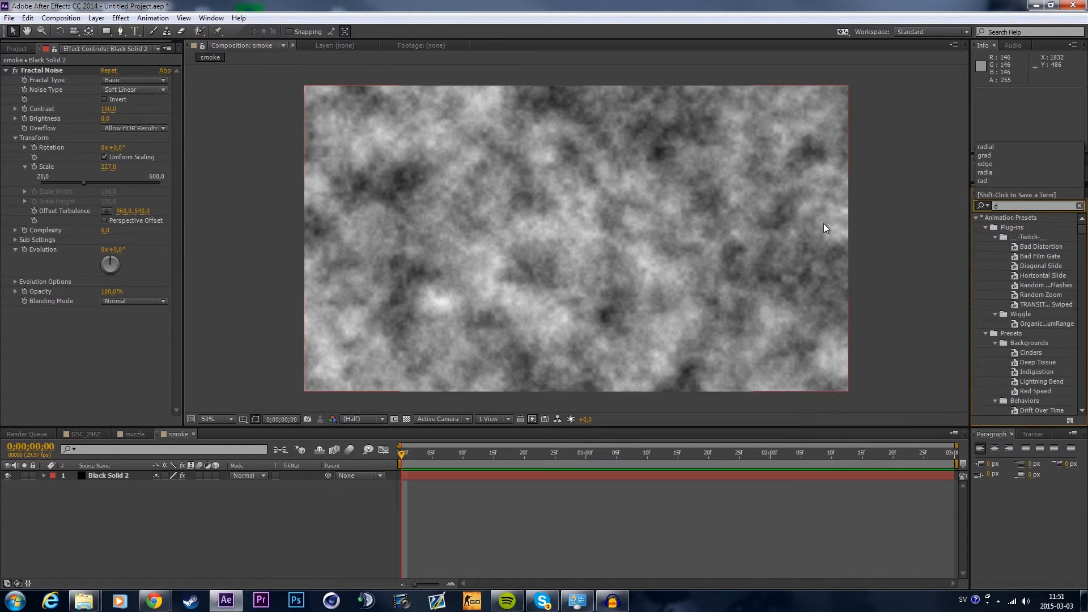
type("isto")
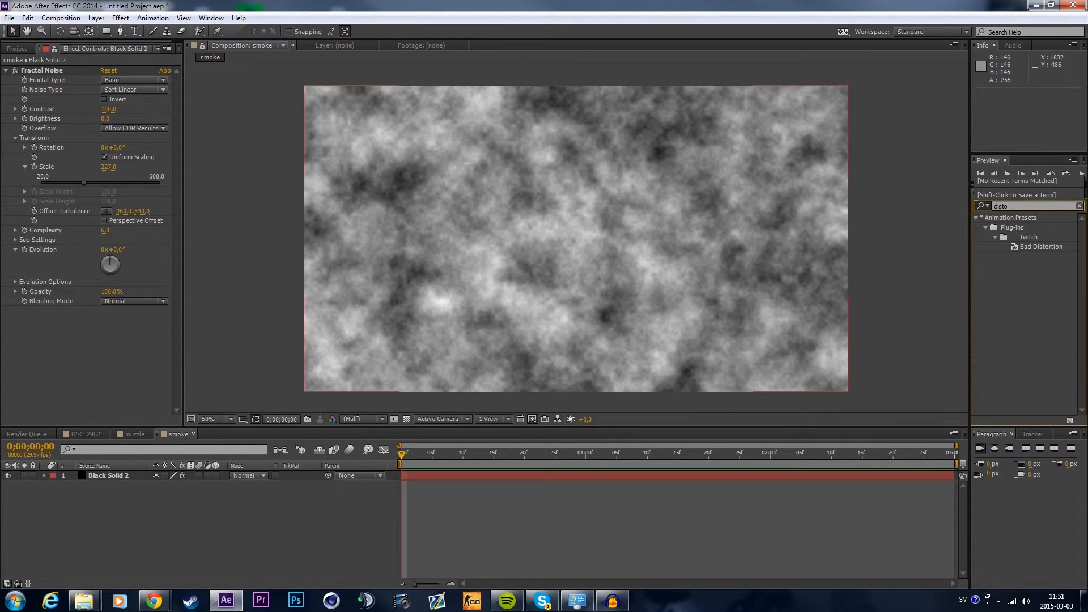
key("BackSpace")
key("BackSpace")
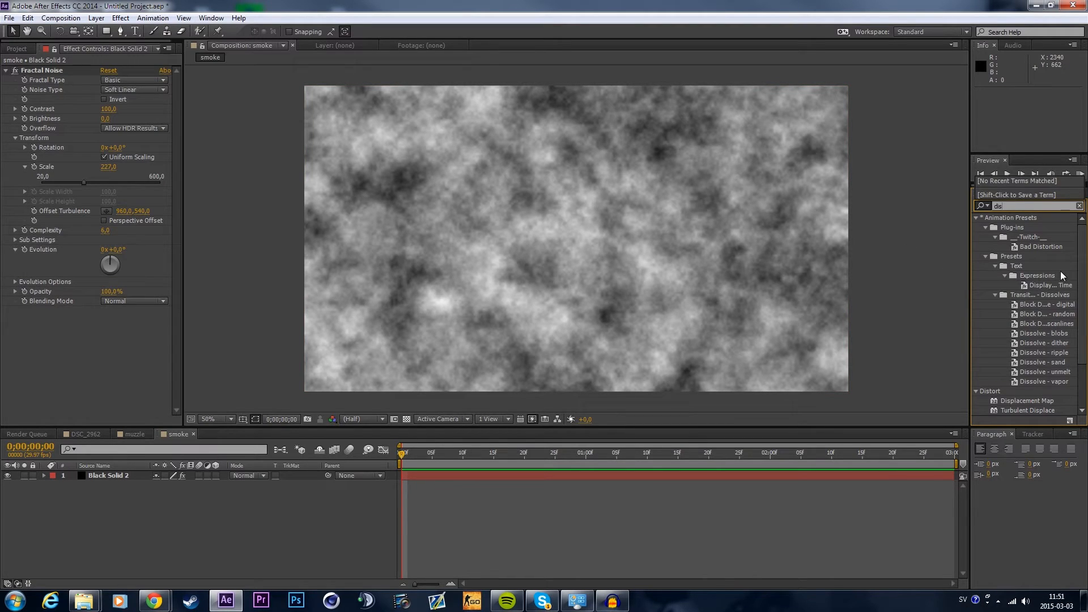
left_click_drag(1080, 276, 1075, 293)
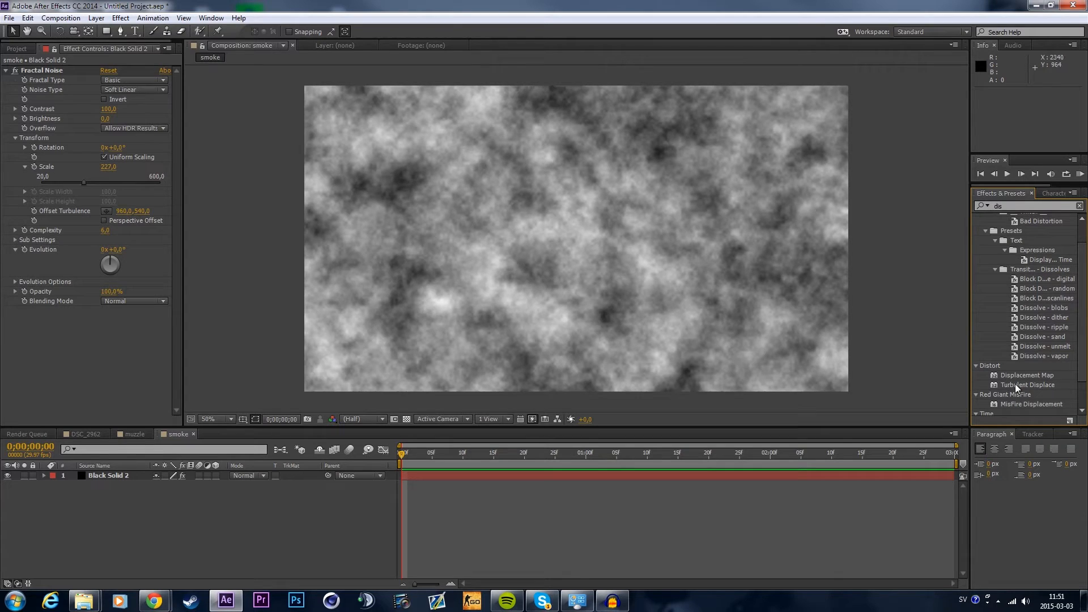
left_click_drag(1021, 385, 625, 250)
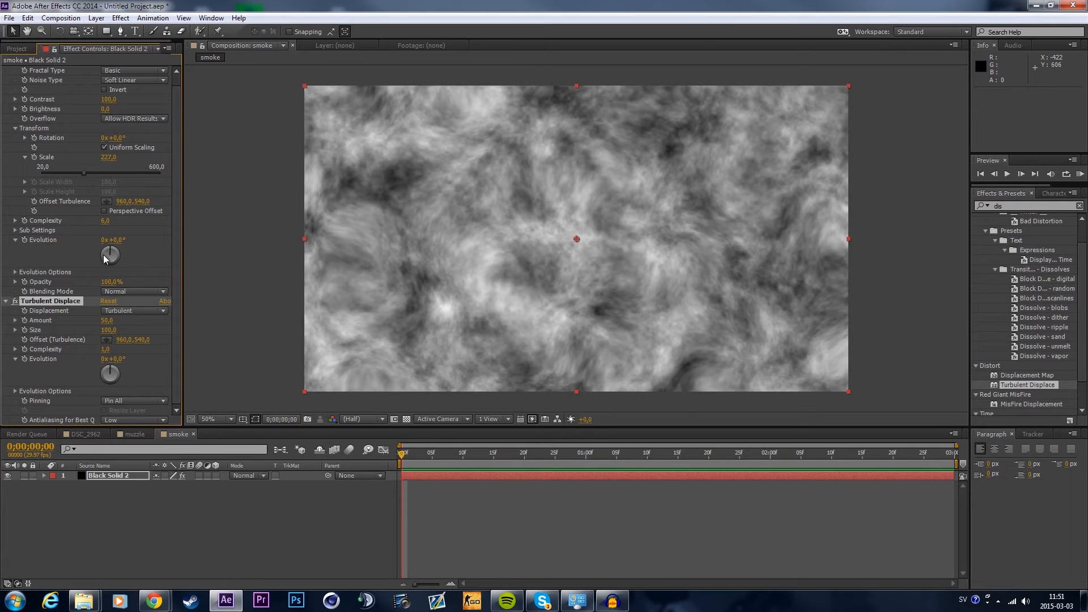
Step: Set Turbulent Displace size to 326, keyframe its Evolution from 0° at the start to 194.2° at the last frame, and preview
left_click_drag(107, 329, 234, 327)
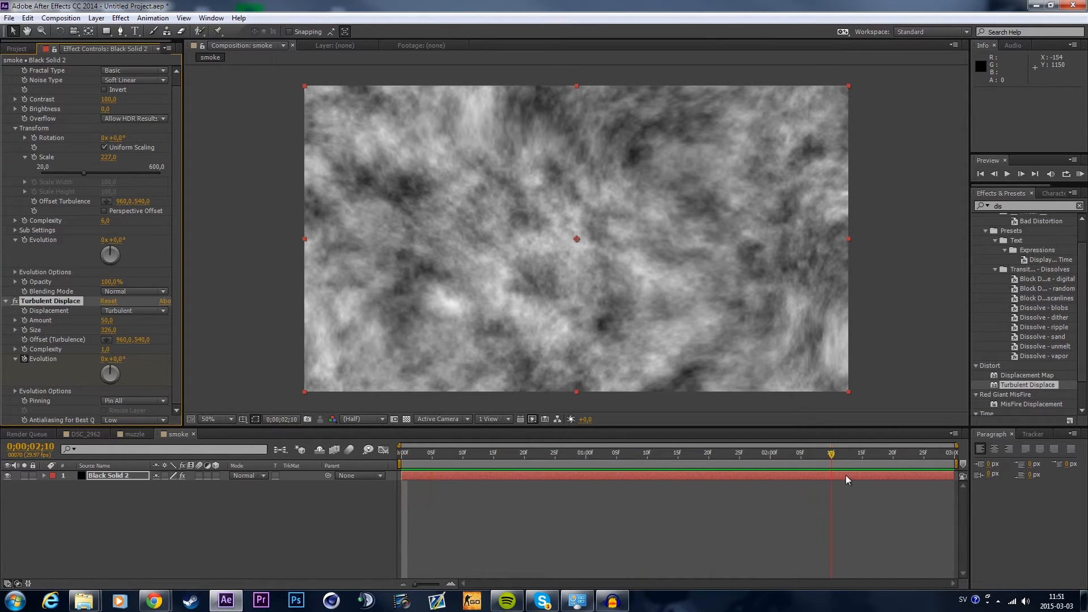
left_click_drag(986, 478, 985, 478)
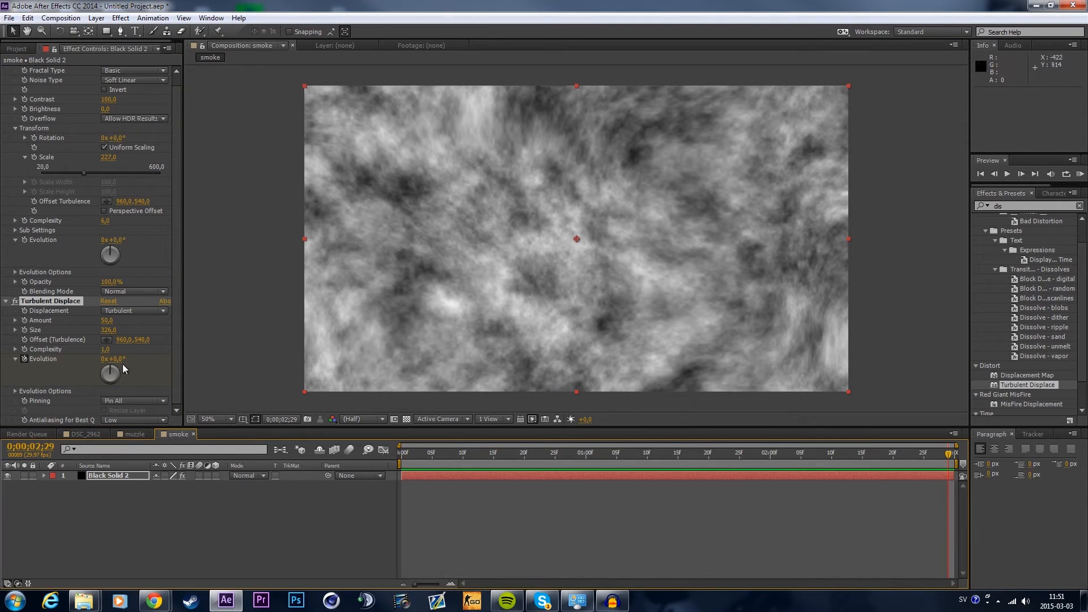
mouse_move(100, 358)
left_mouse_down()
mouse_move(117, 383)
mouse_move(94, 365)
mouse_move(107, 362)
mouse_move(121, 378)
mouse_move(110, 362)
left_mouse_up()
left_click_drag(471, 458, 386, 445)
key("space")
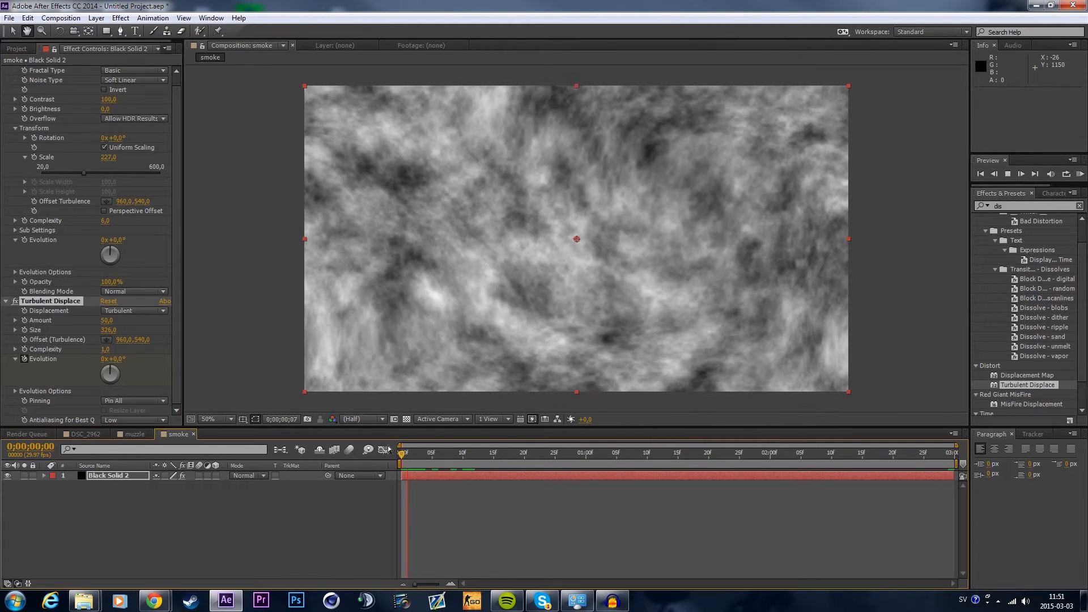
Step: Set the Turbulent Displace Evolution at the last frame to one full revolution and preview the motion
left_click_drag(541, 455, 949, 452)
key("space")
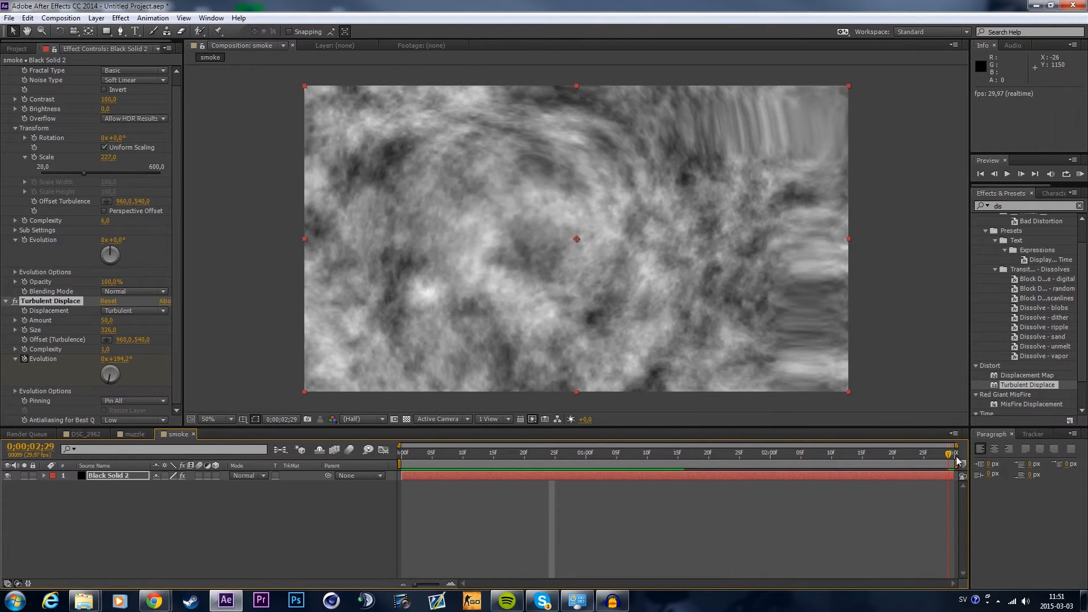
left_click(104, 363)
type("1")
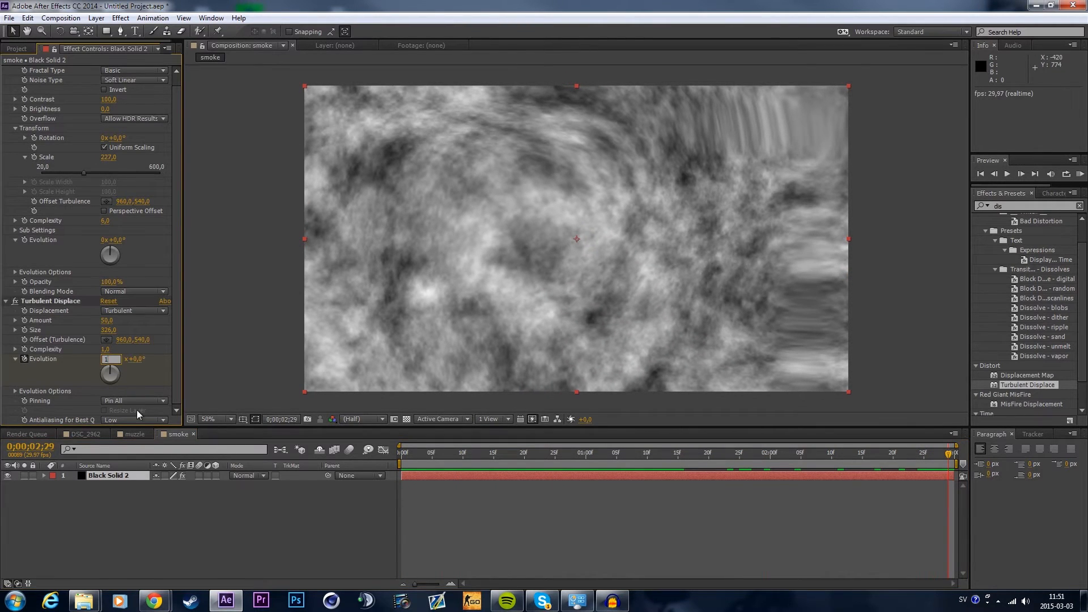
left_click(211, 509)
key("space")
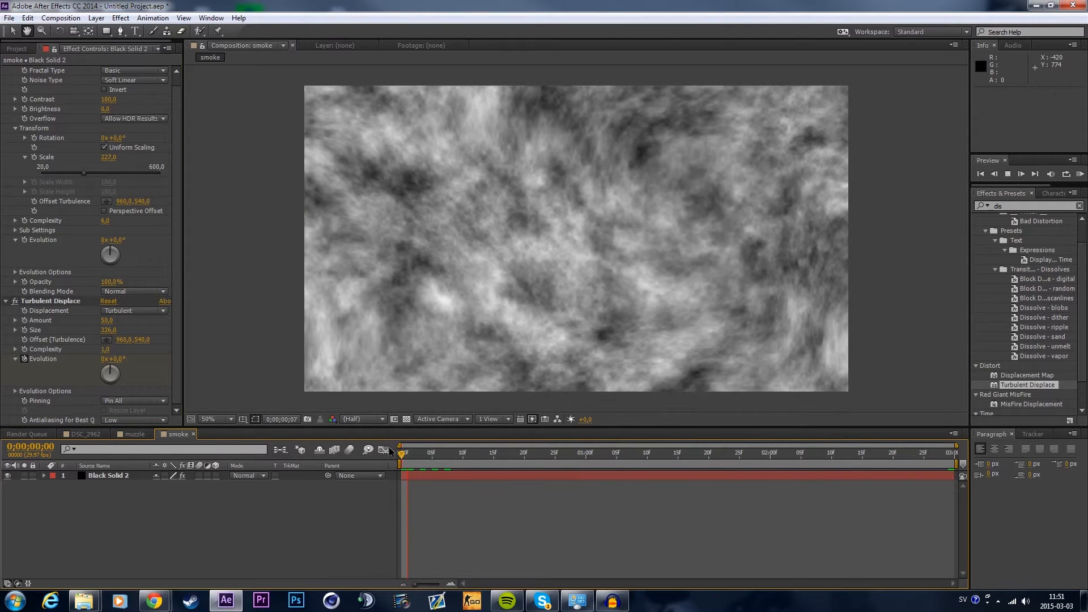
key("space")
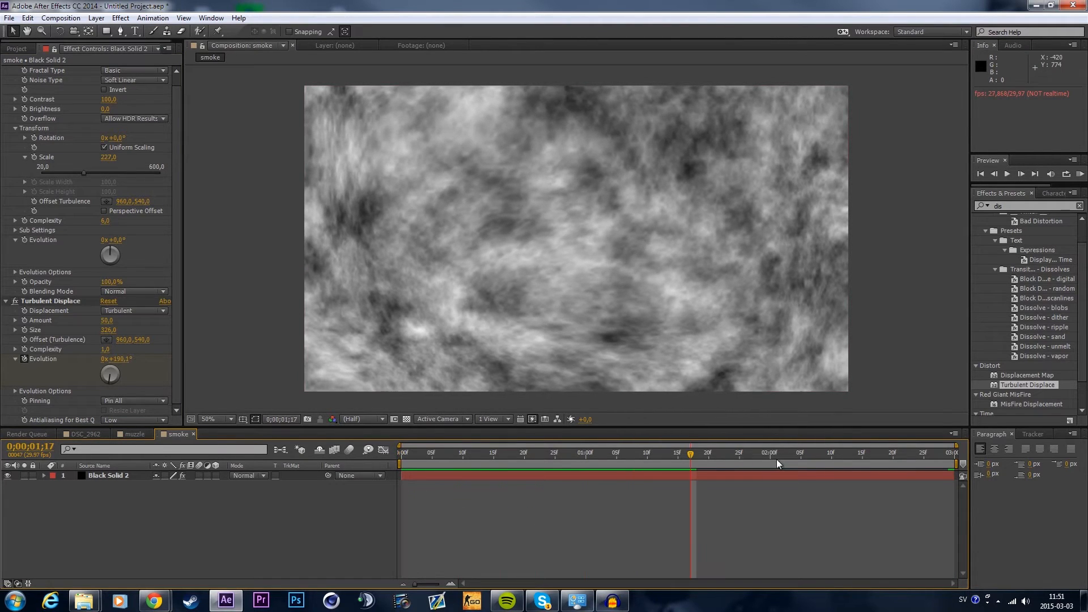
Step: Set the Turbulent Displace Evolution at the last frame to 74° and preview the slower motion from the start
left_click_drag(785, 453, 1003, 451)
mouse_move(110, 370)
left_mouse_down()
mouse_move(104, 380)
mouse_move(123, 376)
left_mouse_up()
key("space")
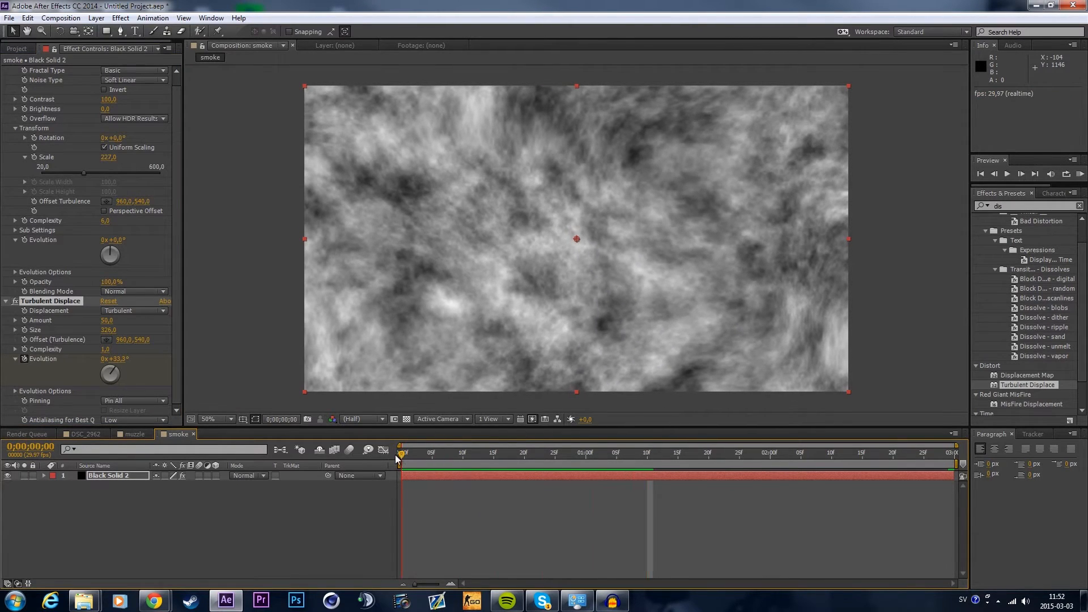
left_click(529, 531)
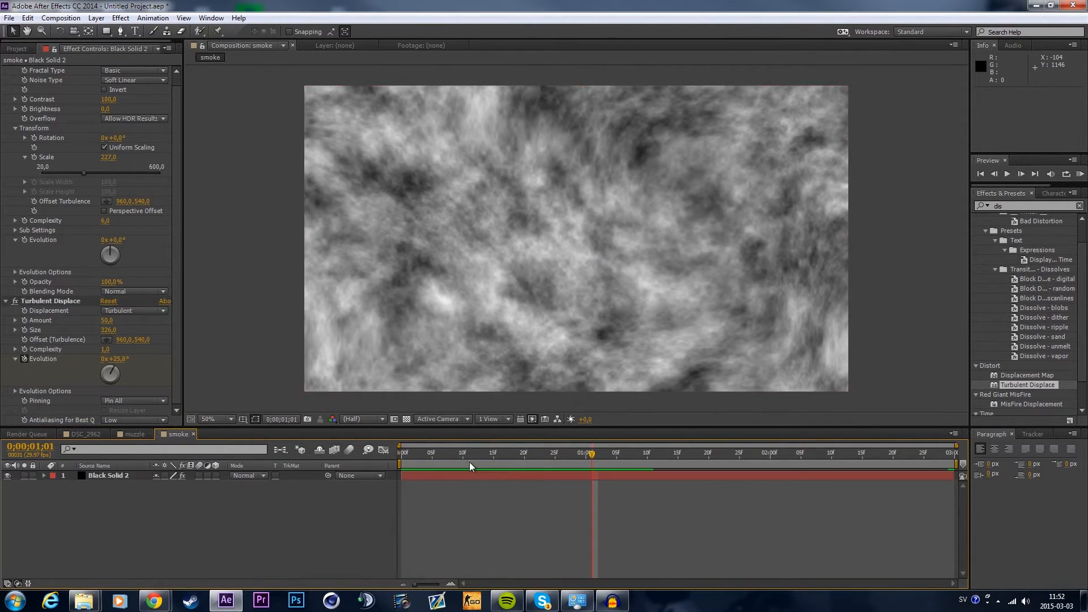
key("Home")
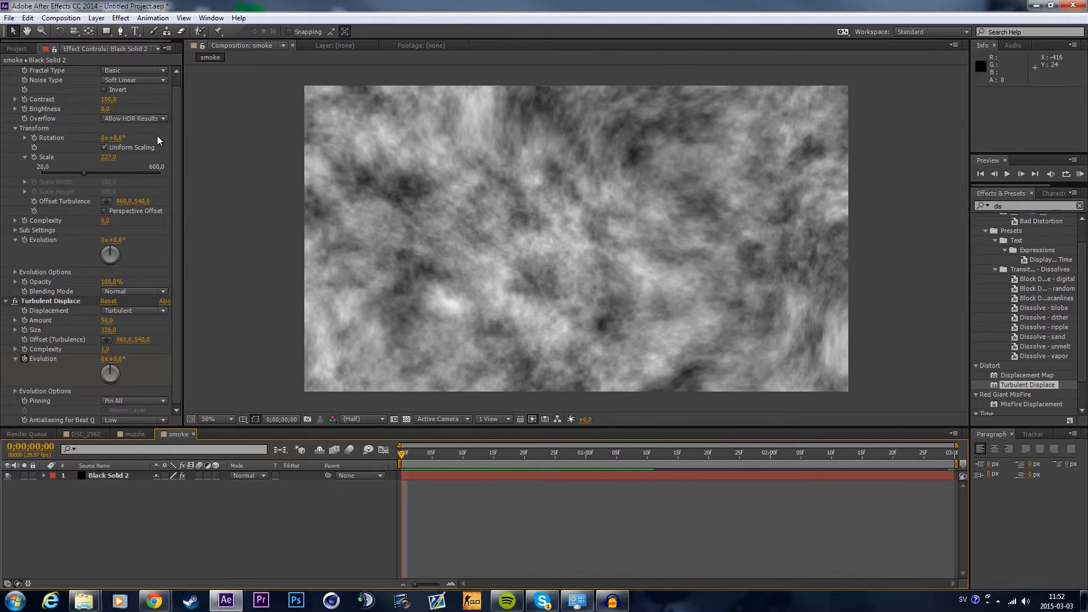
Step: Keyframe the Fractal Noise Evolution from 0° at the start to 298° at the last frame and preview the animation
left_click_drag(177, 138, 179, 114)
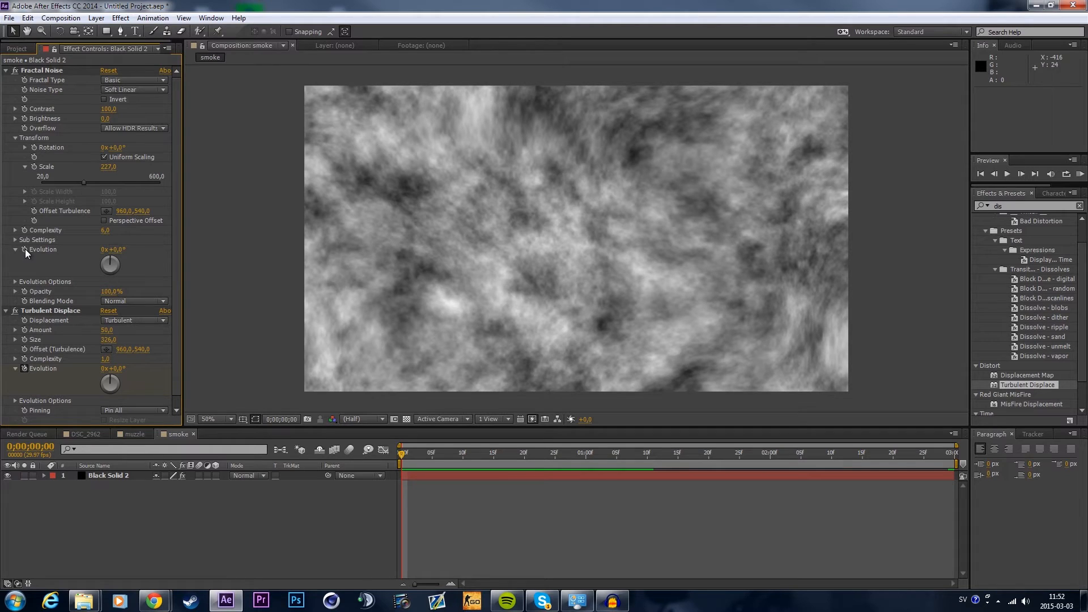
left_click(341, 370)
left_click_drag(506, 453, 949, 453)
mouse_move(113, 258)
left_mouse_down()
mouse_move(124, 267)
mouse_move(100, 275)
mouse_move(93, 264)
left_mouse_up()
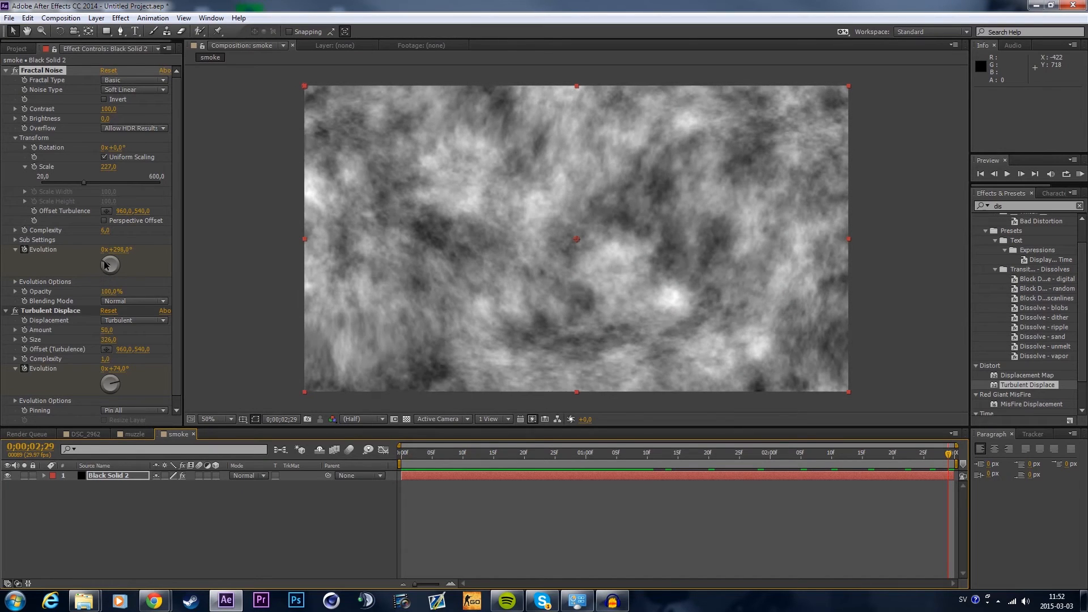
left_click(403, 453)
key("space")
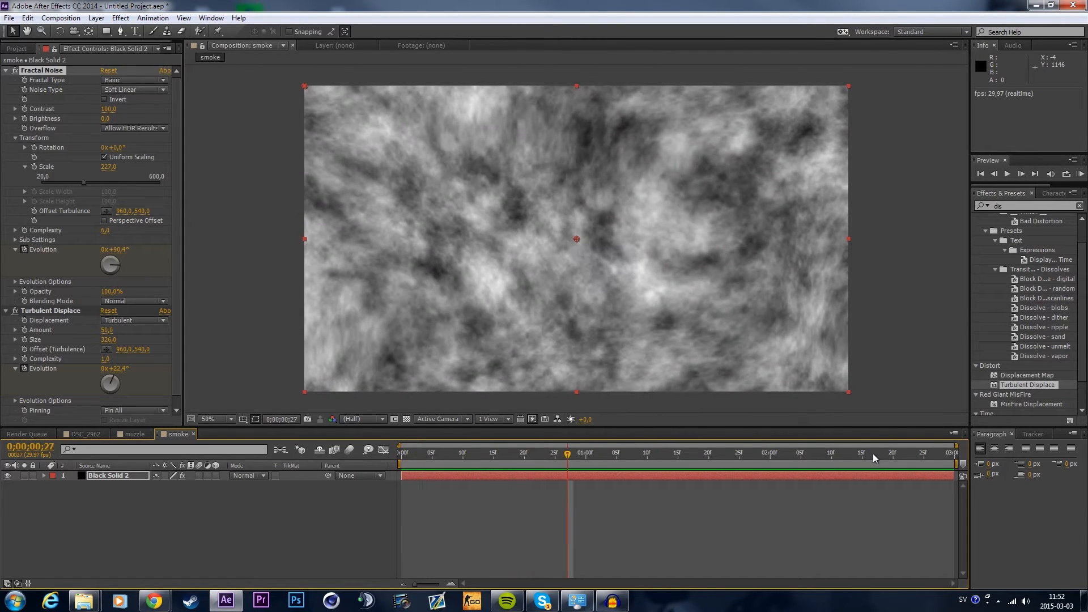
key("space")
Step: Set the Fractal Noise Evolution at the last frame to 1x+0.0° and preview the animation
left_click_drag(102, 260, 109, 255)
left_click(105, 249)
type("1")
left_click(145, 284)
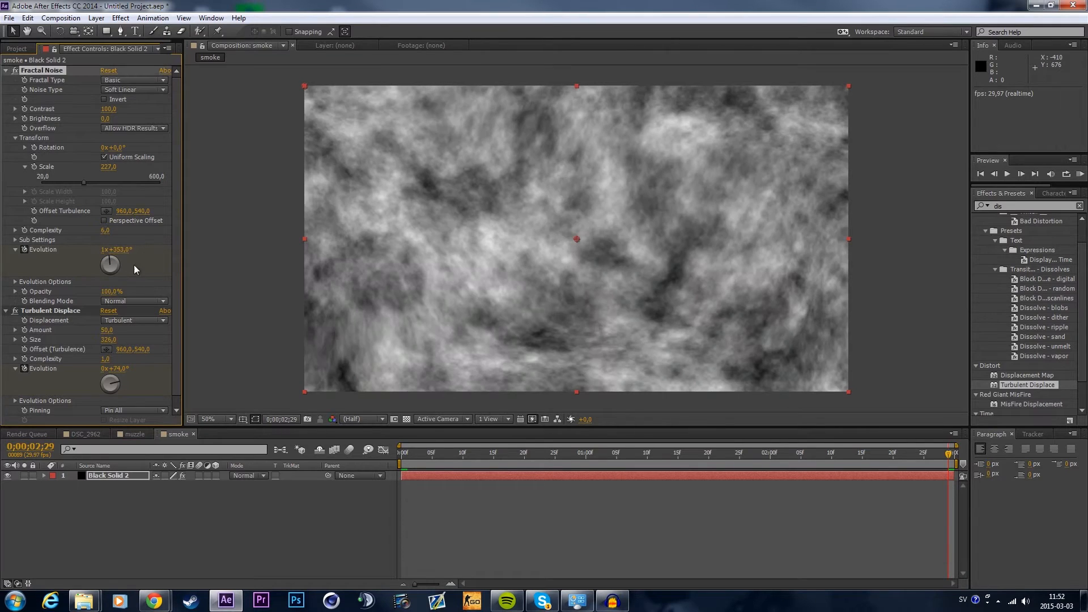
type("0")
left_click(138, 281)
left_click_drag(655, 451, 213, 420)
key("space")
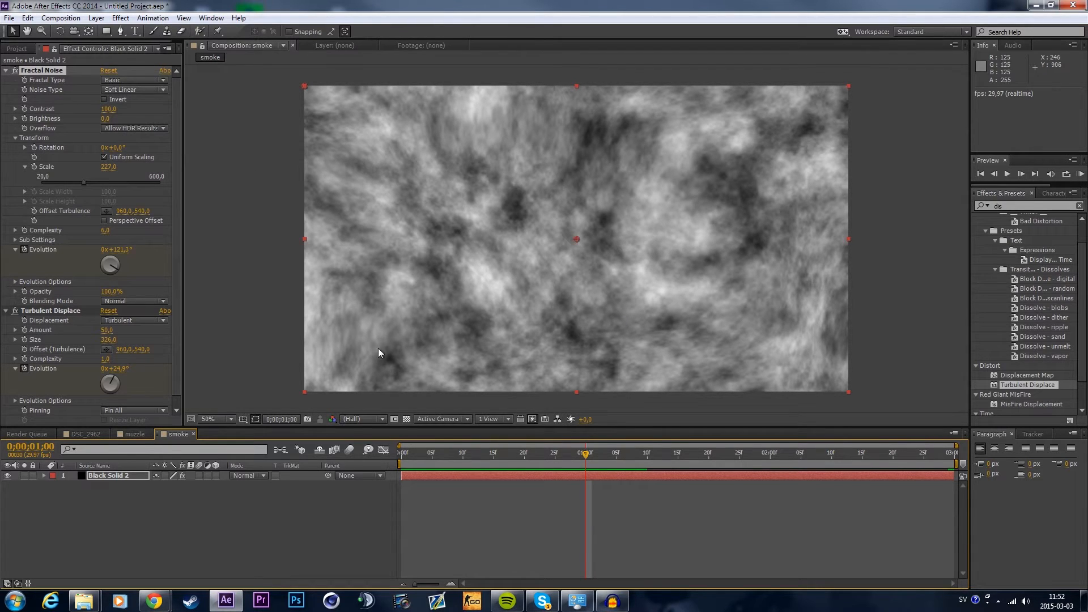
Step: Keyframe the Fractal Noise Offset Turbulence from 960, 540 at the start to 960, -232 at the last frame and preview
left_click_drag(412, 454, 334, 445)
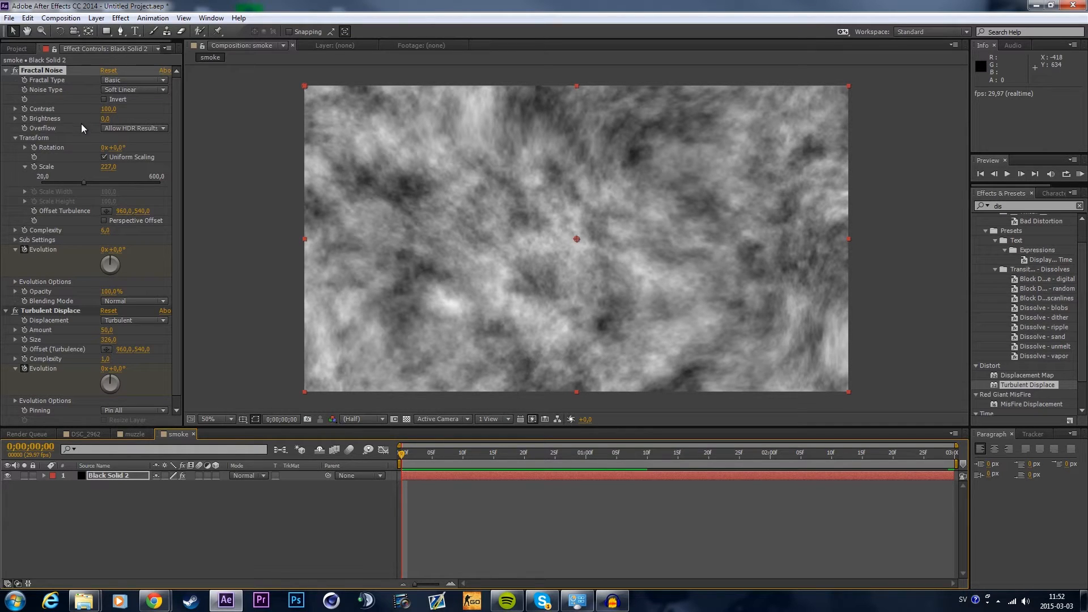
left_click(34, 211)
left_click_drag(598, 446, 950, 469)
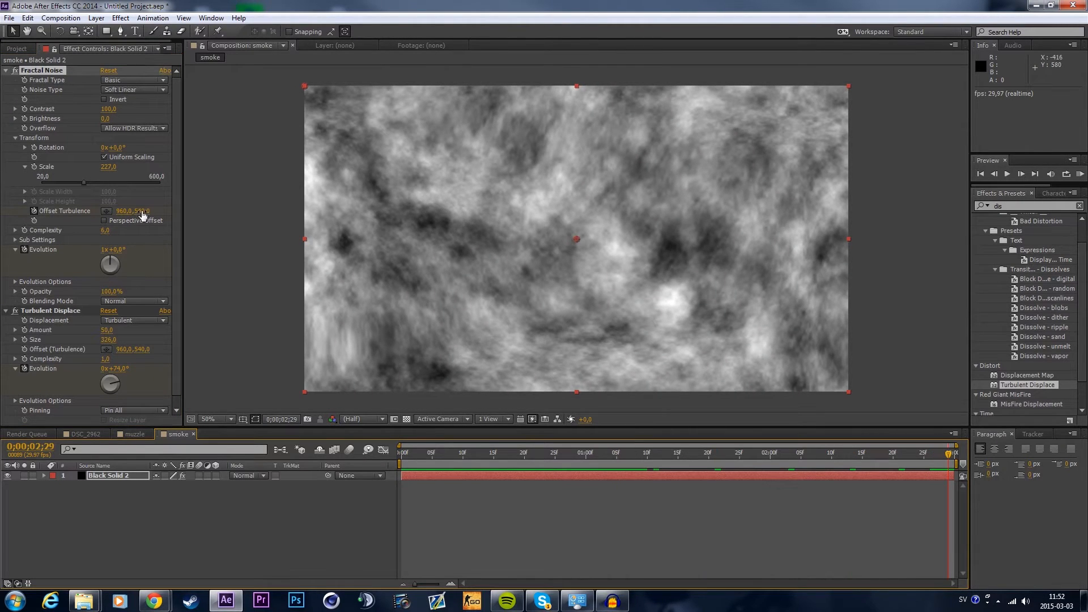
left_click_drag(142, 215, 2, 209)
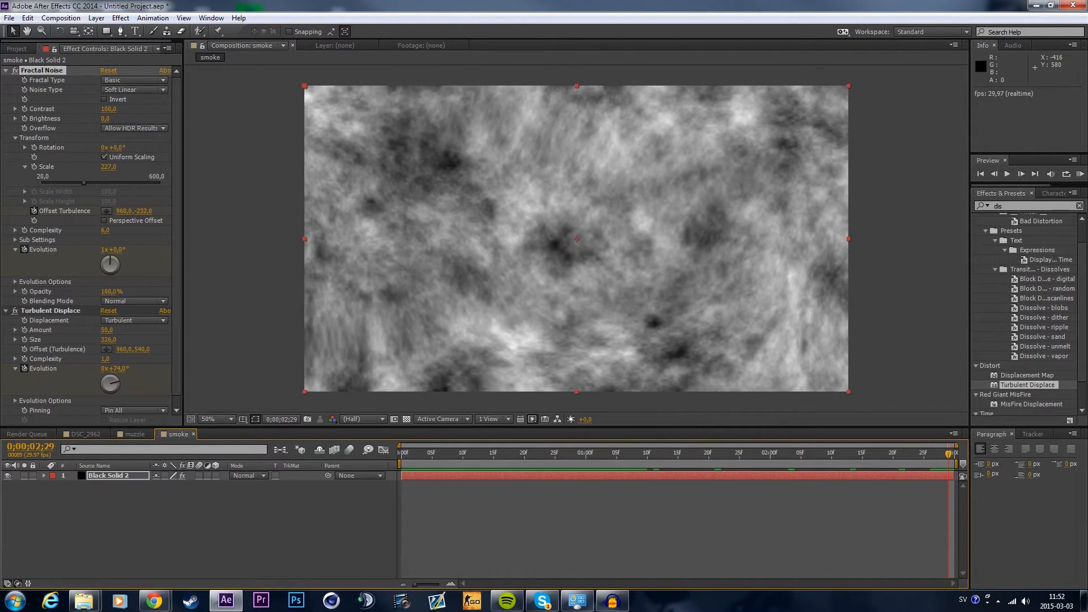
key("space")
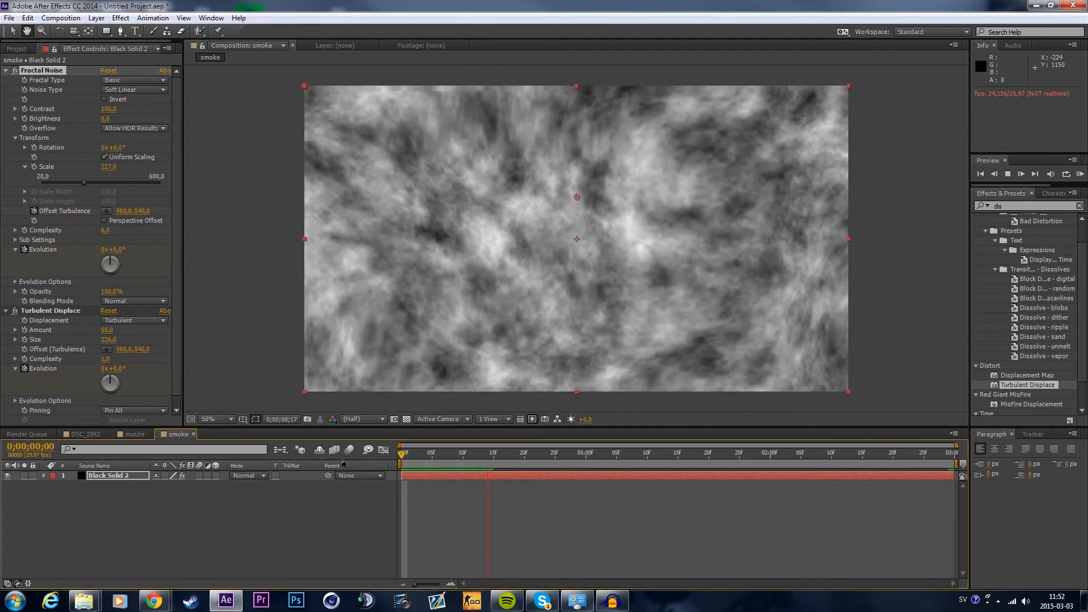
left_click_drag(433, 455, 379, 455)
key("space")
key("space")
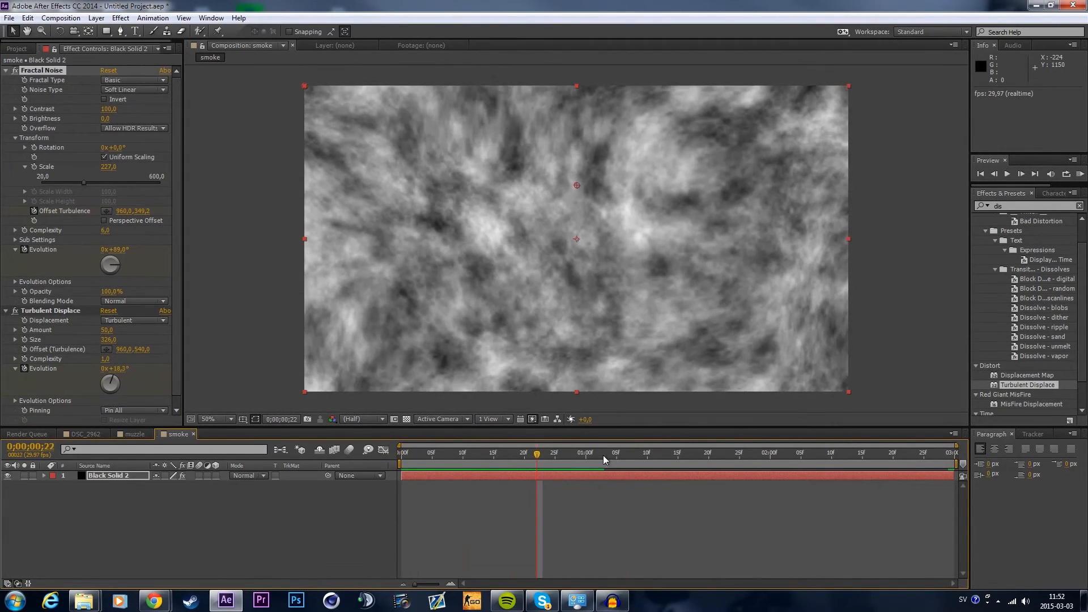
Step: Set the Offset Turbulence at the last frame to 960, 82 and preview the upward drift
key("End")
left_click_drag(184, 209, 341, 210)
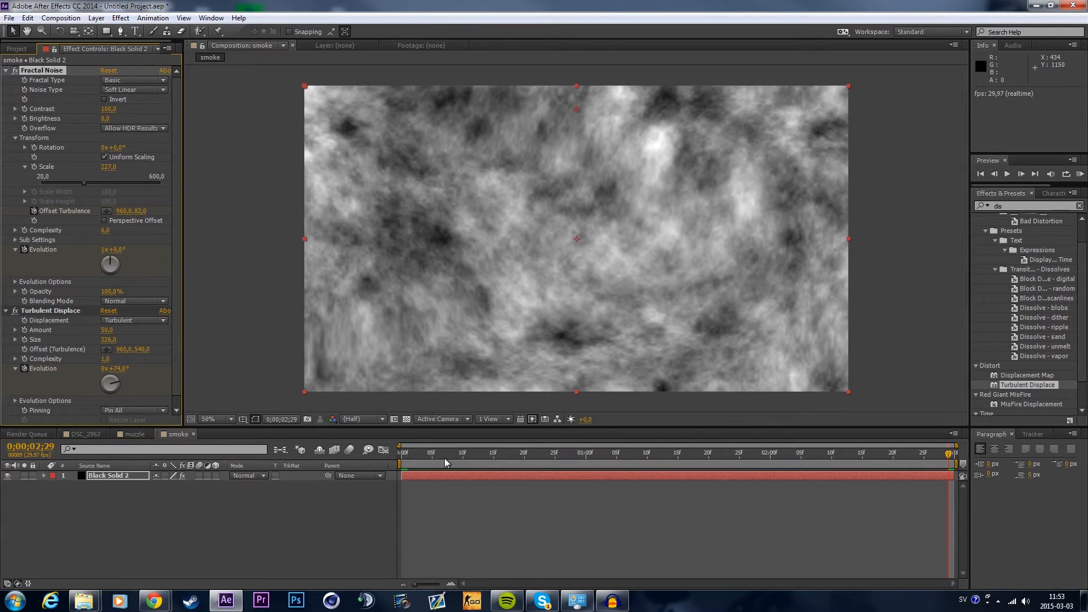
key("space")
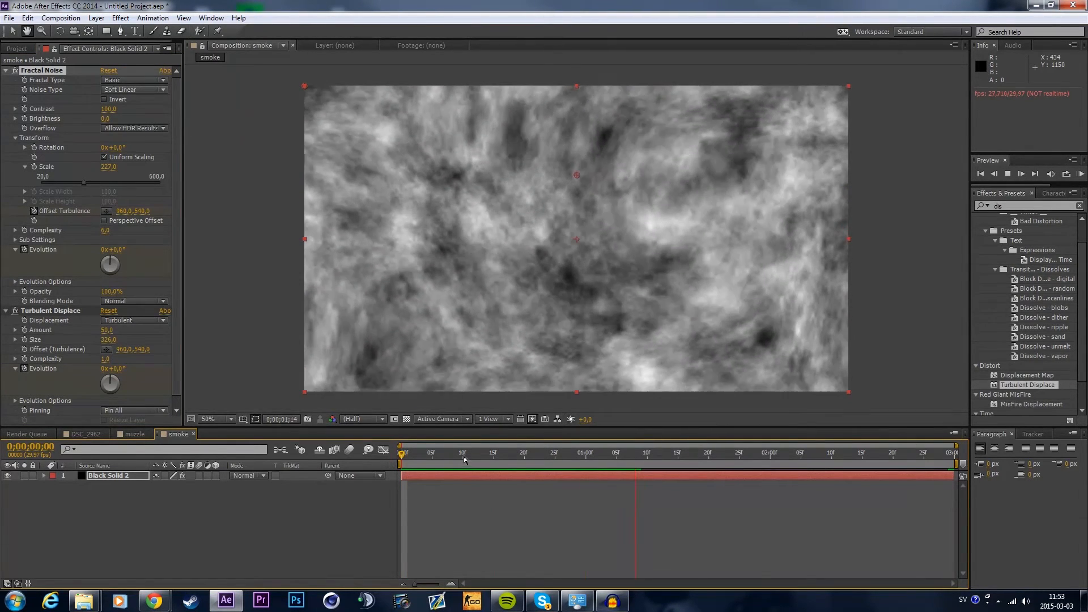
left_click(560, 462)
Step: Set the Offset Turbulence at the last frame to 960, -110 and preview the drift from the start
left_click_drag(546, 462, 957, 463)
left_click_drag(139, 218, 17, 231)
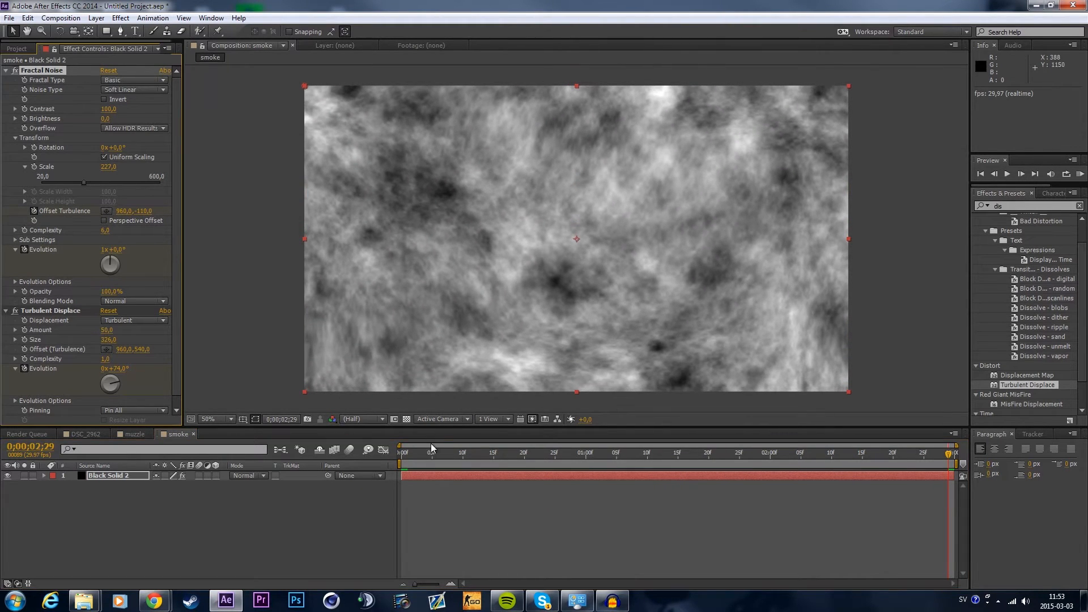
left_click_drag(426, 453, 386, 454)
key("space")
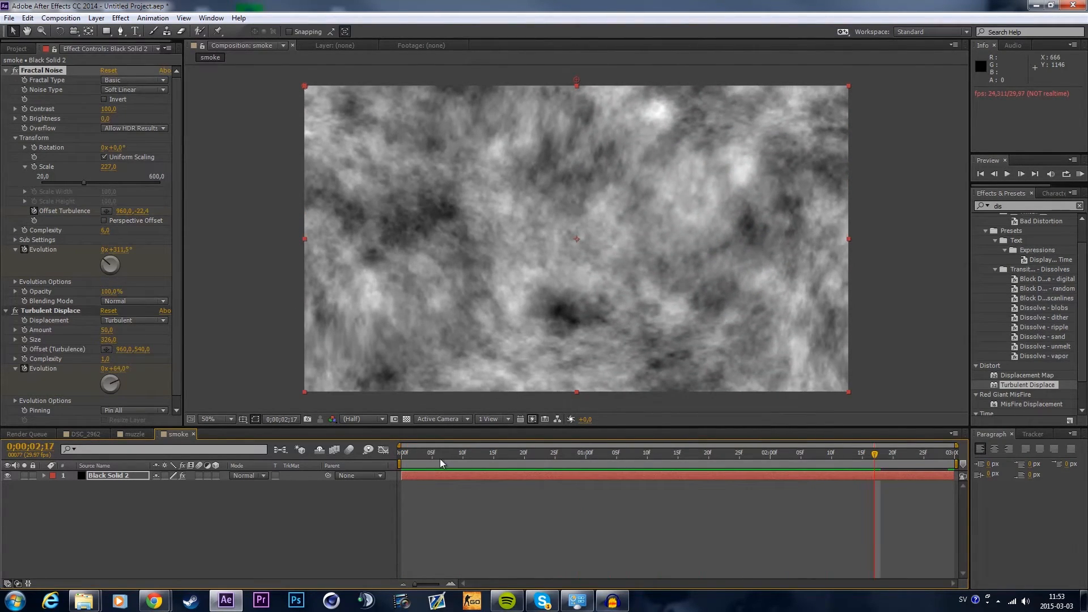
key("space")
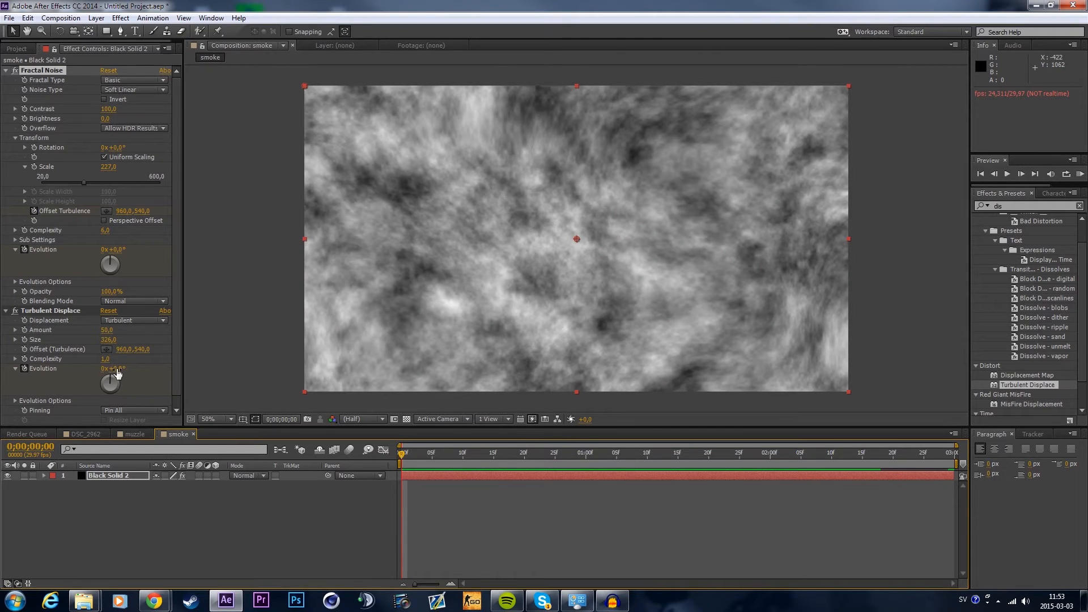
Step: Set the Turbulent Displace size to 164 and preview the smoke animation
left_click_drag(108, 339, 35, 339)
left_click_drag(24, 344, 23, 343)
left_click(415, 456)
key("space")
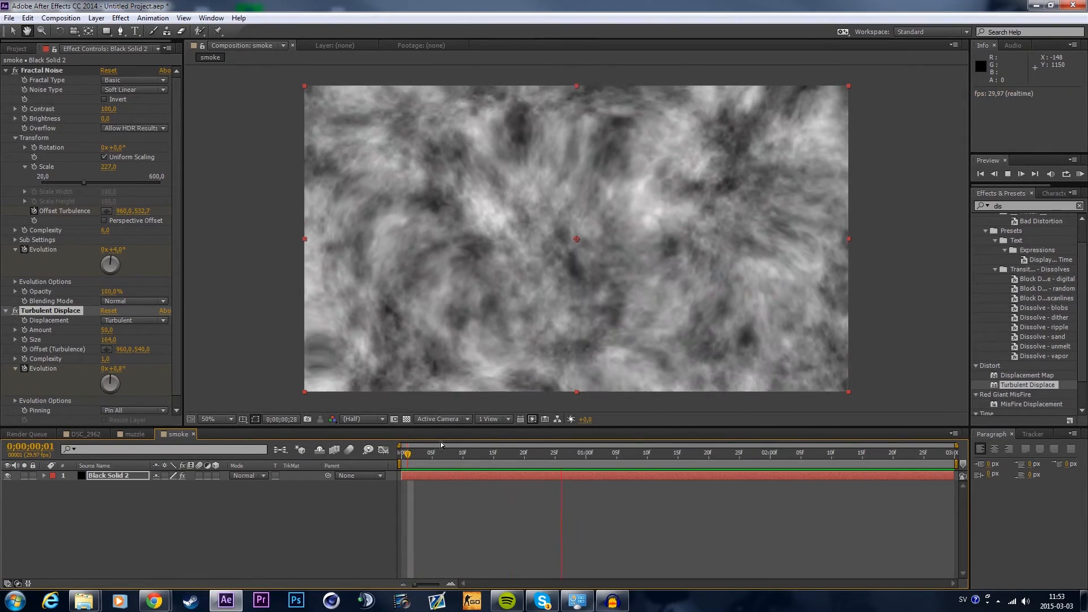
Step: Add the smoke composition as the top layer of the DSC_2962 composition, with the current time at the muzzle flash frame 0;00;00;23
key("space")
left_click(441, 453)
left_click_drag(446, 460, 542, 431)
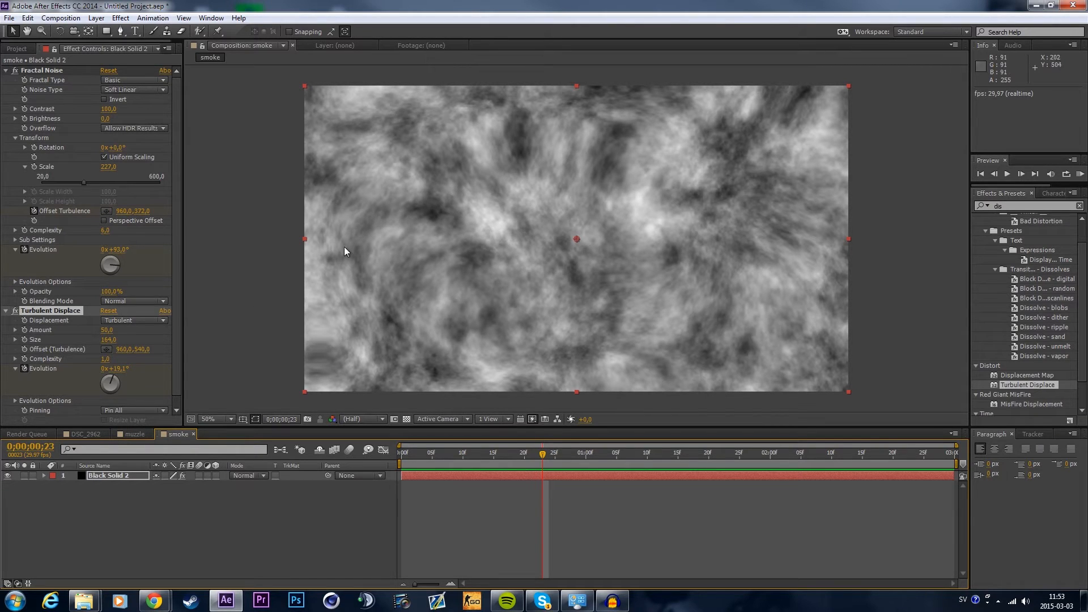
left_click(86, 434)
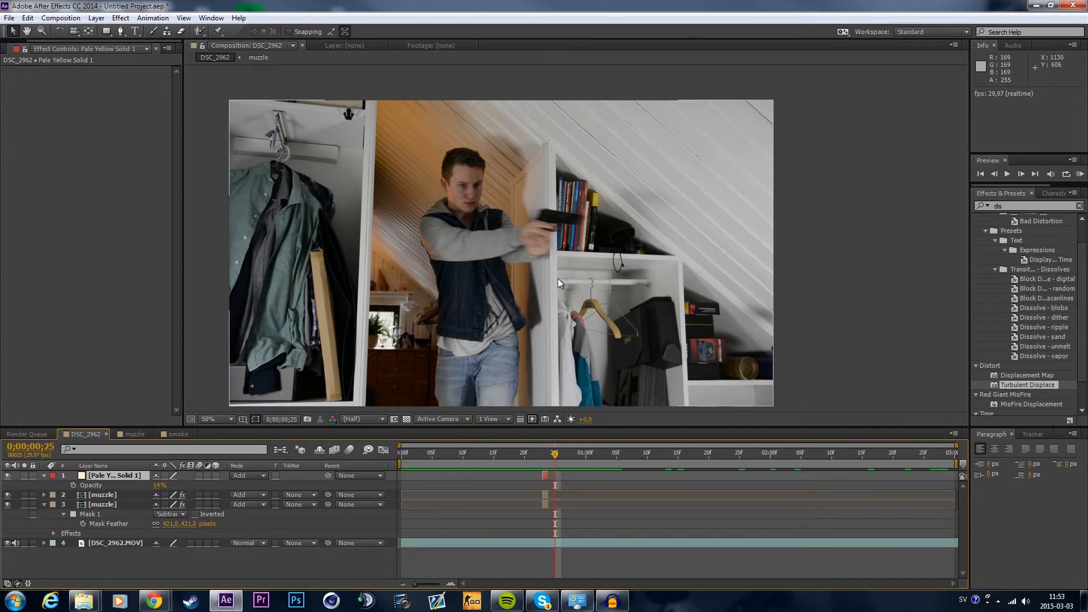
left_click(541, 452)
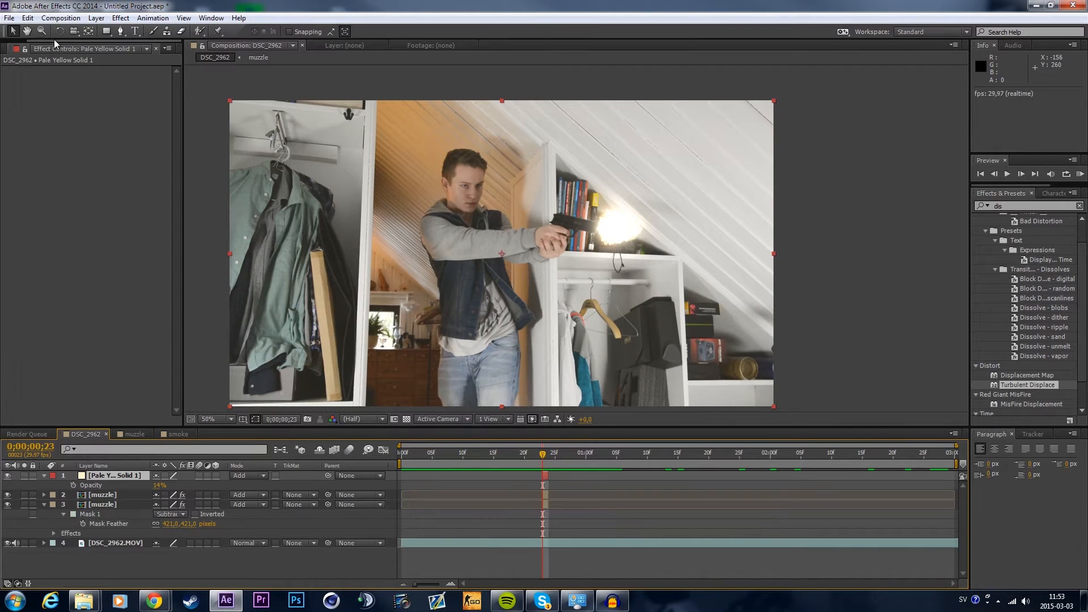
left_click_drag(29, 41, 2, 41)
left_click(13, 49)
left_click_drag(43, 183, 501, 258)
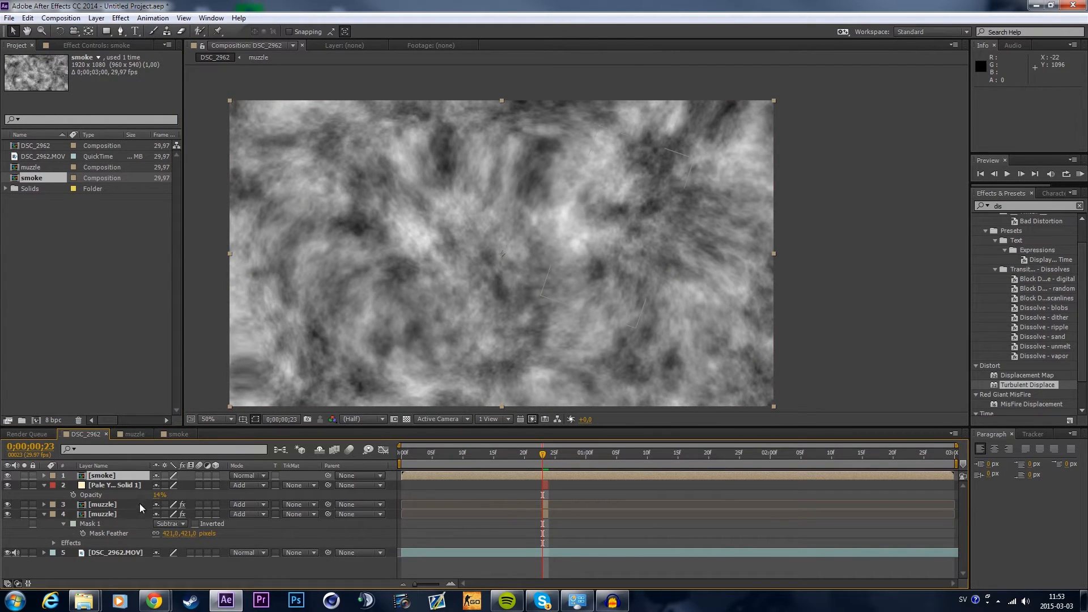
Step: Set the smoke layer's blending mode to Screen, trying Add for comparison
left_click(252, 480)
left_click(304, 233)
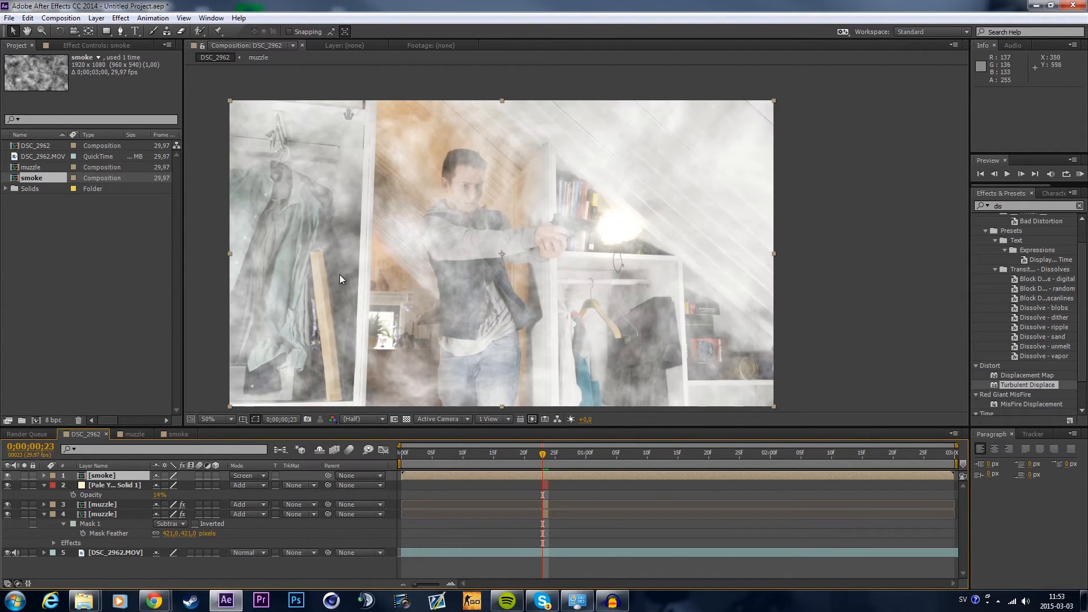
left_click(262, 476)
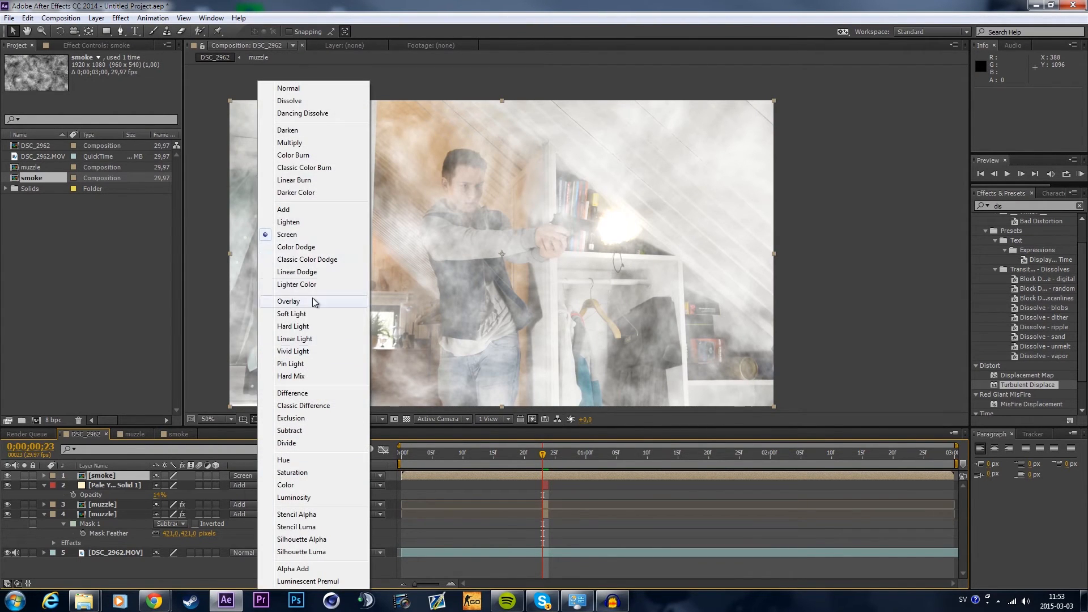
left_click(283, 210)
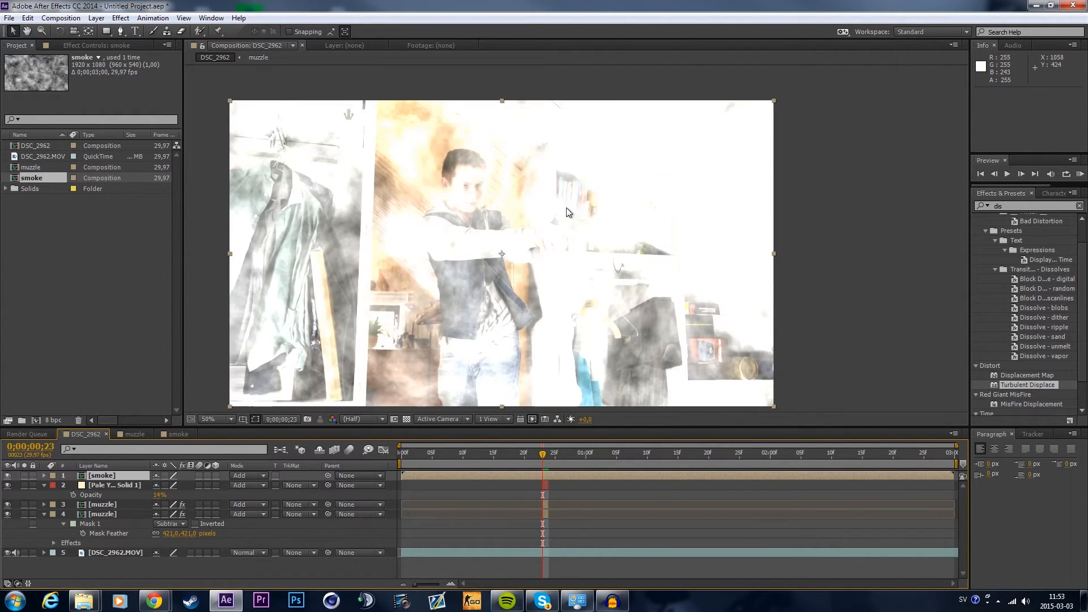
left_click(243, 475)
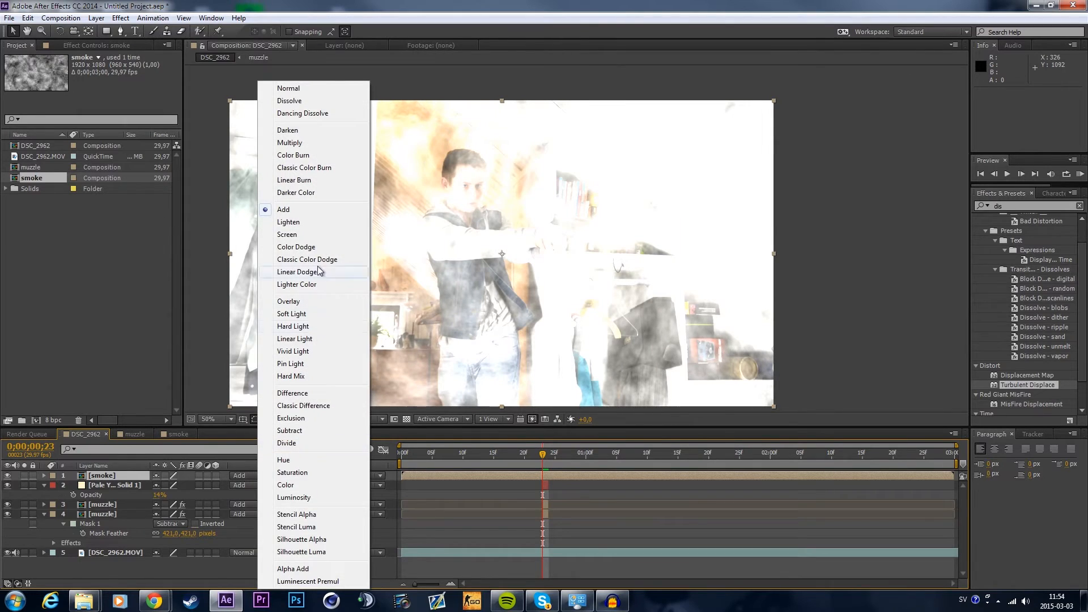
left_click(302, 235)
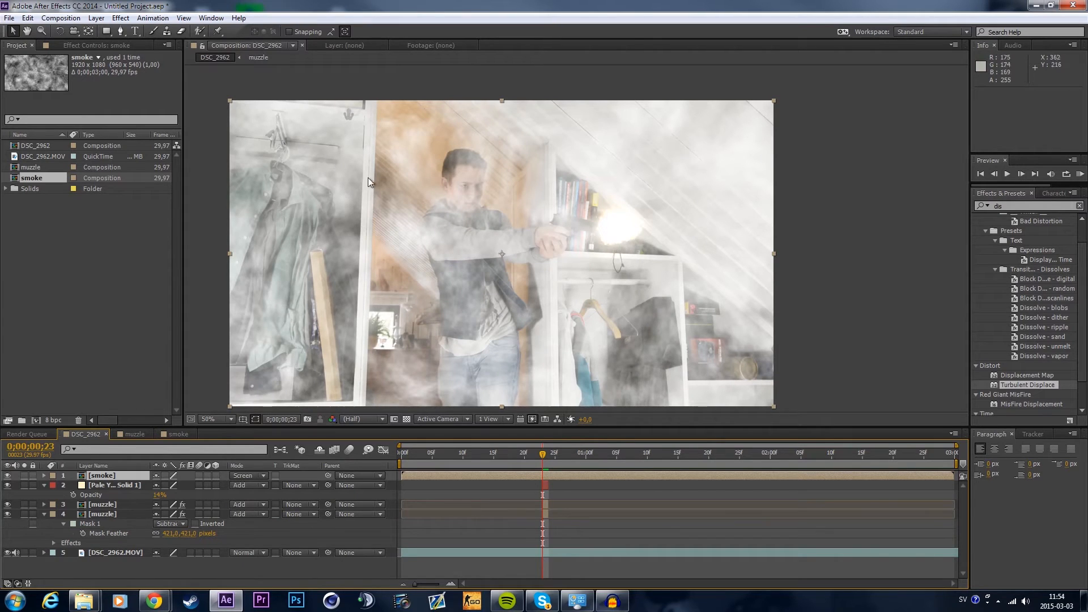
Step: Scale the smoke layer down to about 86% and move it over the gun muzzle, to about 1336, 404
left_click_drag(437, 283, 495, 273)
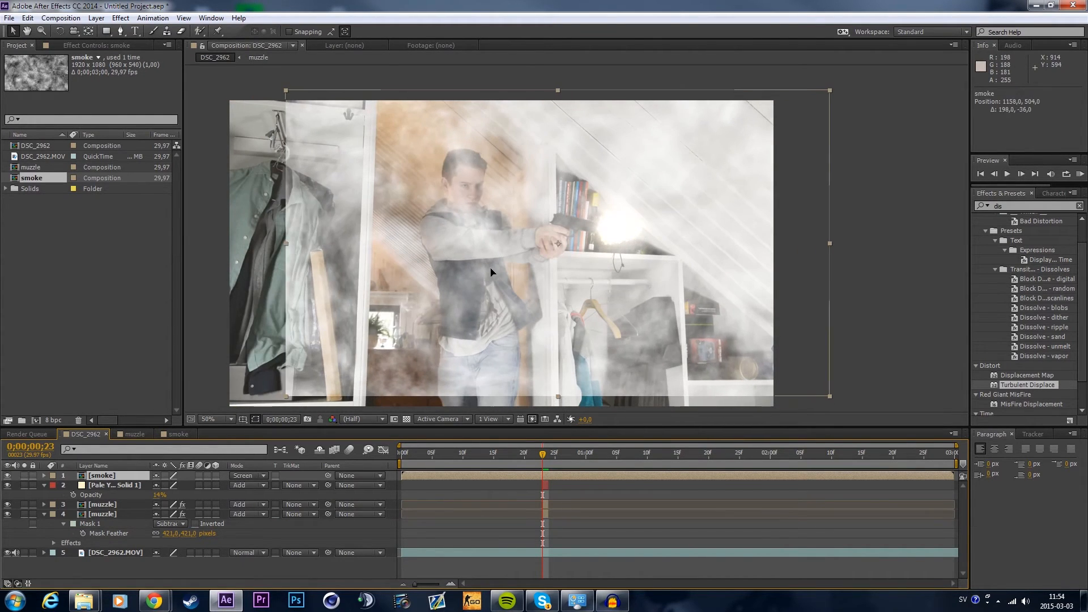
left_click_drag(832, 396, 797, 377)
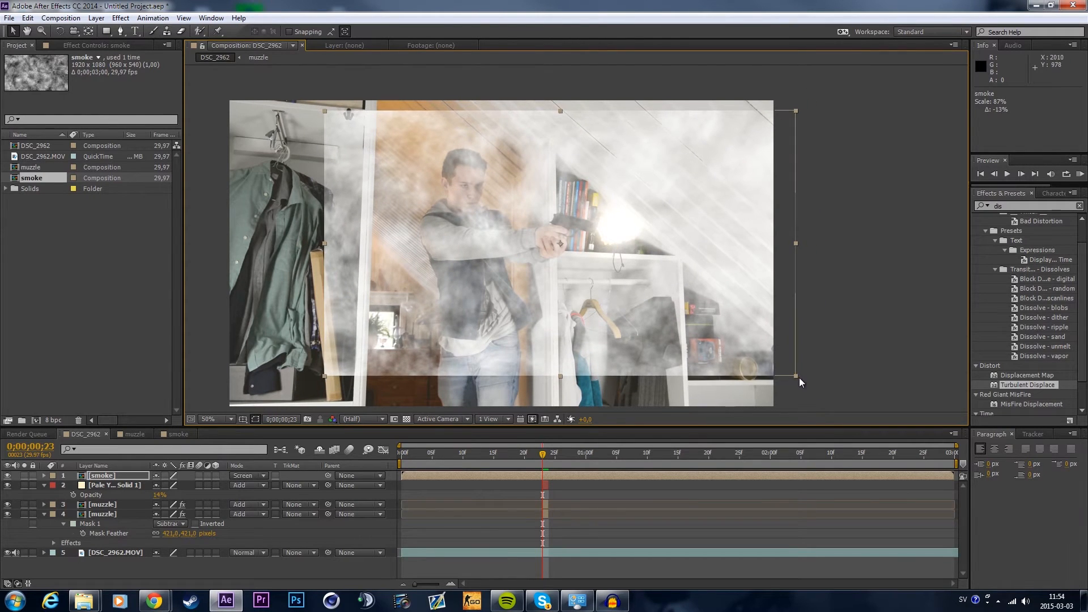
left_click_drag(699, 284, 725, 288)
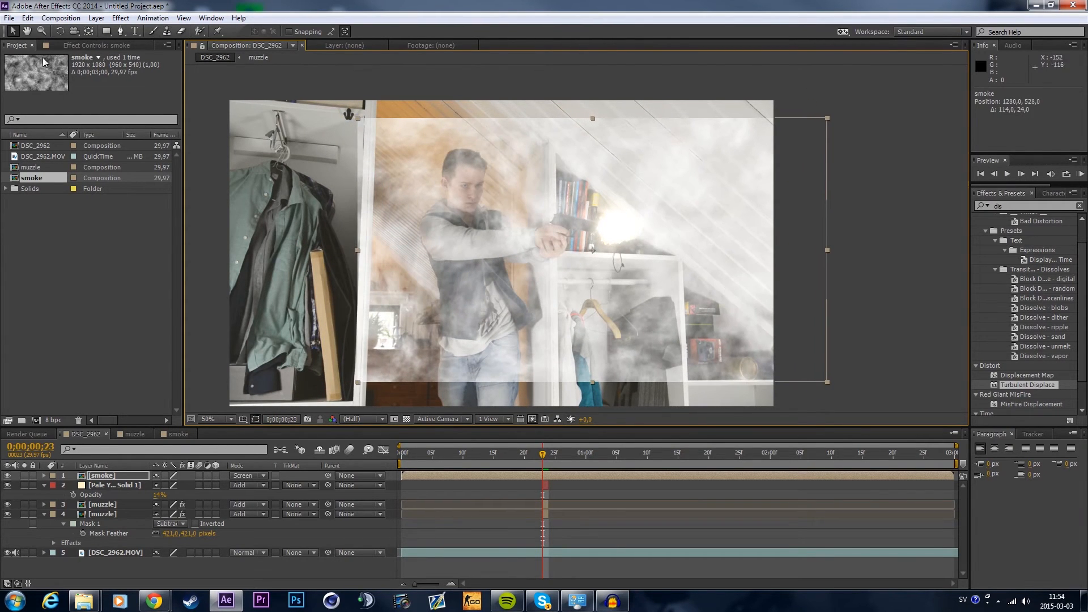
left_click_drag(636, 244, 656, 213)
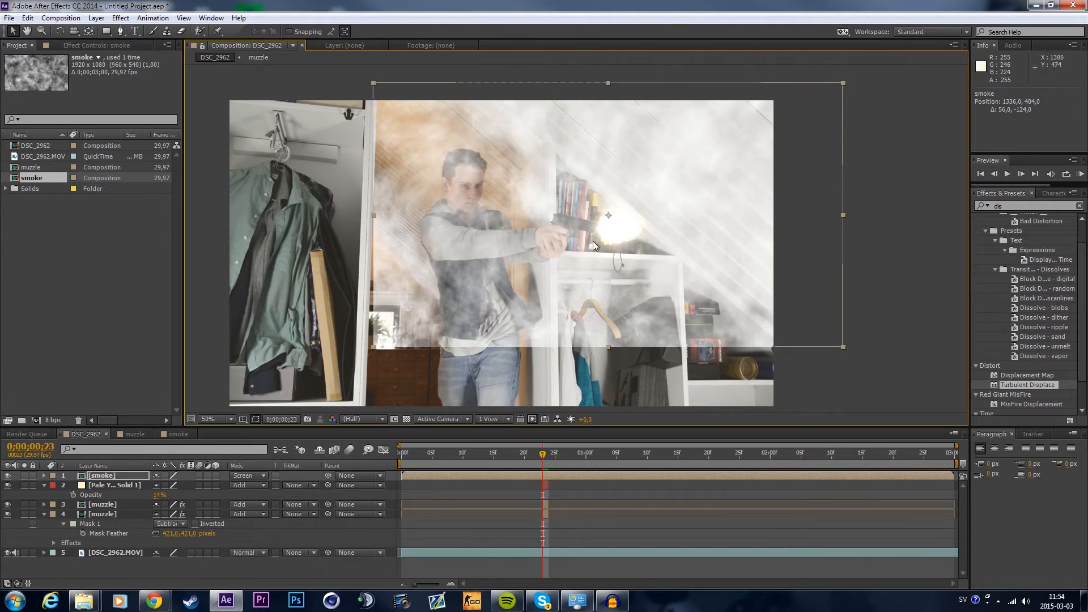
Step: Draw a closed seven-point Pen mask on the smoke layer around the muzzle flash and refine its corner points
left_click(106, 33)
left_click(120, 32)
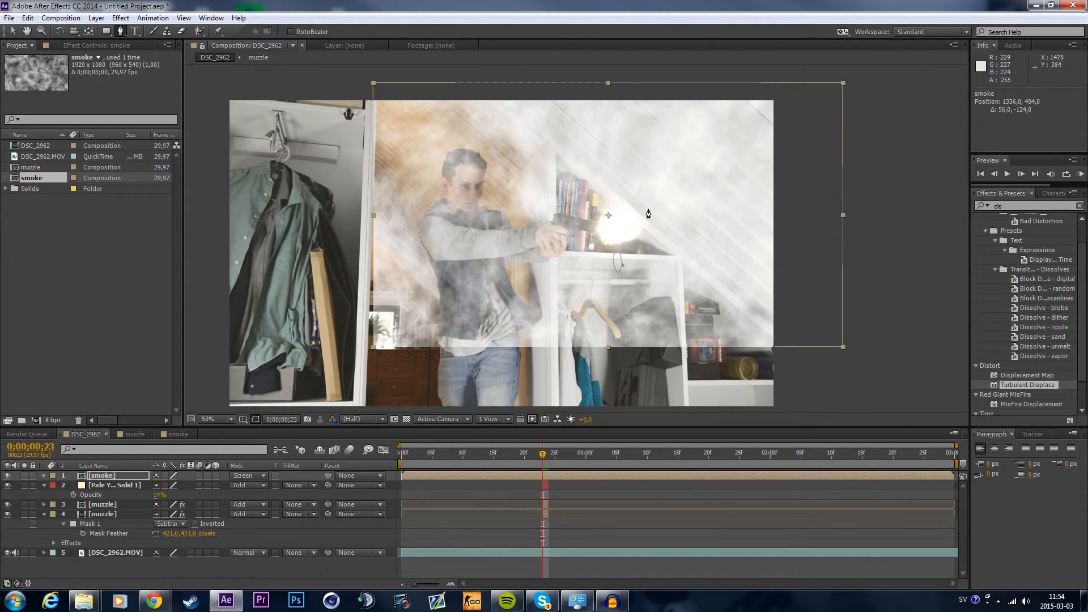
left_click(645, 207)
left_click(598, 221)
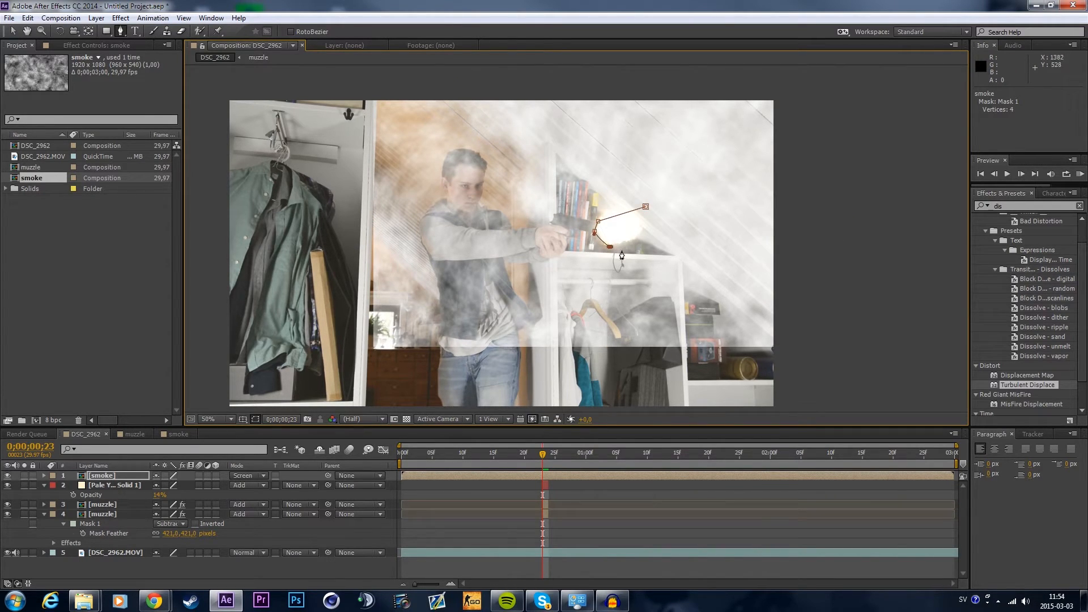
left_click(645, 207)
left_click(13, 31)
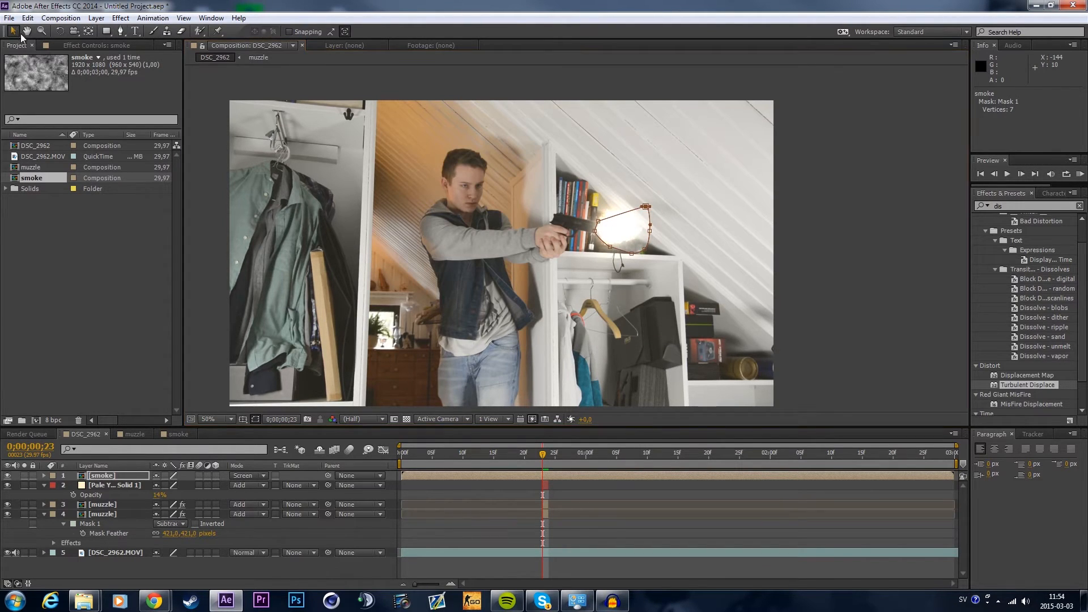
left_click_drag(612, 217, 641, 207)
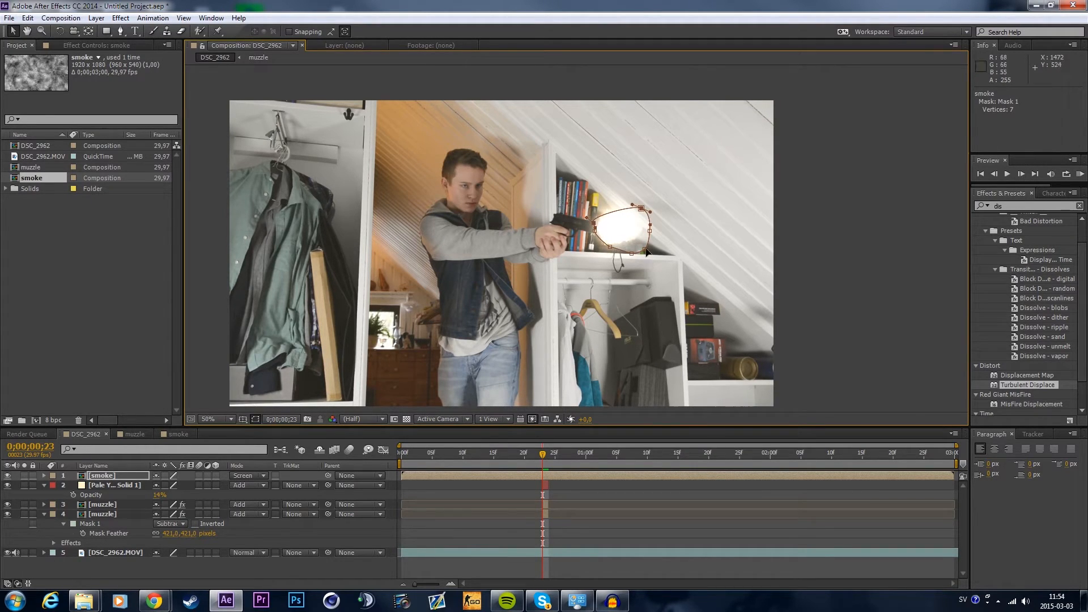
left_click_drag(631, 253, 629, 250)
Step: Feather the smoke layer's mask by about 49 pixels
left_click(119, 477)
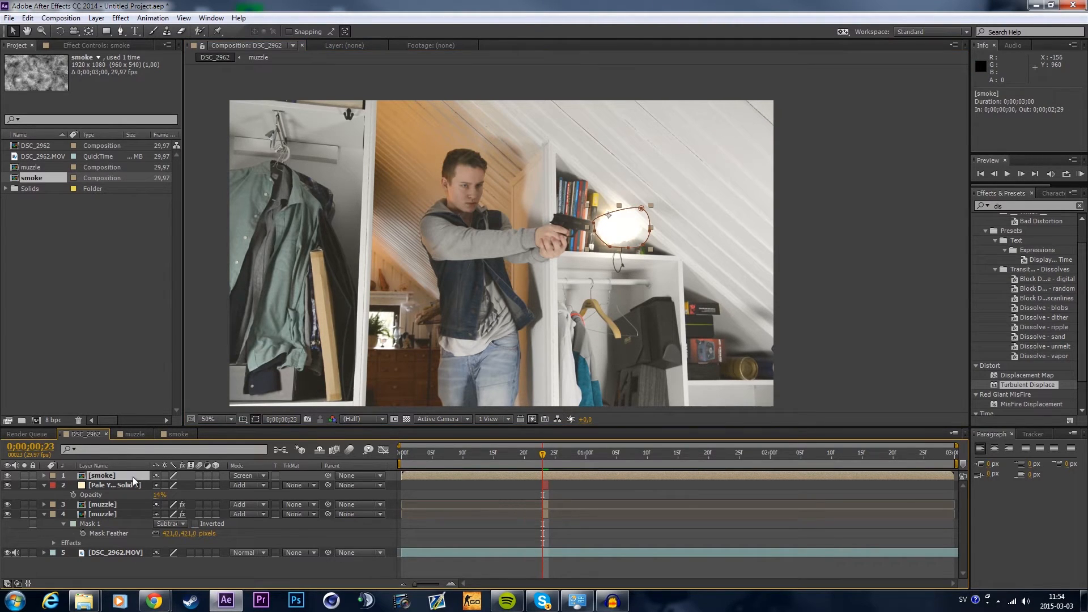
key("f")
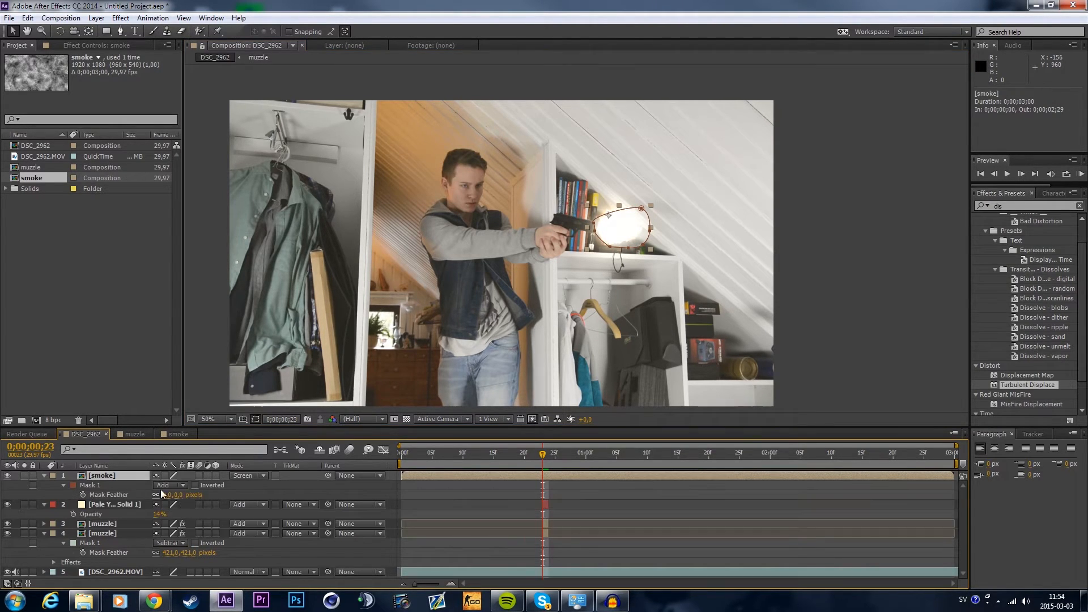
left_click_drag(177, 495, 197, 497)
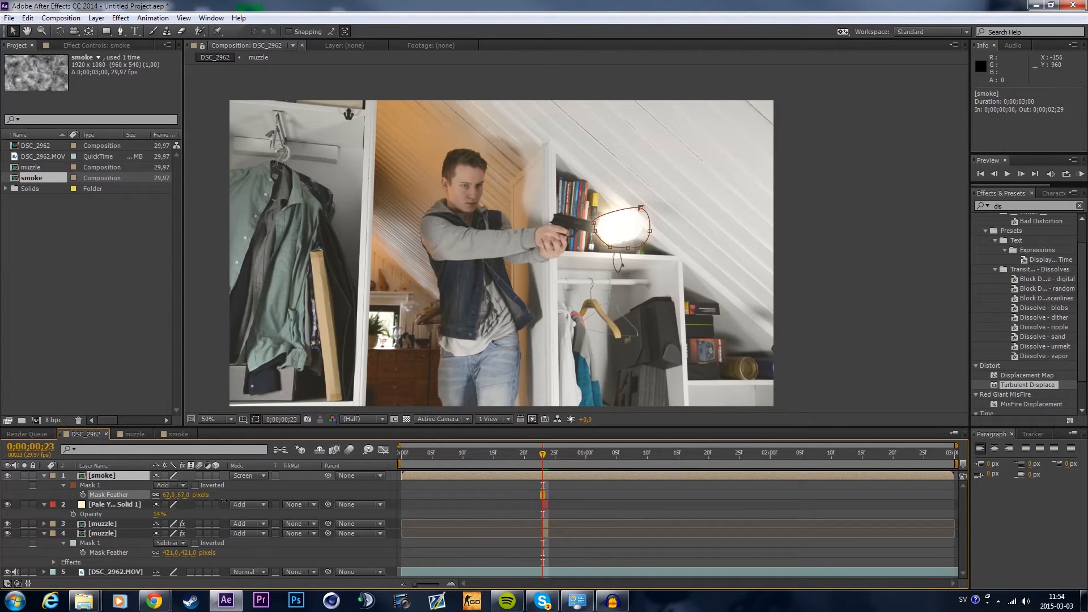
left_click(582, 508)
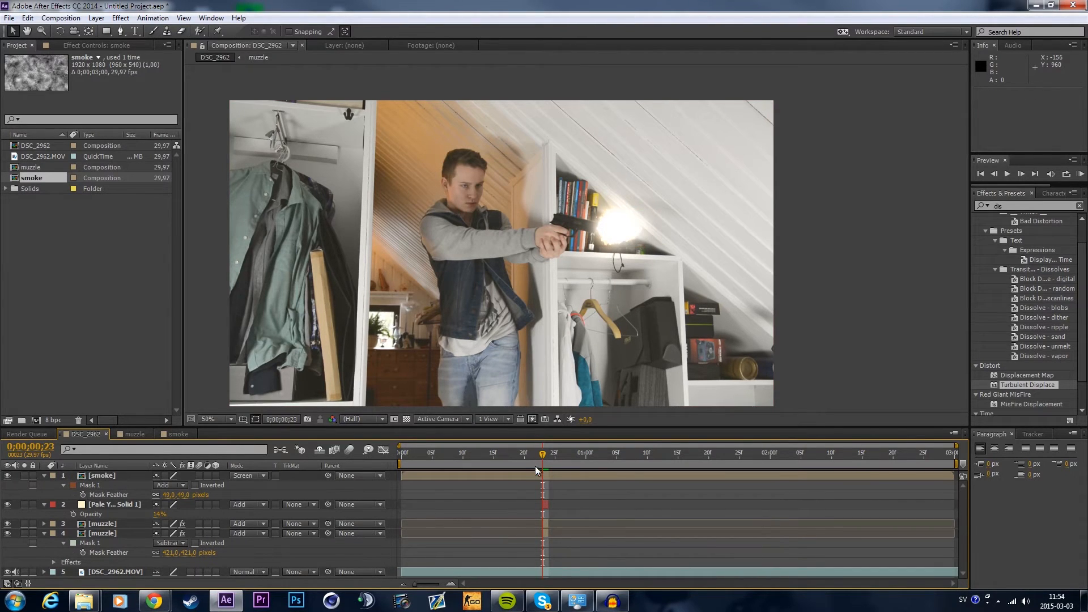
Step: Trim the smoke layer's start to 0;00;00;23 and keyframe its Scale from 86,3% there to 250,3% at 0;00;00;26
left_click(96, 475)
key("s")
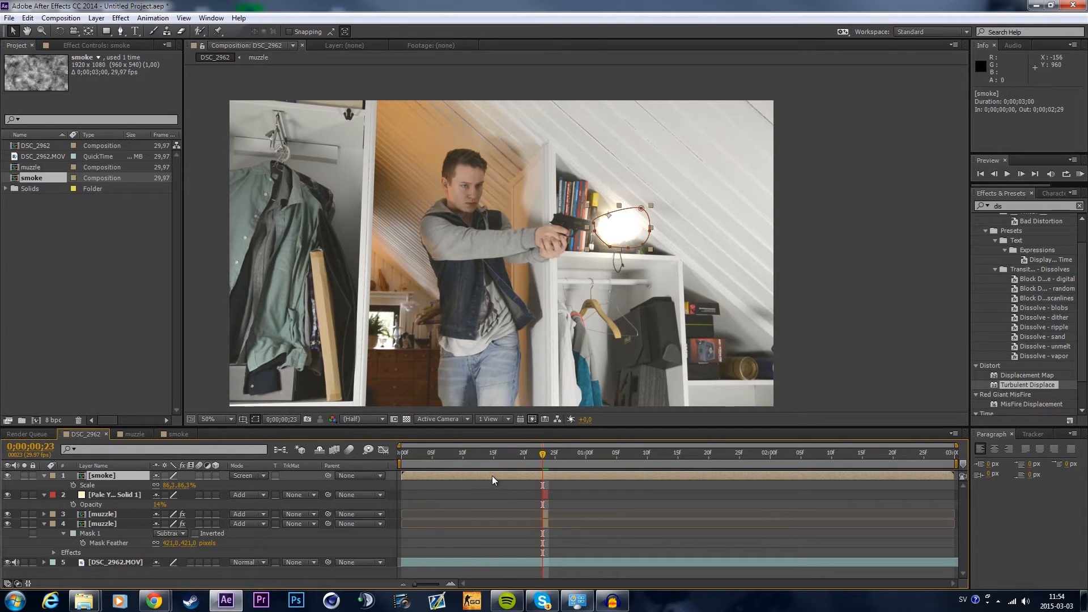
left_click(72, 485)
mouse_move(545, 455)
left_mouse_down()
mouse_move(530, 456)
mouse_move(542, 458)
left_mouse_up()
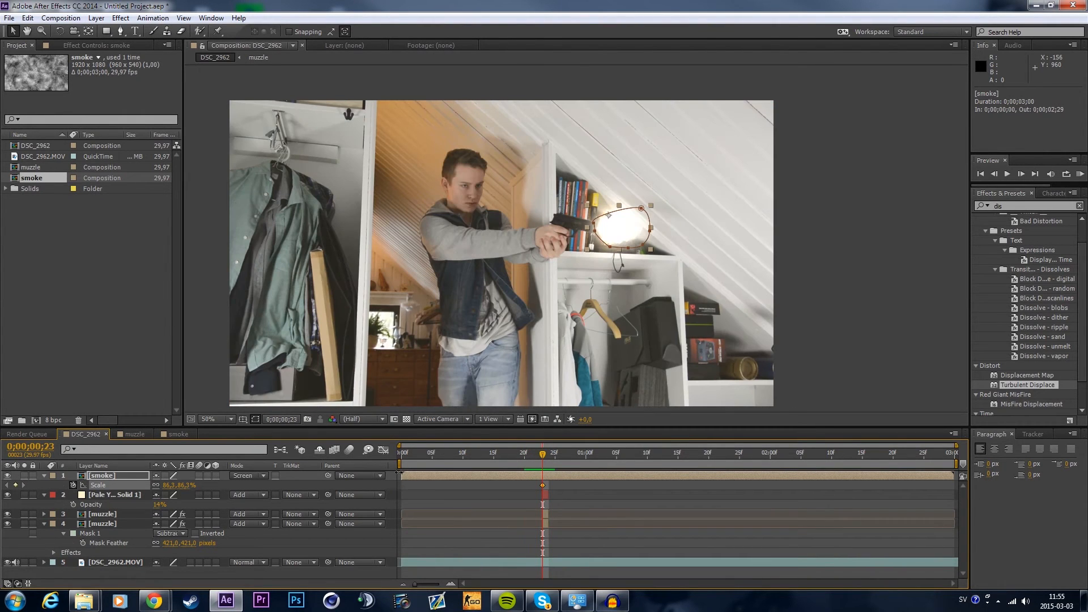
left_click_drag(400, 476, 560, 458)
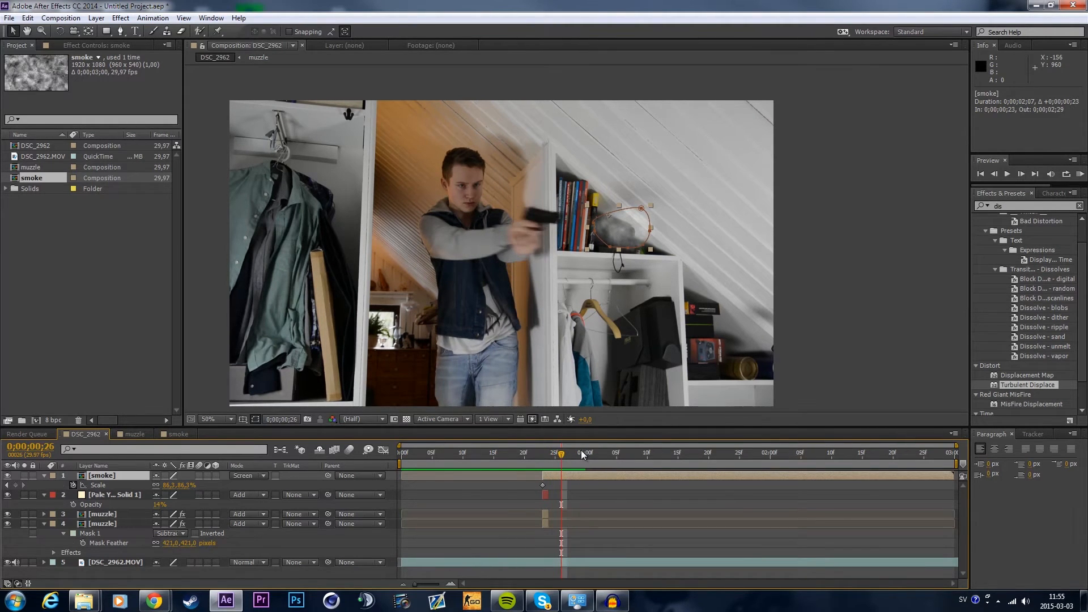
left_click_drag(168, 486, 263, 489)
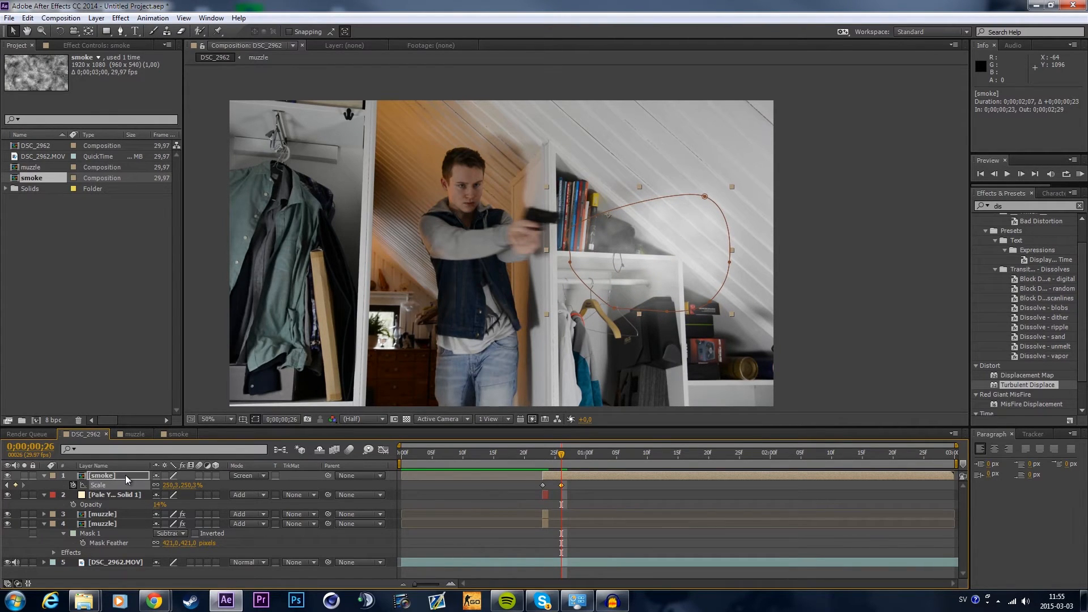
Step: Keyframe the smoke layer's Position from 1336, 404 at 0;00;00;23 to about 1330, 338 at 0;00;00;26
key("shift+p")
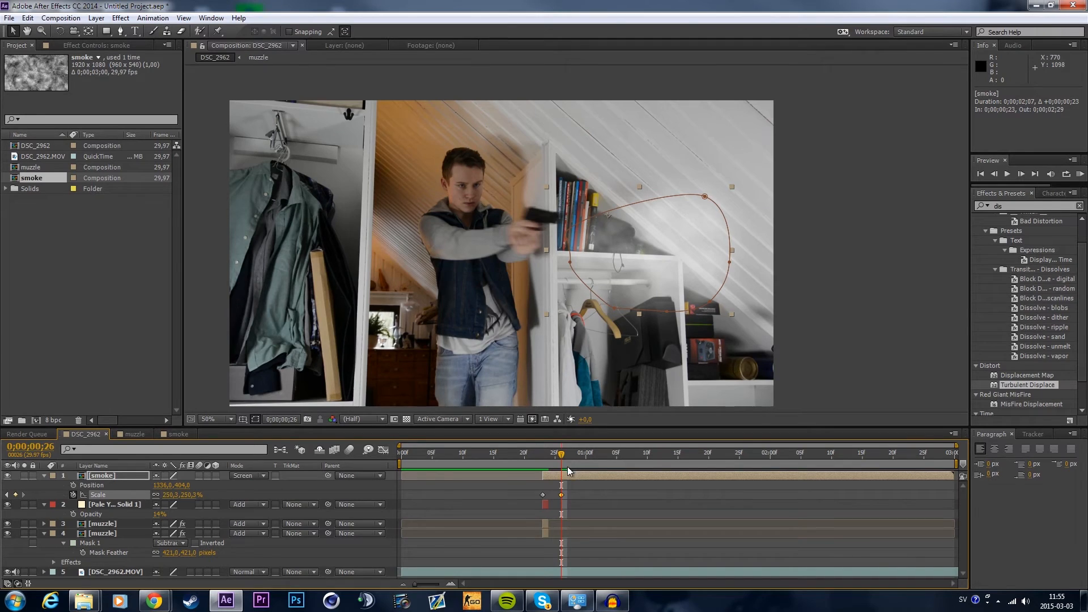
left_click(541, 456)
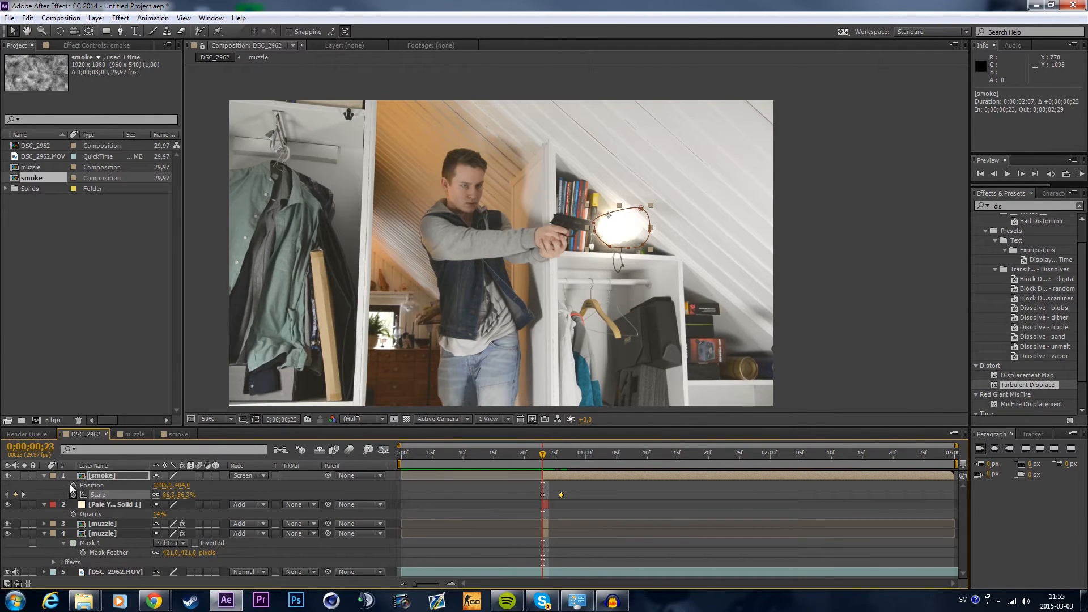
left_click(73, 484)
left_click_drag(544, 456, 561, 456)
left_click_drag(621, 243, 619, 225)
Step: Enlarge the smoke layer and move it higher at the last frame, 0;00;02;29, and preview from just before the shot
left_click_drag(561, 453, 955, 464)
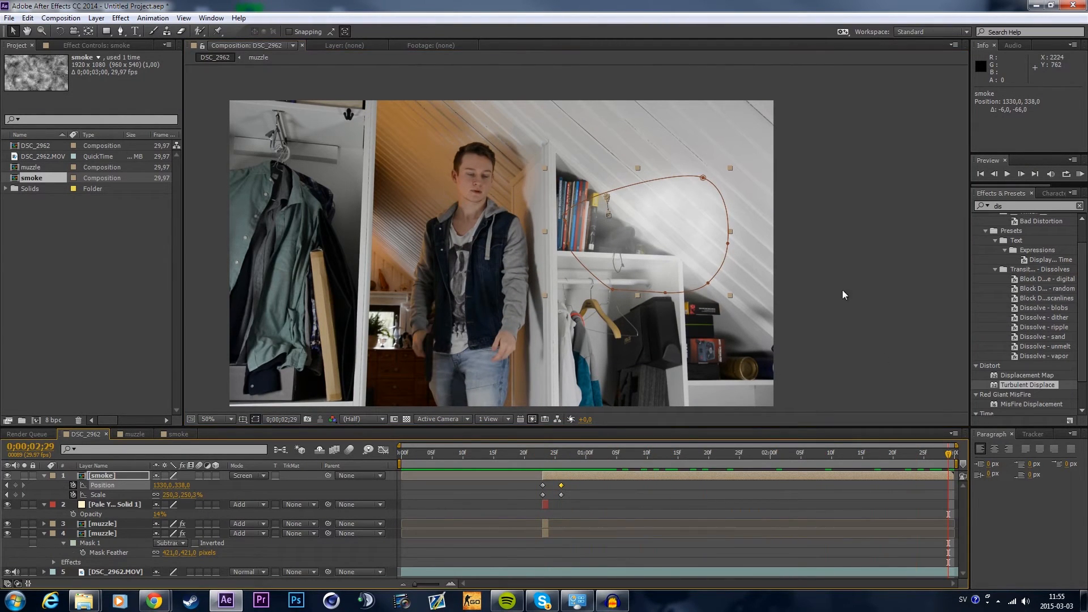
left_click_drag(730, 169, 844, 144)
left_click_drag(751, 224, 757, 161)
left_click(774, 488)
left_click_drag(671, 450, 536, 454)
key("space")
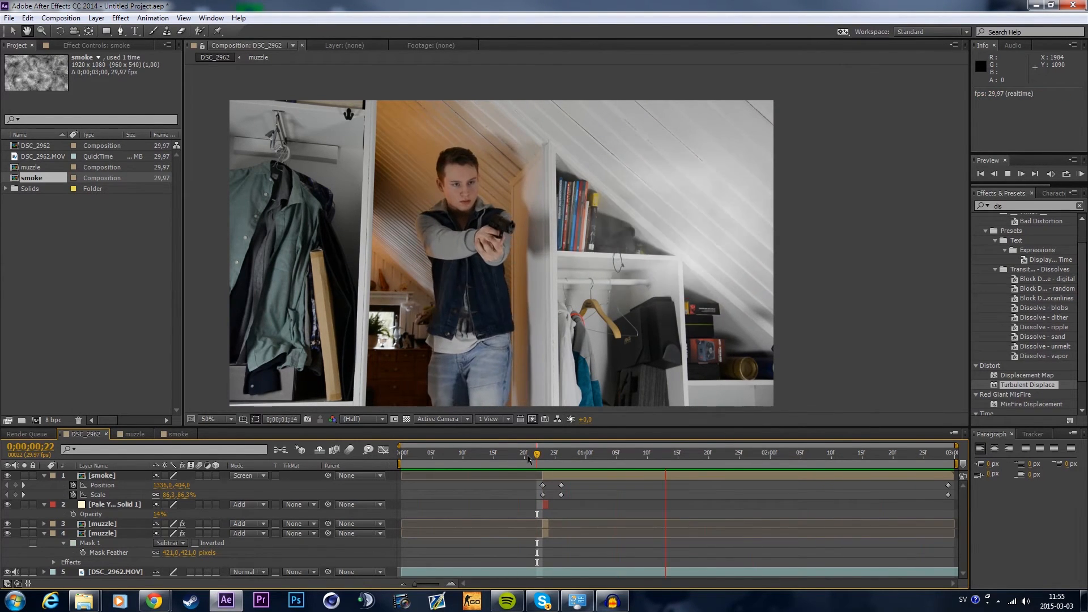
Step: Open the smoke composition and show the black solid's effect settings and animated properties
left_click_drag(542, 458, 586, 457)
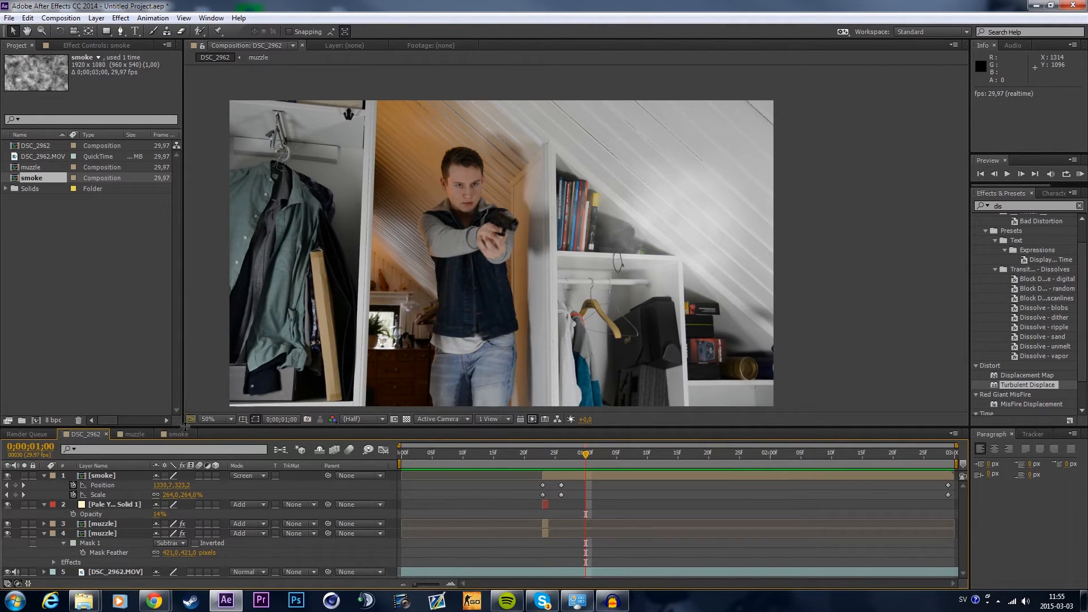
left_click(179, 434)
left_click(117, 475)
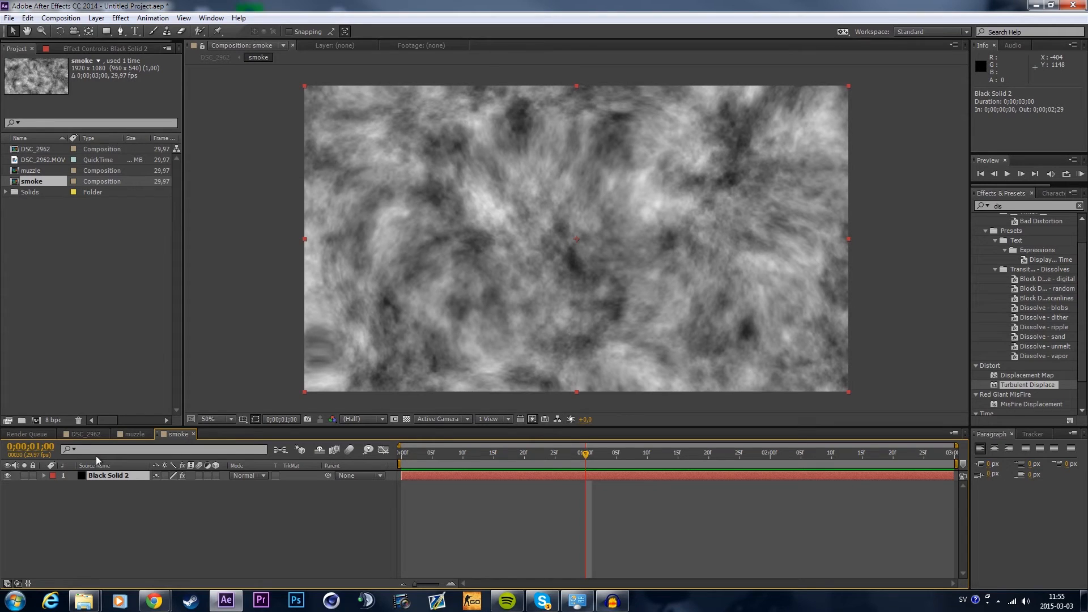
left_click(114, 48)
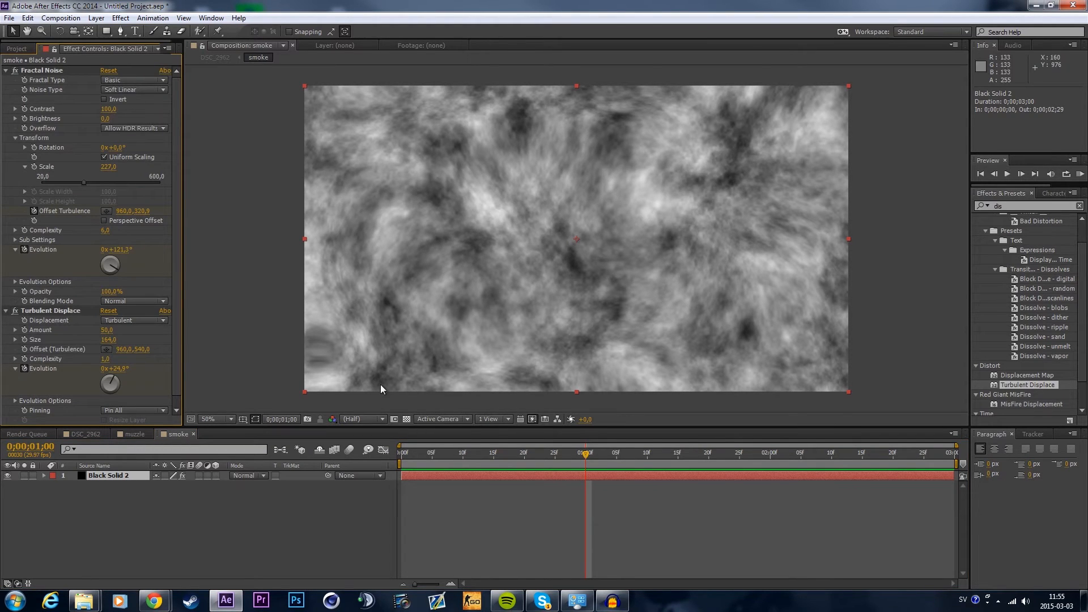
left_click_drag(420, 457, 408, 468)
key("u")
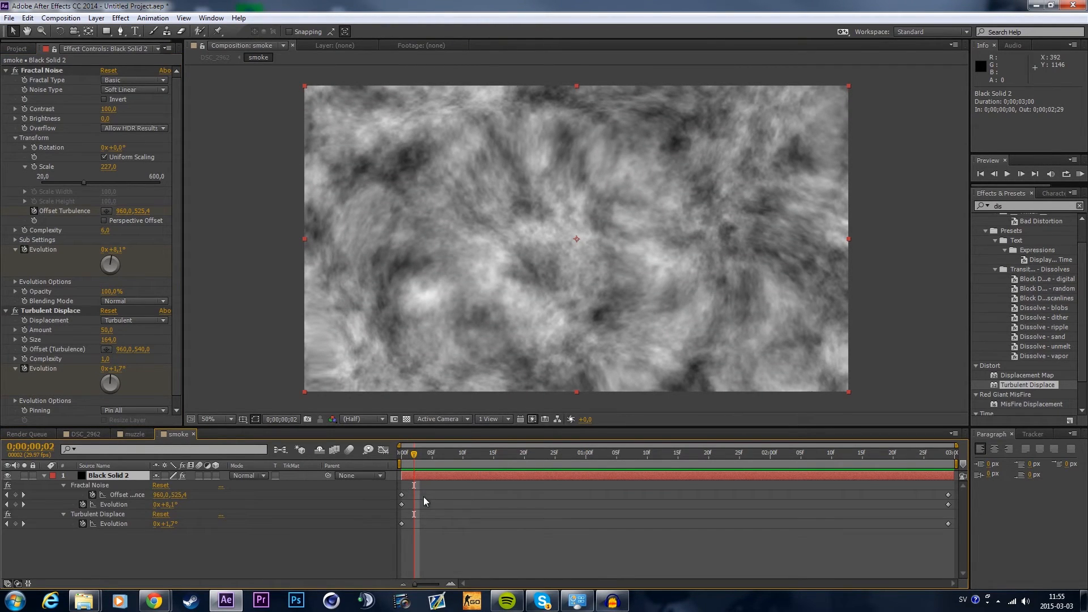
Step: Set the Fractal Noise Offset Turbulence at the last frame to 960, 301 and preview the smoke from the start
key("Home")
left_click_drag(505, 451, 955, 453)
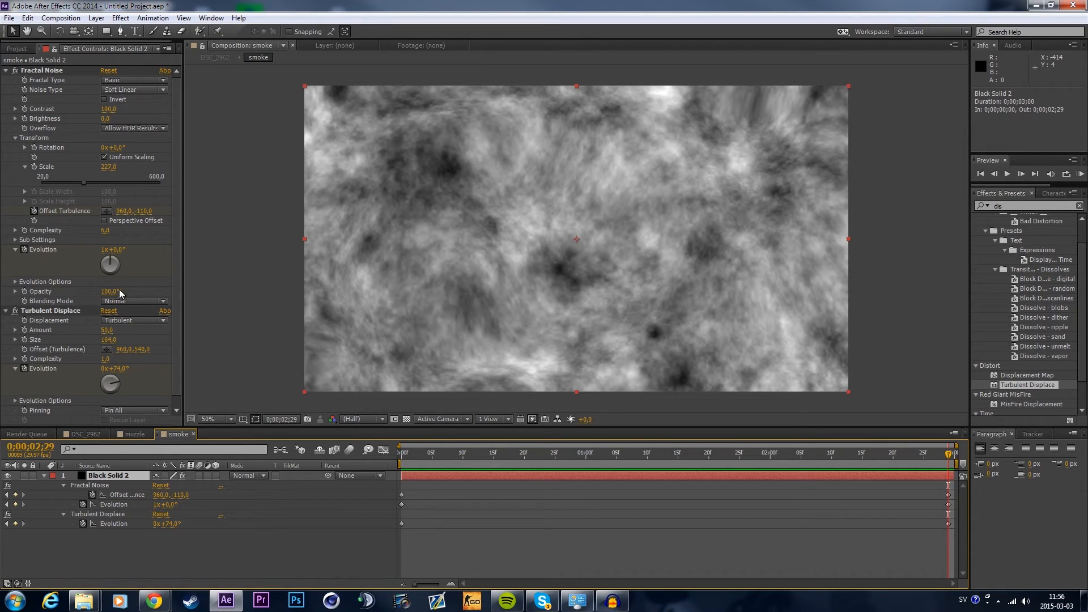
left_click_drag(144, 211, 351, 237)
left_click_drag(424, 456, 401, 456)
key("space")
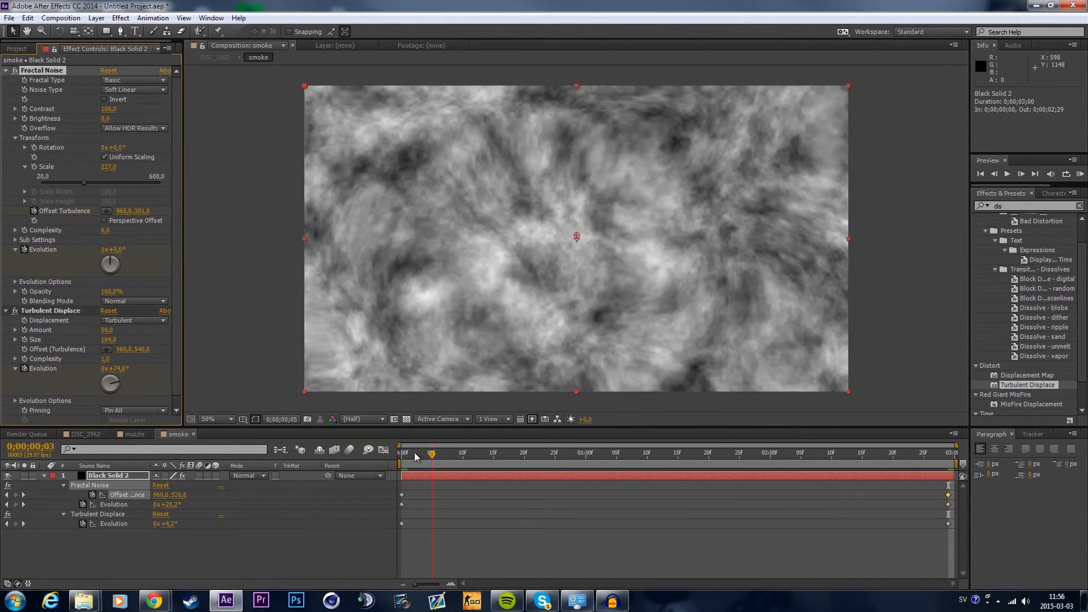
Step: At the last frame, set the Fractal Noise Evolution to 0x+157,0° and the Turbulent Displace Evolution to 0x+27,0°
left_click(500, 456)
left_click_drag(499, 456, 964, 454)
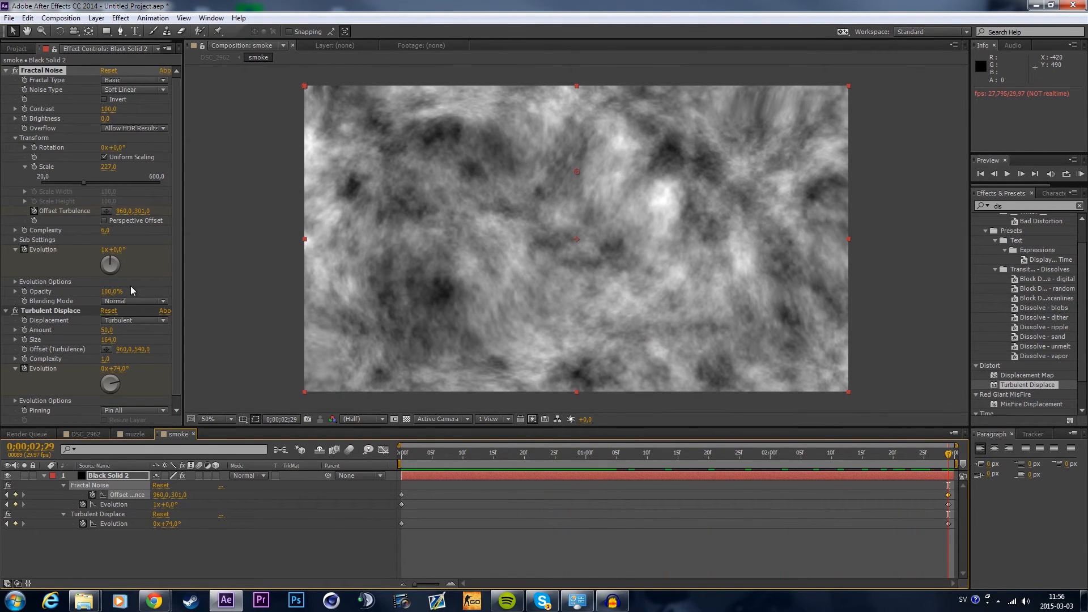
left_click_drag(107, 340, 144, 340)
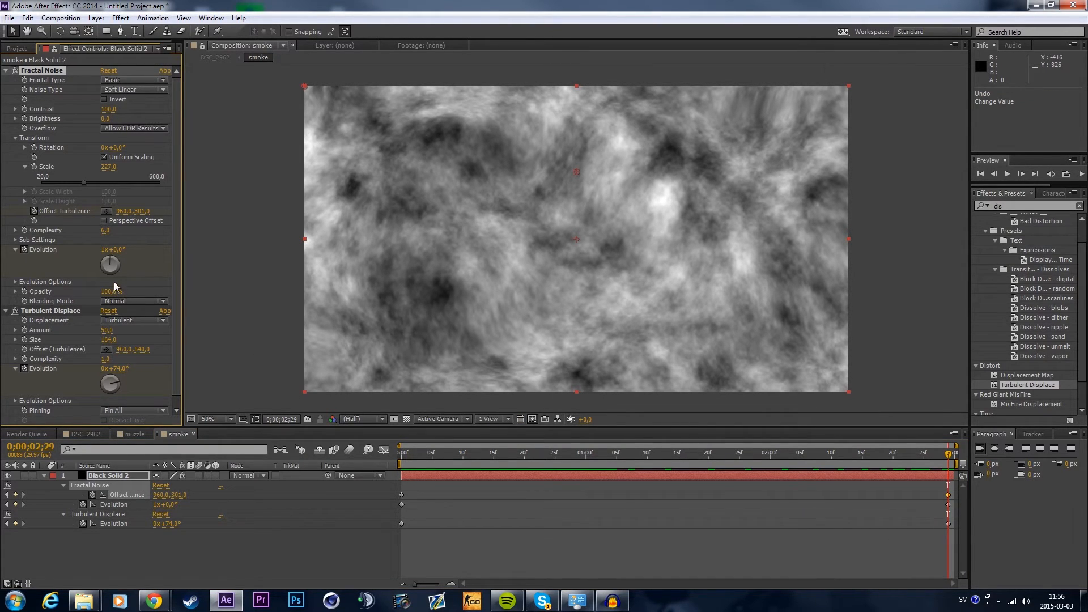
mouse_move(110, 255)
left_mouse_down()
mouse_move(96, 264)
mouse_move(114, 274)
left_mouse_up()
left_click_drag(121, 379, 117, 381)
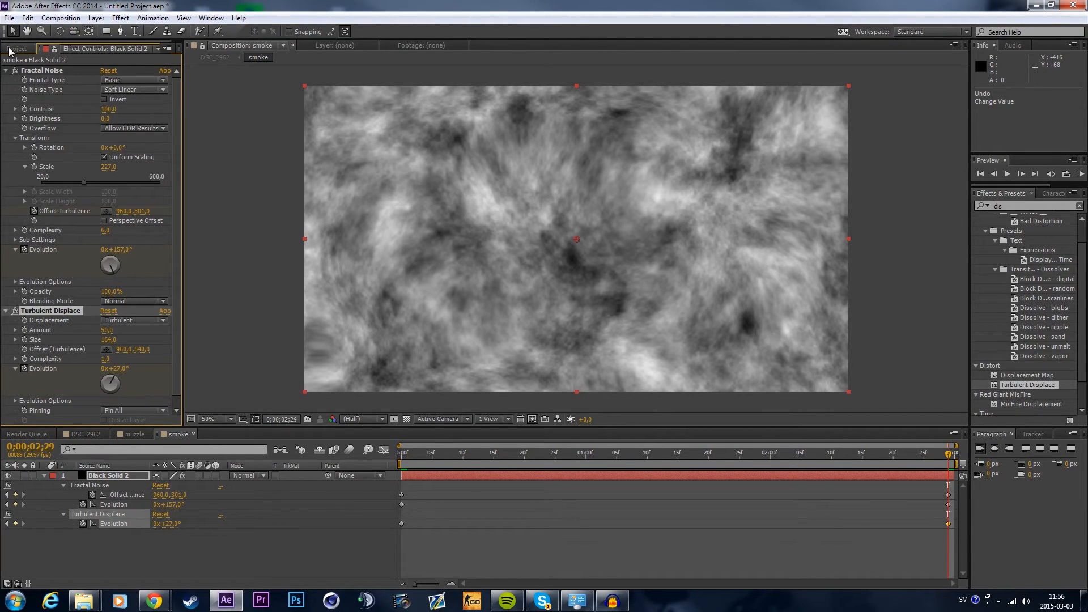
Step: Return to the DSC_2962 composition and preview the smoke from just before the shot, around 0;00;00;18
left_click(17, 49)
left_click(134, 434)
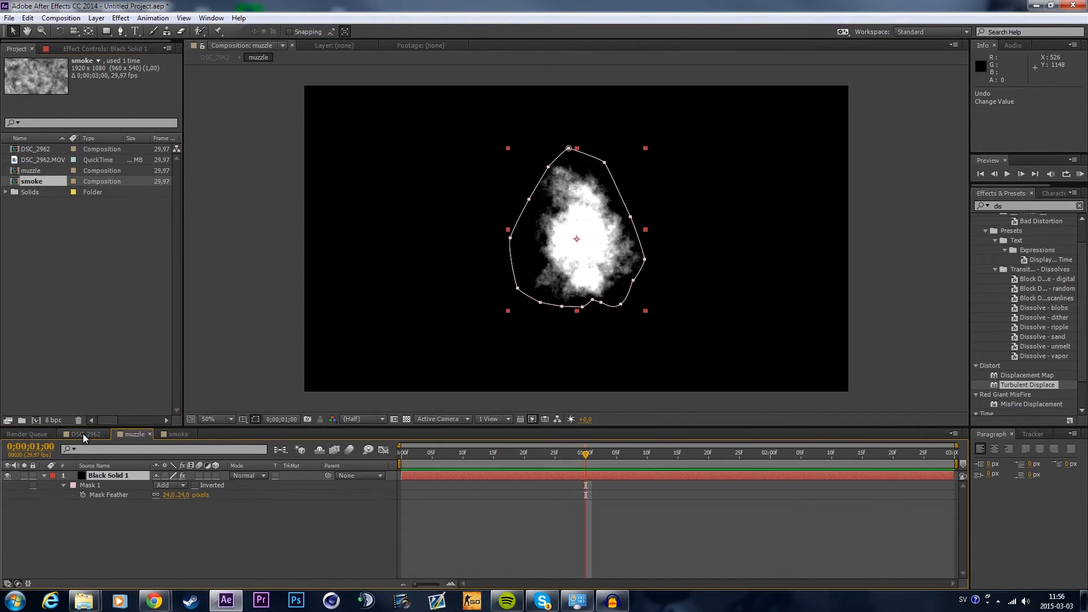
left_click(83, 433)
left_click(513, 454)
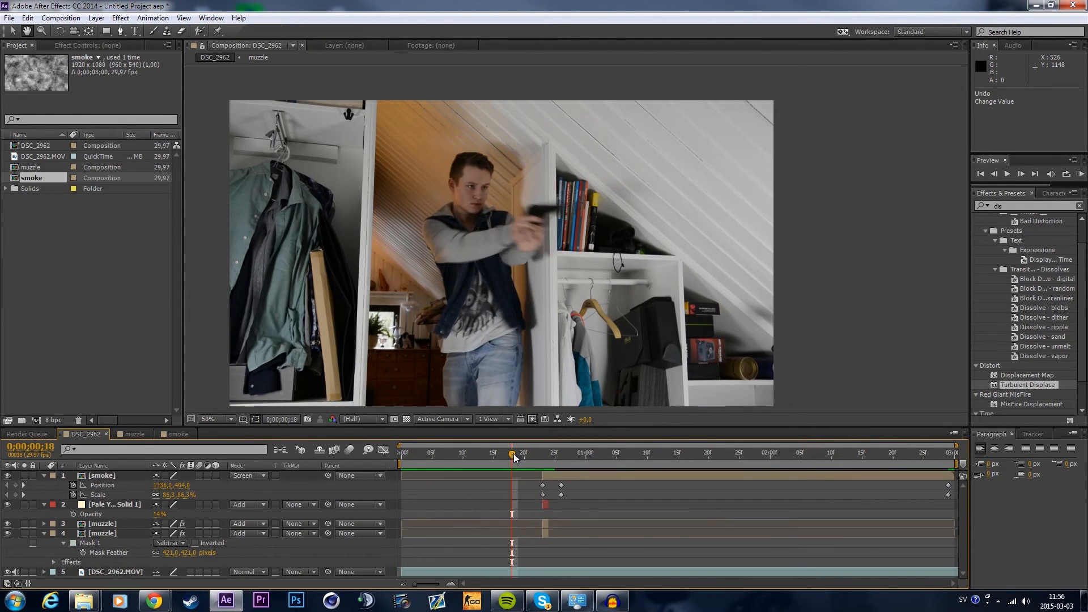
key("space")
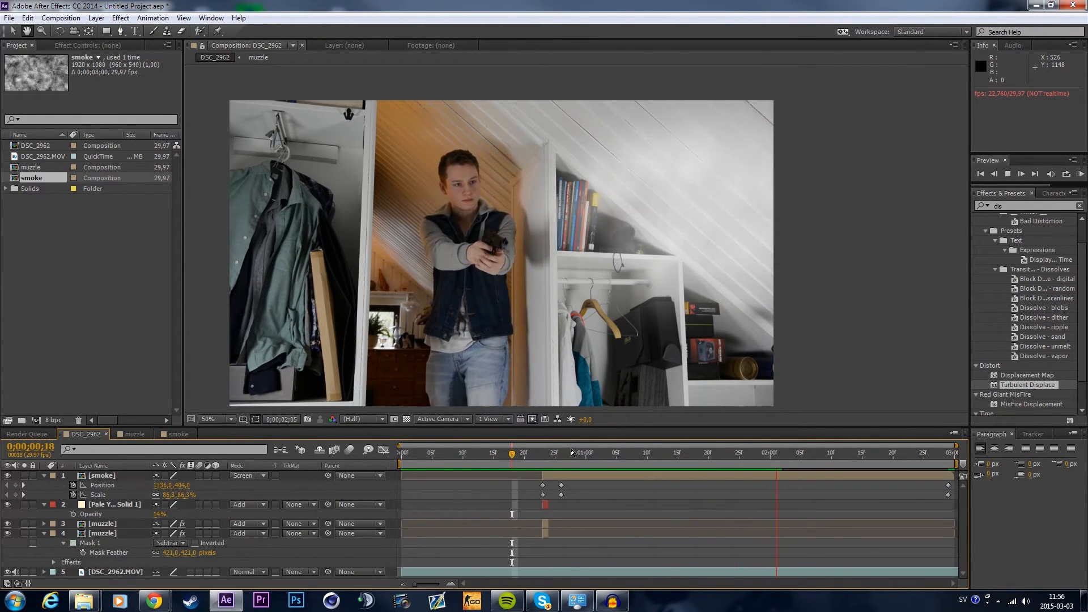
left_click(520, 453)
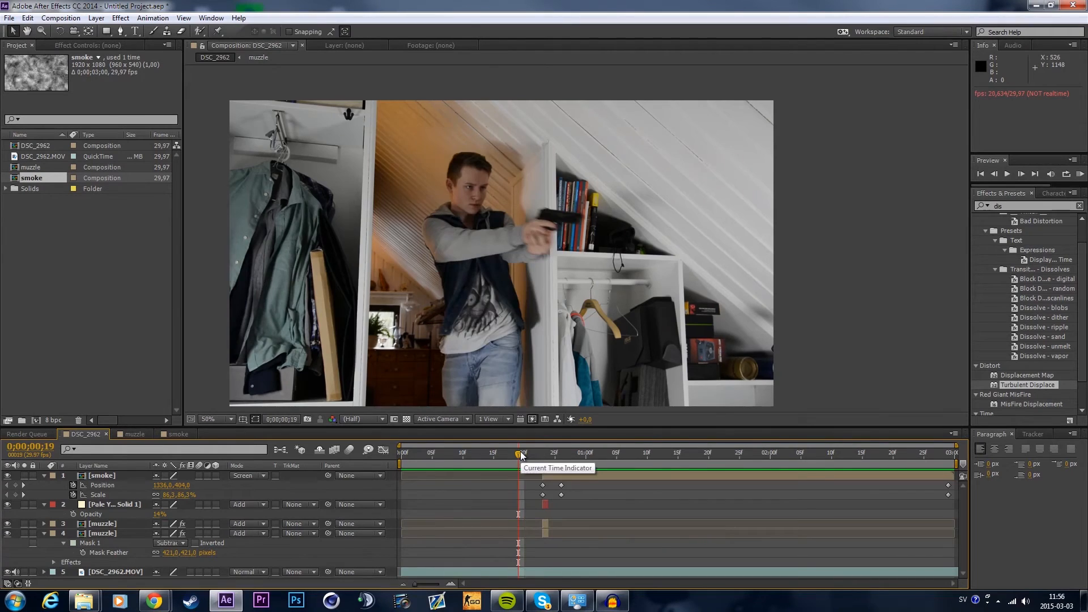
key("space")
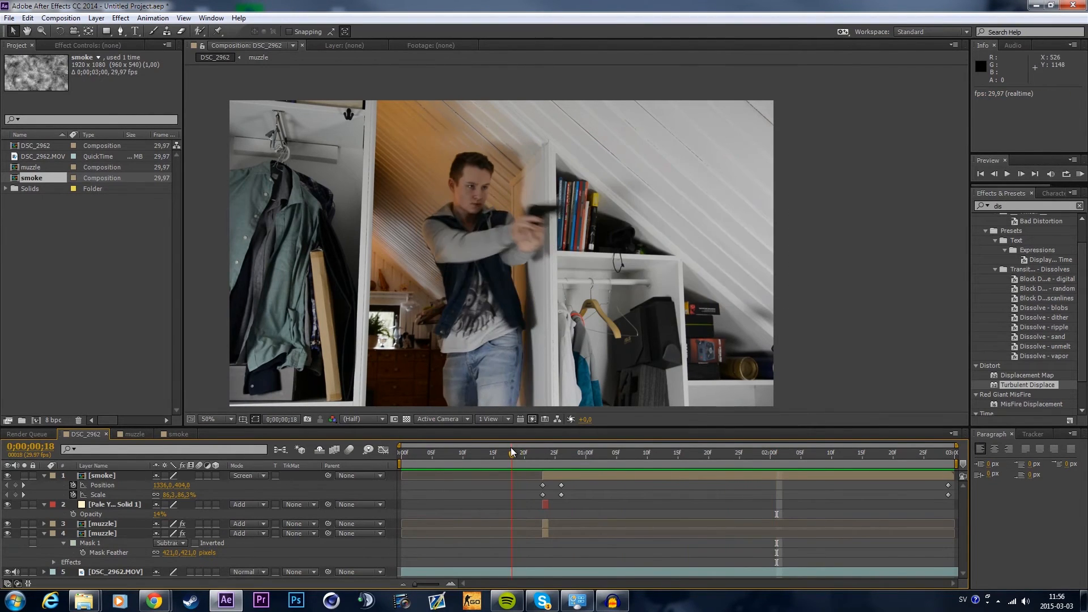
left_click(510, 452)
Step: Keyframe the smoke layer's Opacity from 100% at 0;00;00;23 to a fade-out at about 0;00;02;10, and preview the shot
left_click_drag(509, 449, 541, 468)
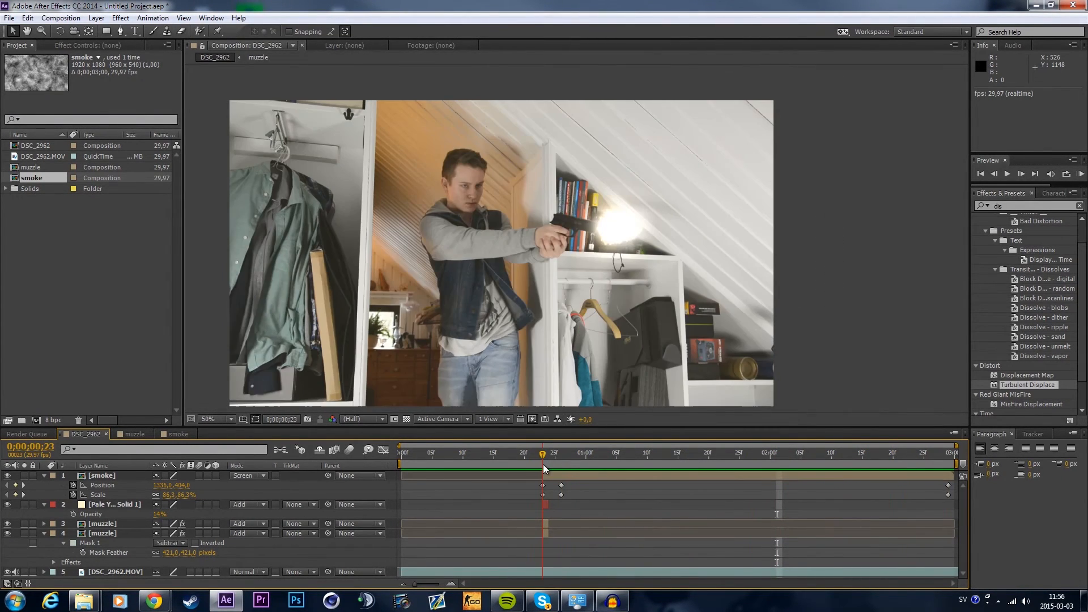
left_click(550, 474)
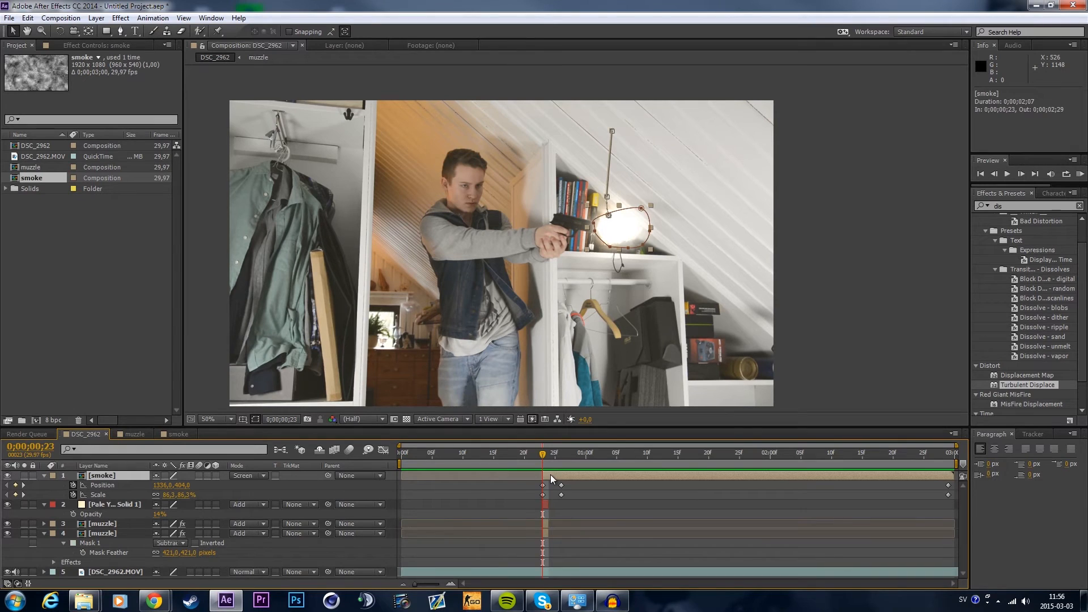
key("alt+shift+t")
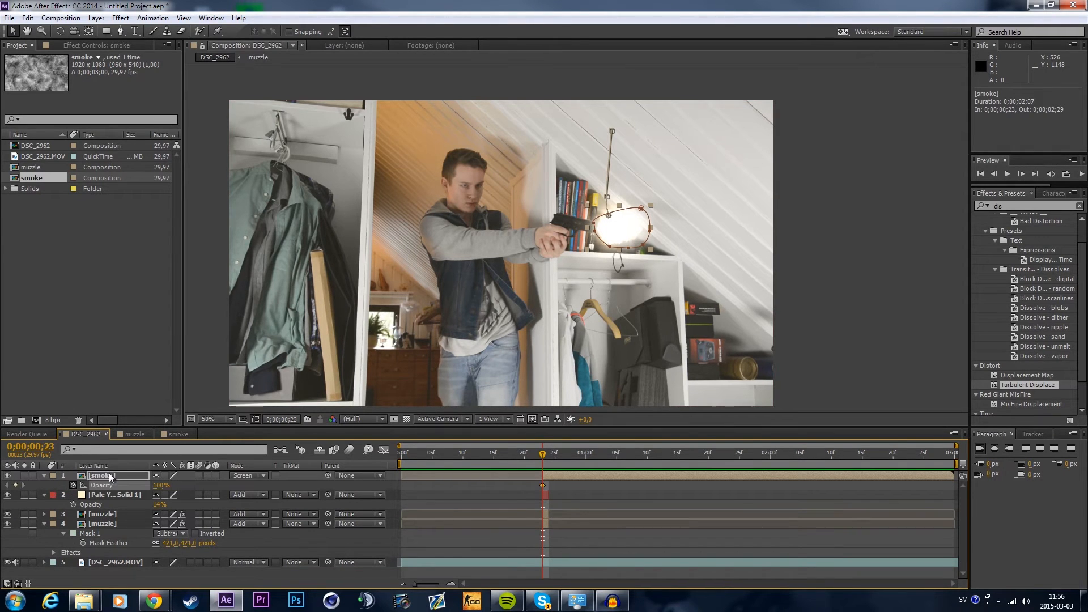
left_click_drag(543, 456, 823, 458)
left_click_drag(156, 485, 93, 481)
left_click_drag(648, 462, 555, 462)
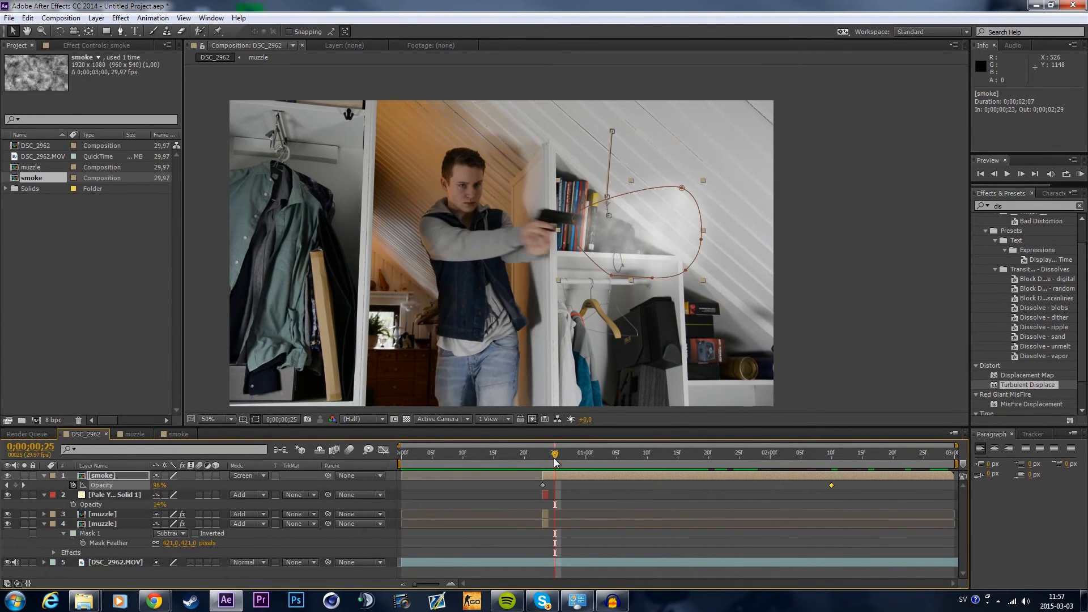
key("space")
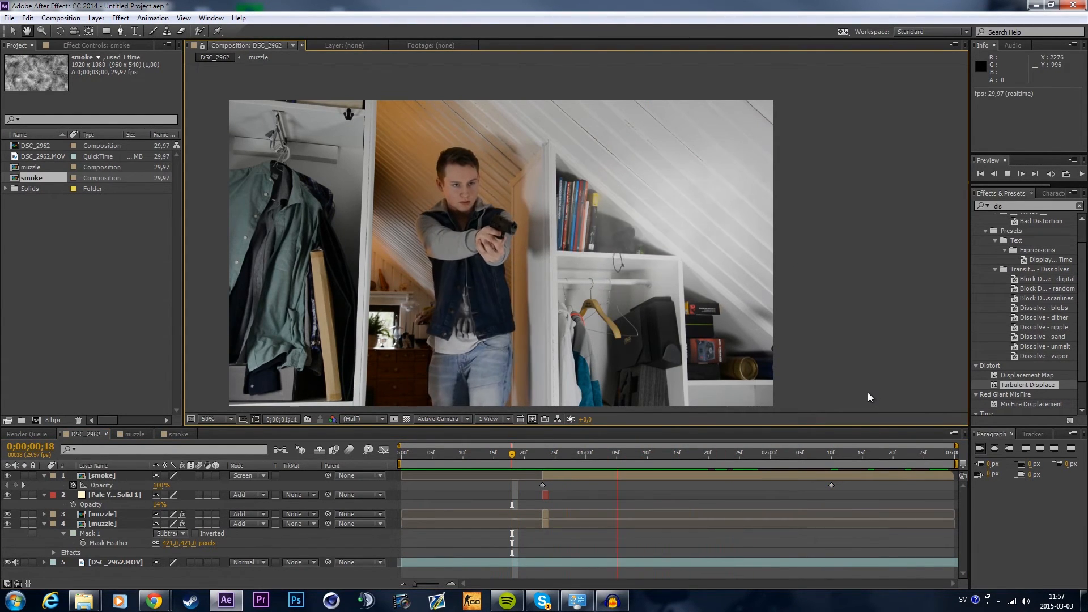
left_click(508, 457)
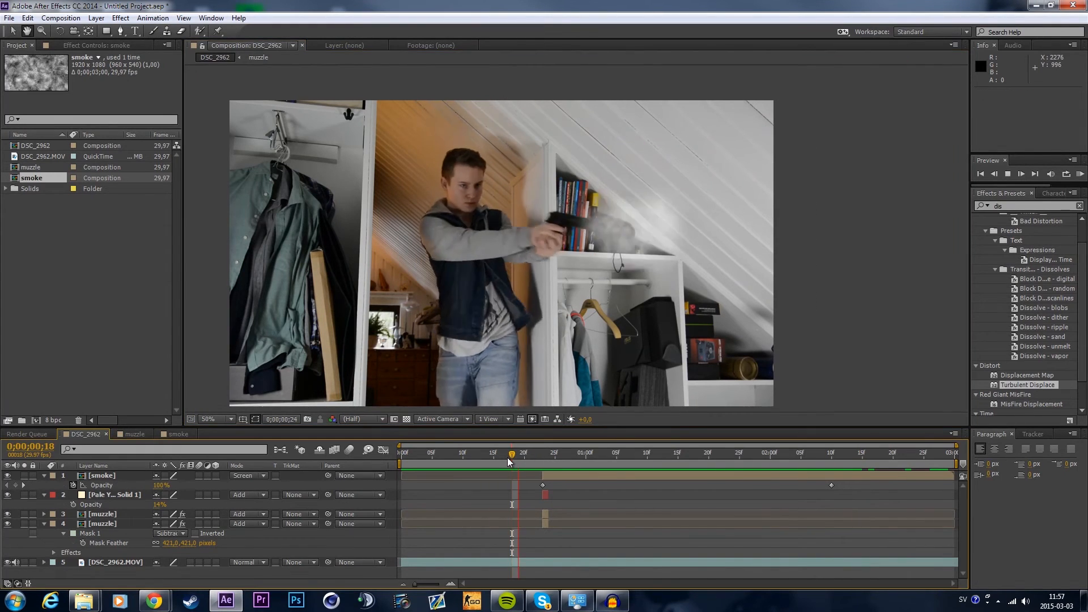
key("space")
Step: Duplicate the DSC_2962.MOV layer and trim the copy to the single flash frame at 0;00;00;23
mouse_move(551, 451)
left_mouse_down()
mouse_move(529, 460)
mouse_move(624, 460)
mouse_move(544, 460)
left_mouse_up()
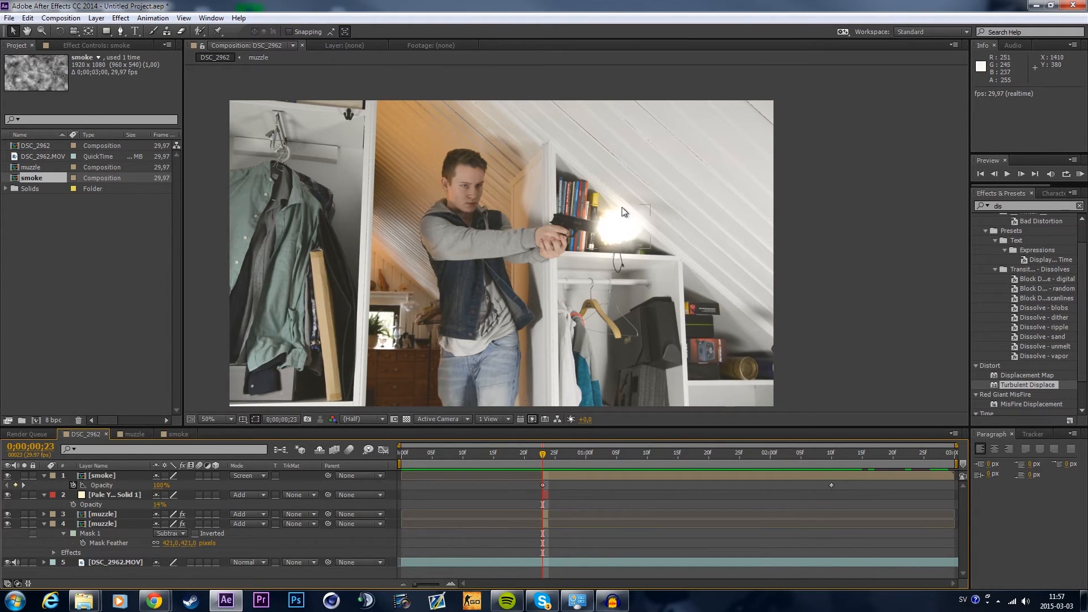
left_click(606, 237)
left_click(620, 246)
left_click(106, 562)
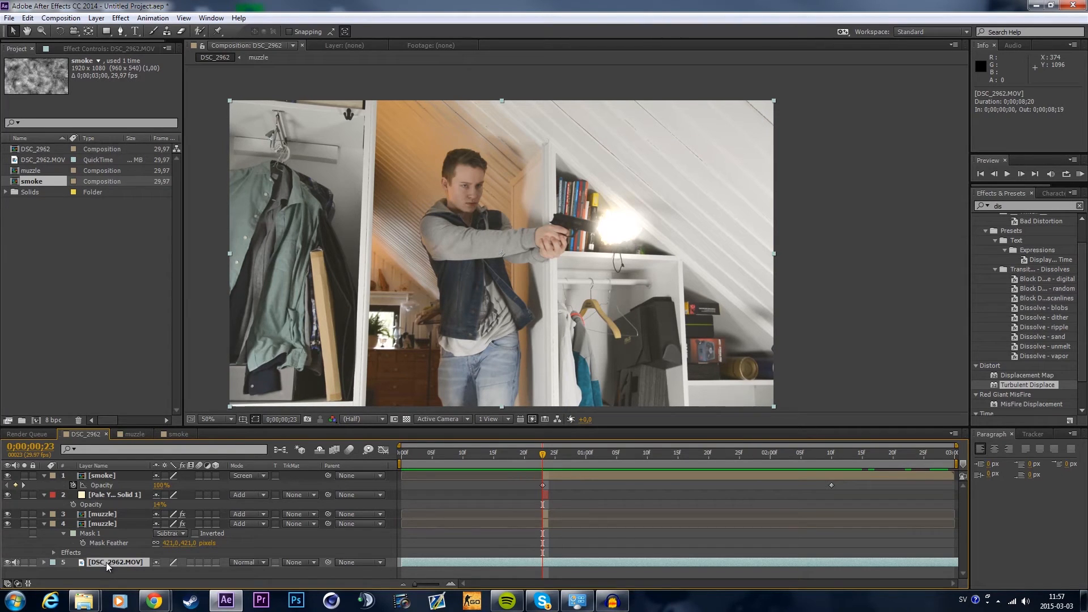
key("ctrl+d")
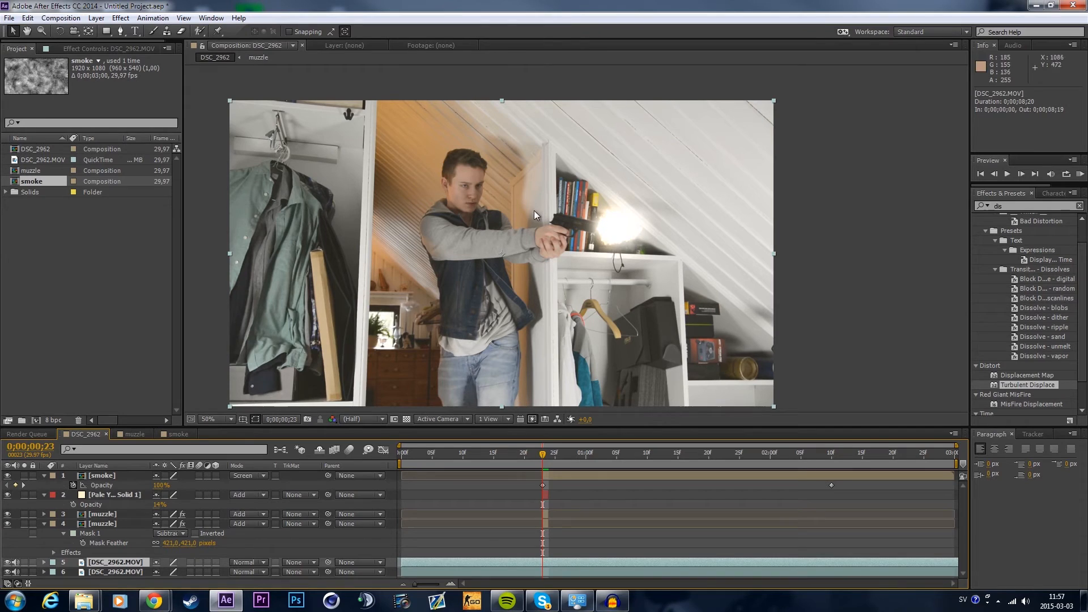
left_click_drag(401, 562, 543, 562)
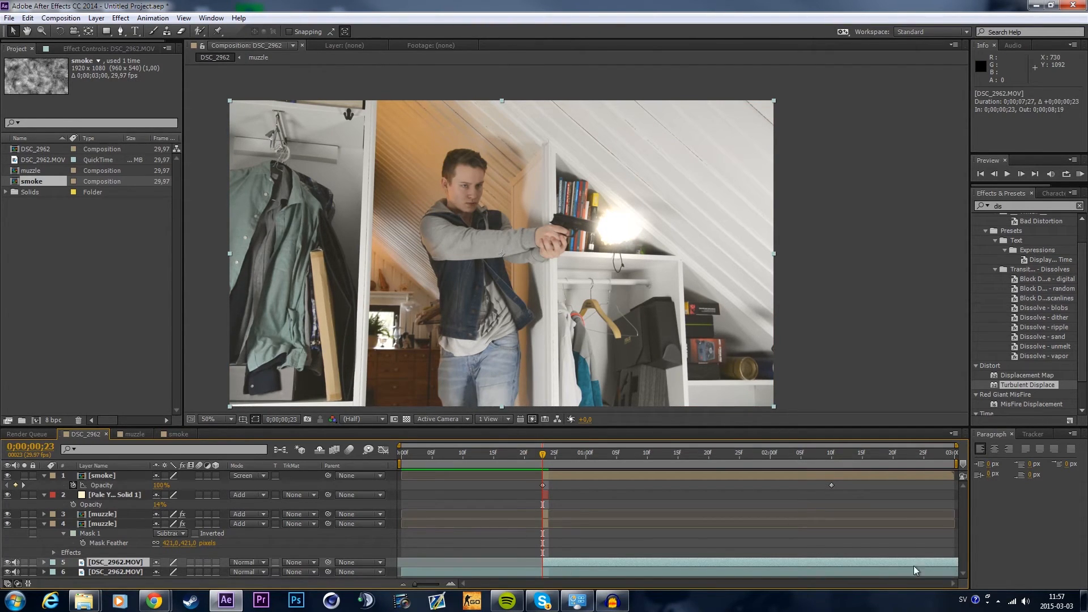
left_click_drag(549, 459, 552, 459)
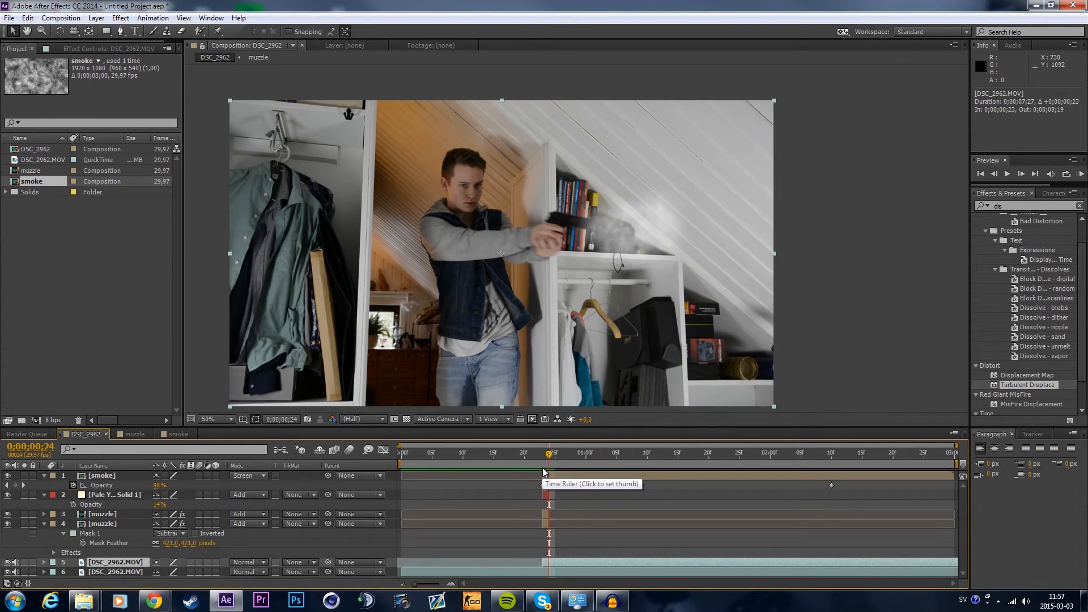
key("ctrl+shift+d")
key("Delete")
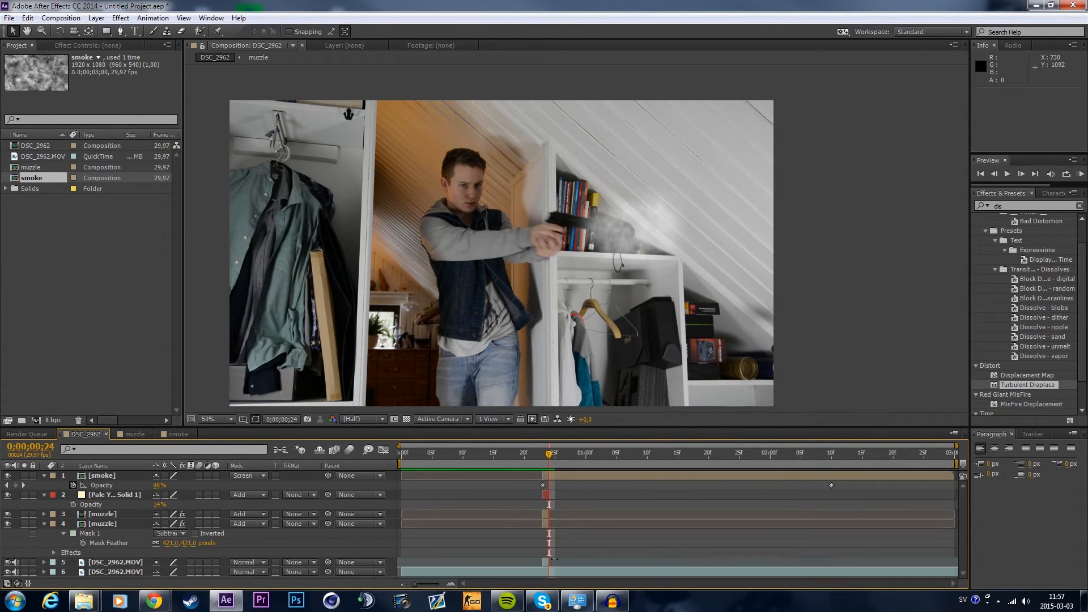
Step: Apply Levels to the one-frame footage copy with Output Black at -23,0 and Output White at 349,4
left_click_drag(549, 456, 543, 455)
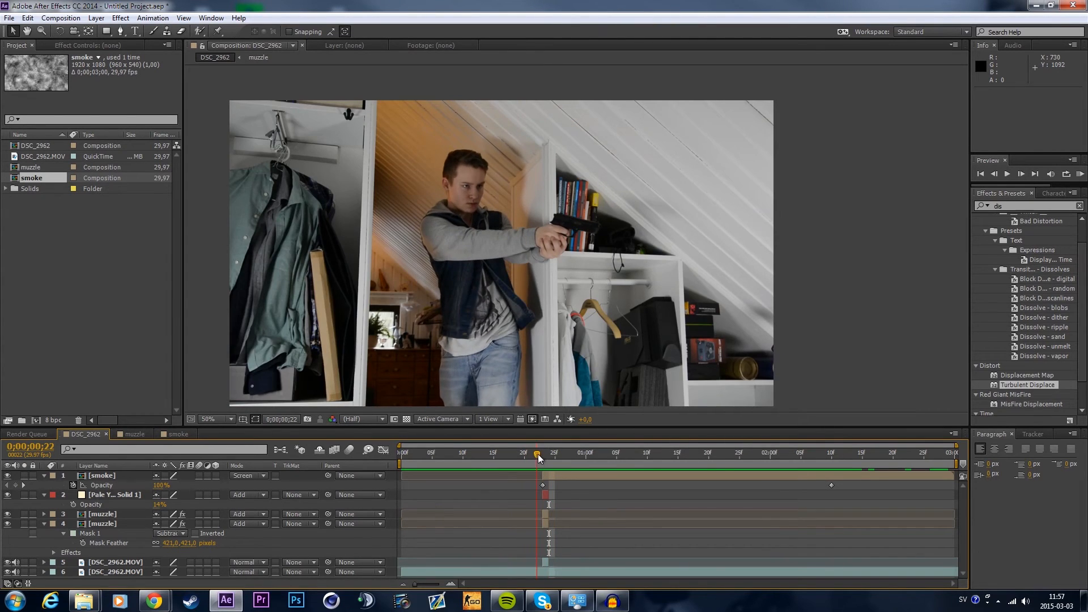
left_click(546, 560)
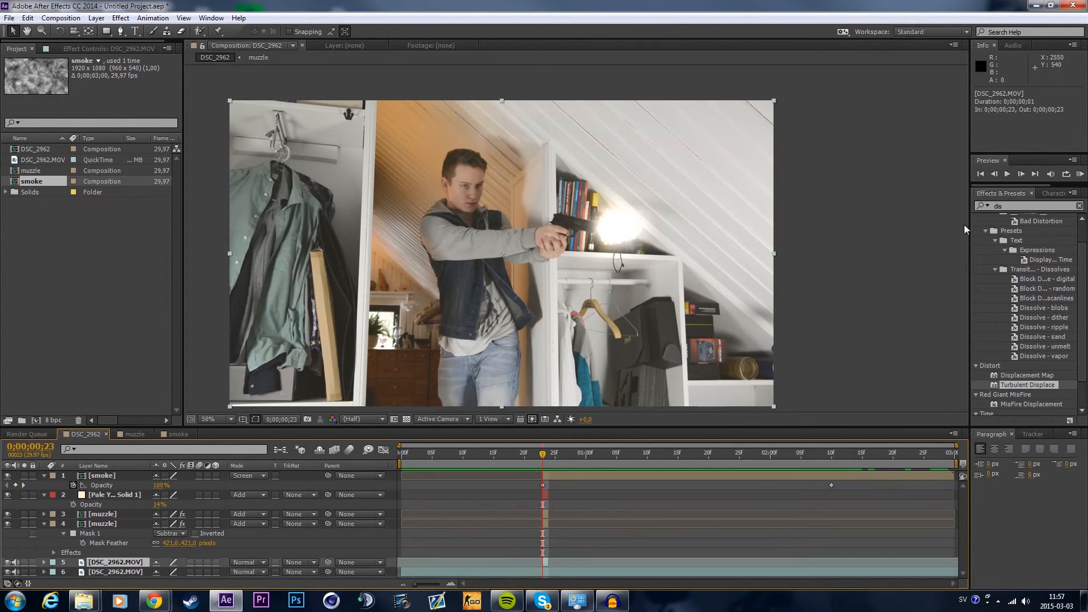
key("ctrl+5")
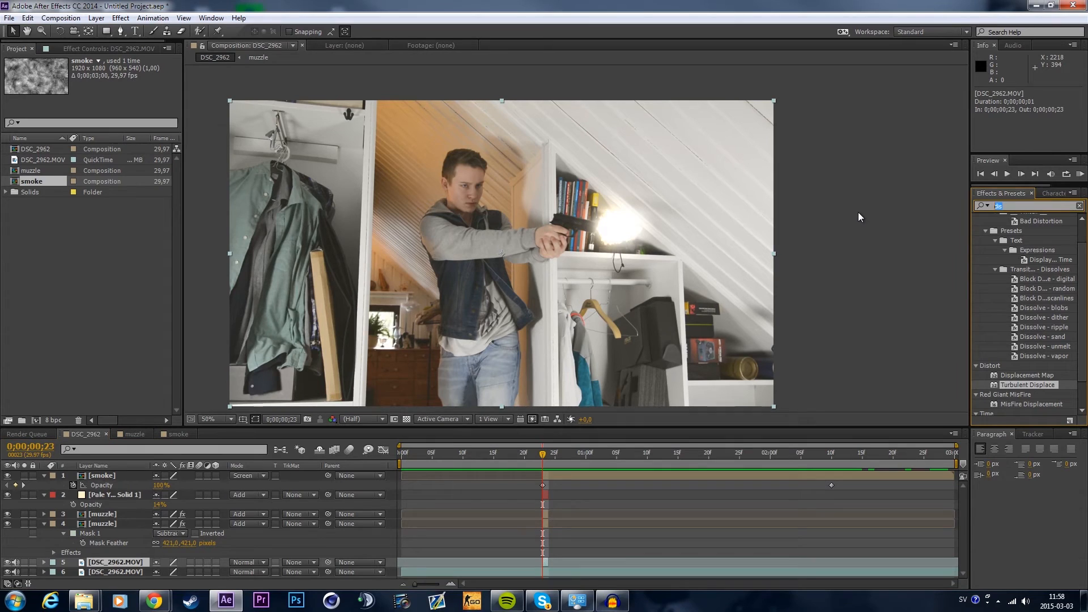
type("level")
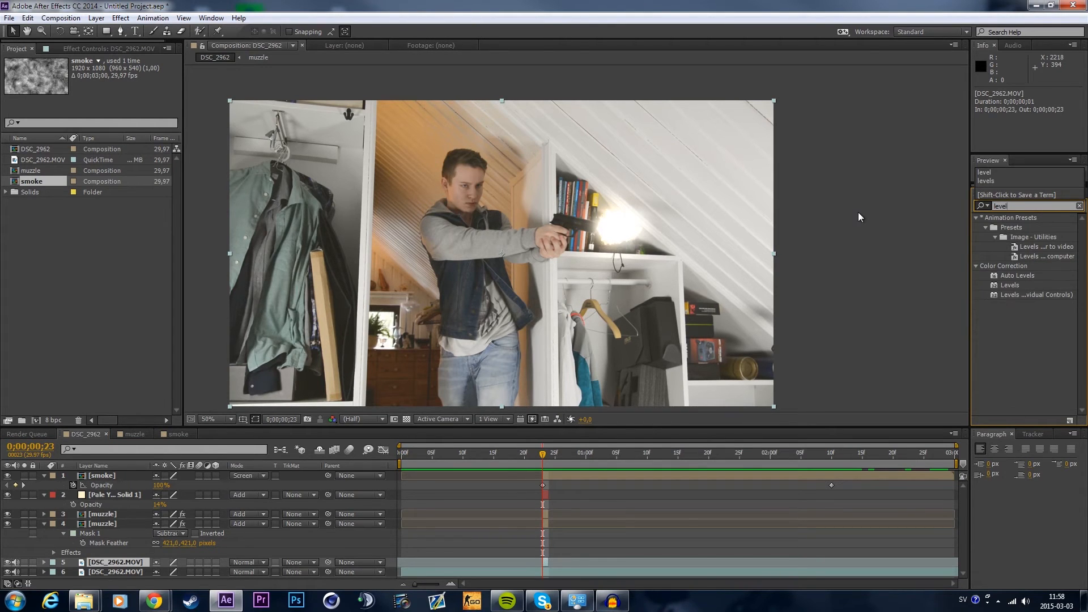
left_click_drag(1006, 288, 546, 560)
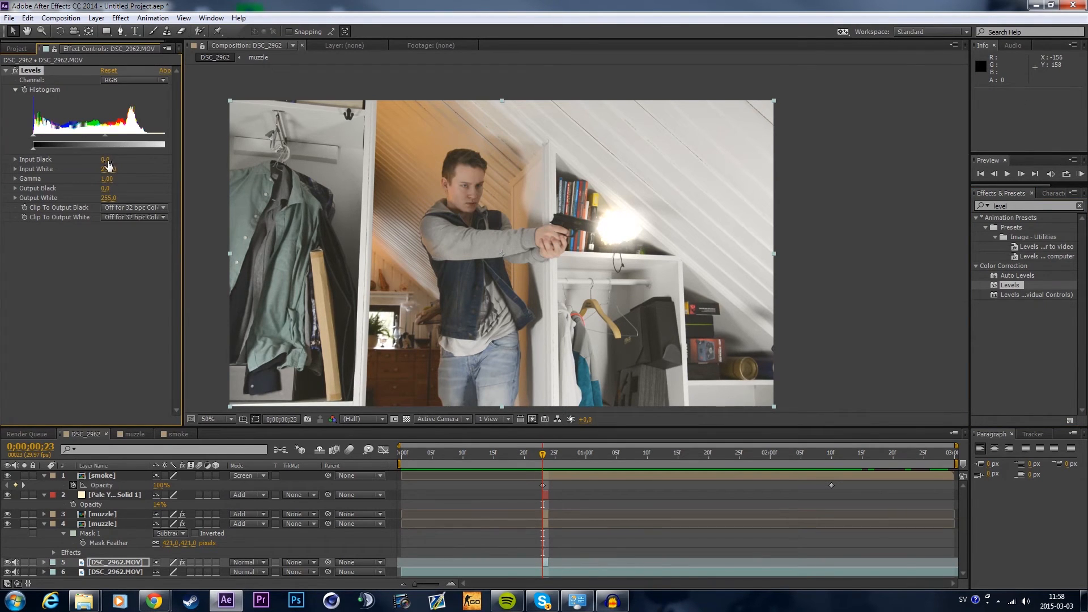
mouse_move(110, 201)
left_mouse_down()
mouse_move(138, 204)
mouse_move(91, 189)
mouse_move(100, 190)
left_mouse_up()
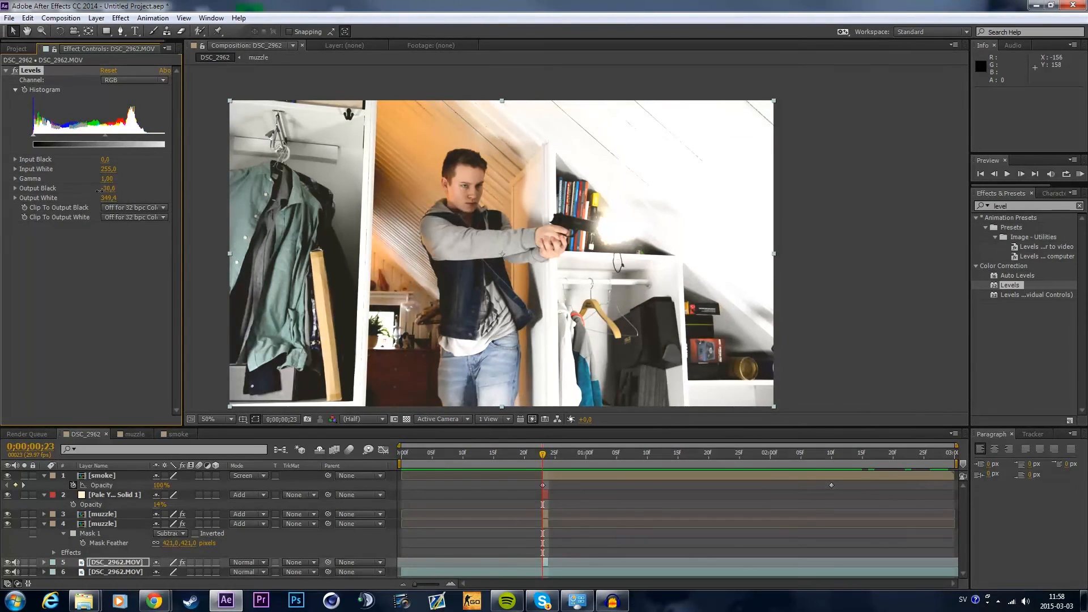
left_click_drag(112, 197, 110, 198)
Step: Compare the flash frame with its neighbouring frames and hide the pale yellow solid layer
left_click(548, 454)
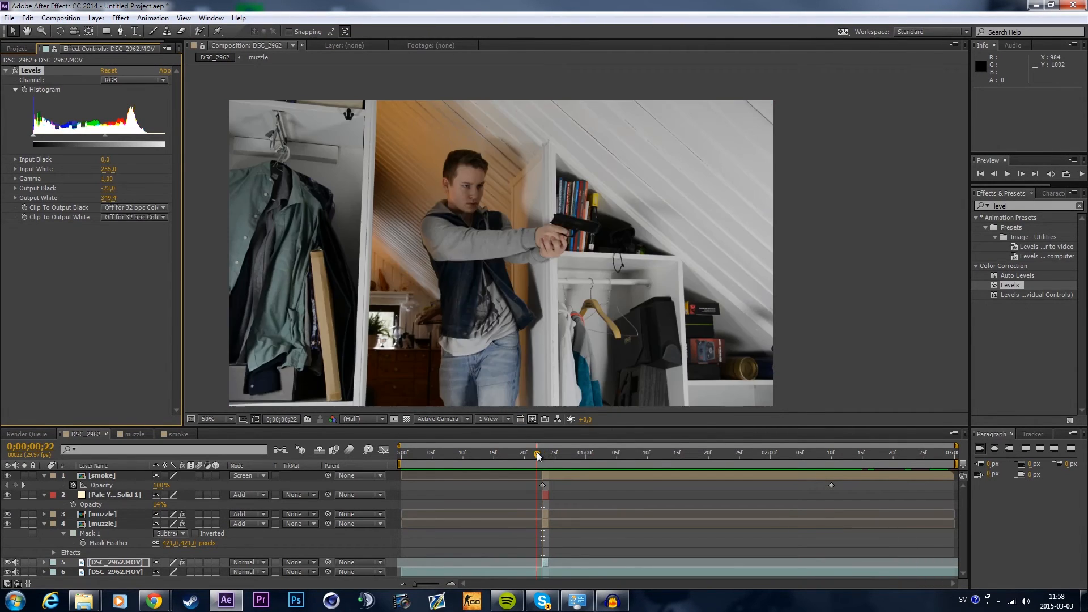
left_click_drag(554, 456, 543, 454)
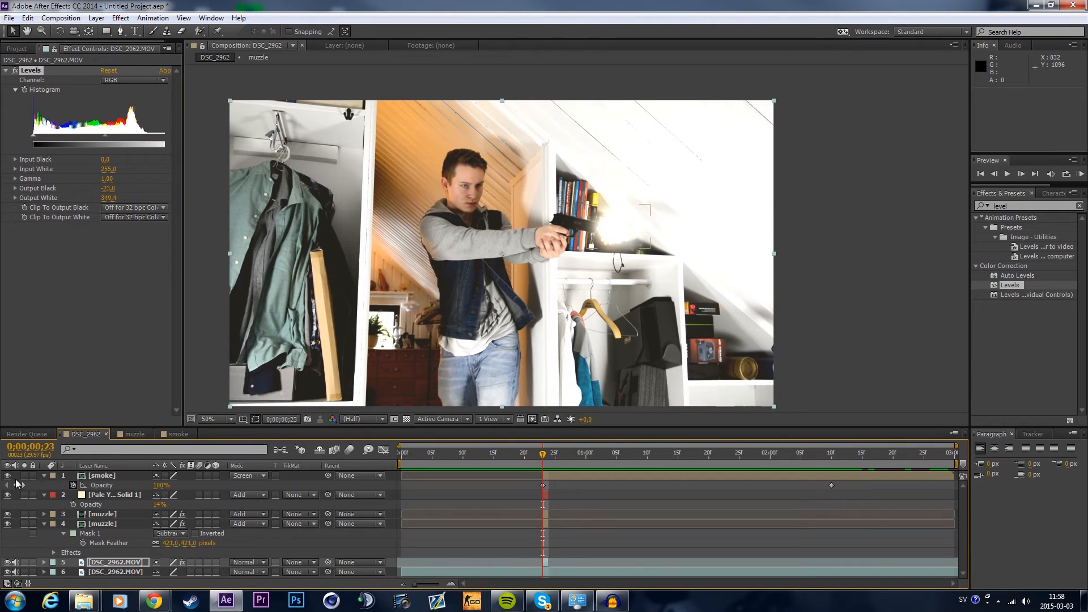
left_click(7, 494)
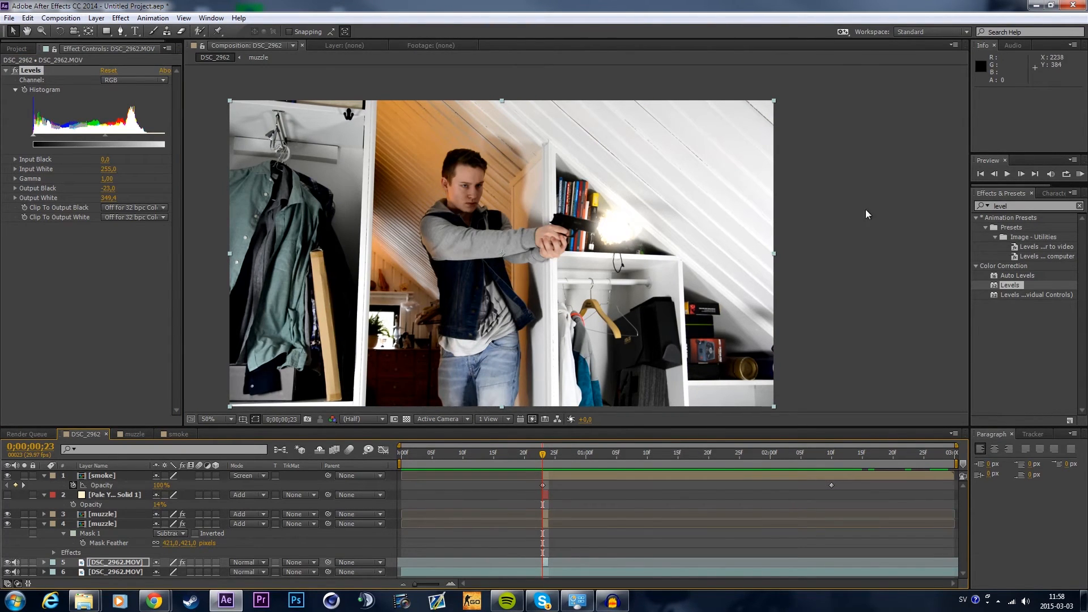
Step: Find the Hue/Saturation effect and apply it to the one-frame footage copy
left_click(1011, 205)
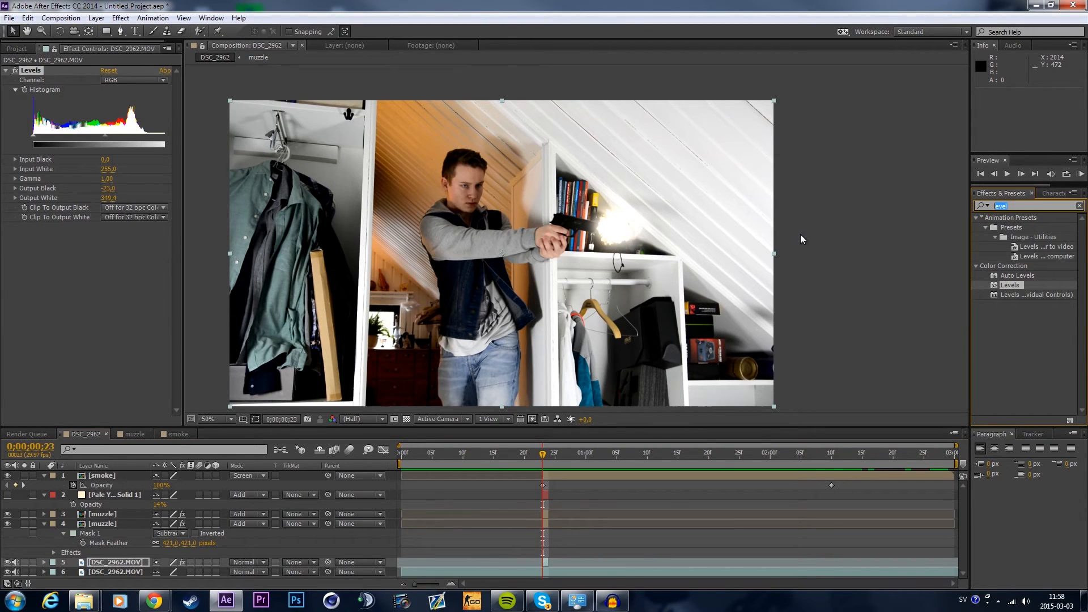
type("hjue")
key("BackSpace")
type("ue")
left_click_drag(1022, 278, 98, 563)
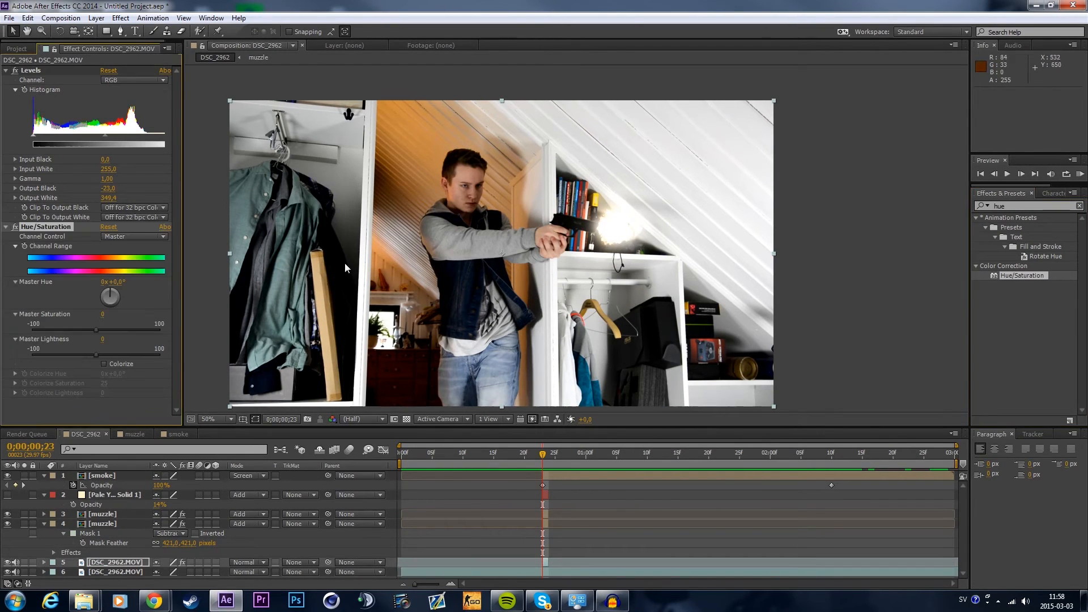
Step: Turn on Colorize with a Colorize Hue of 0x+30,0°, a Saturation of 19 and a Lightness of 11
left_click(104, 364)
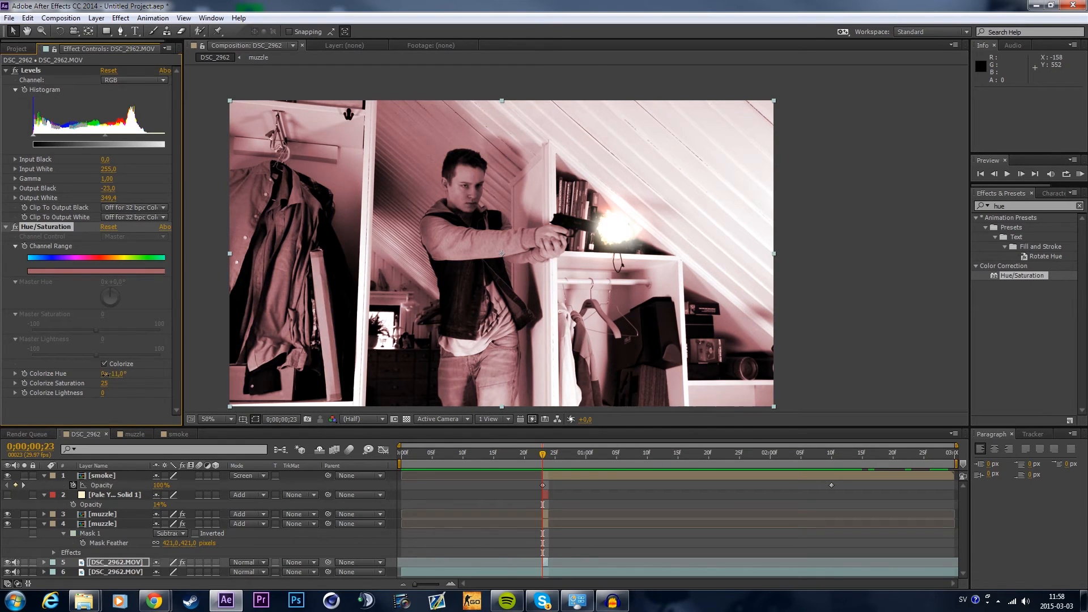
left_click_drag(122, 378, 137, 379)
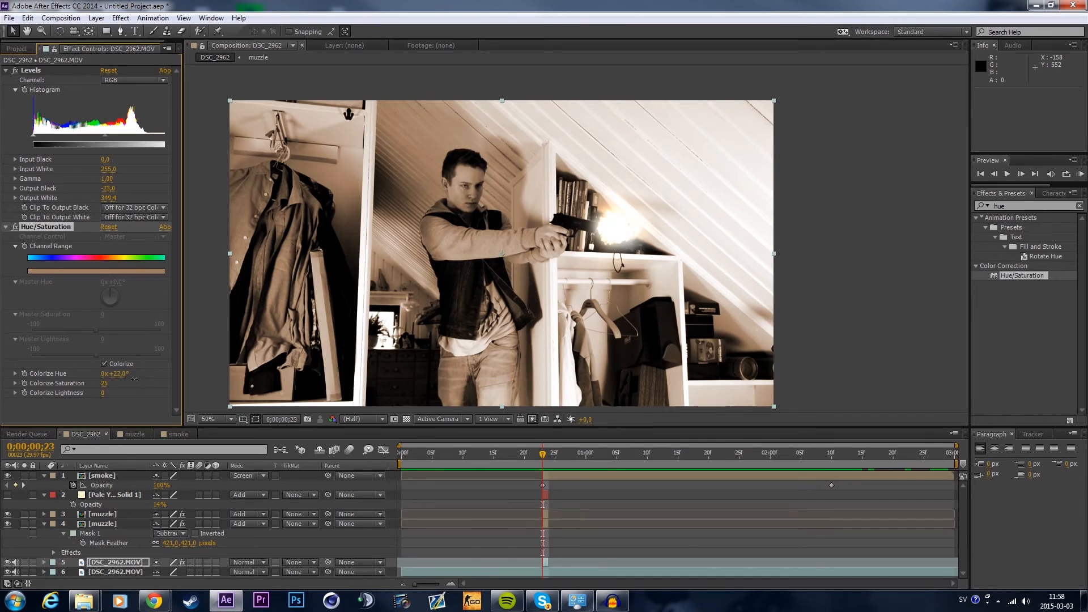
left_click_drag(127, 378, 137, 378)
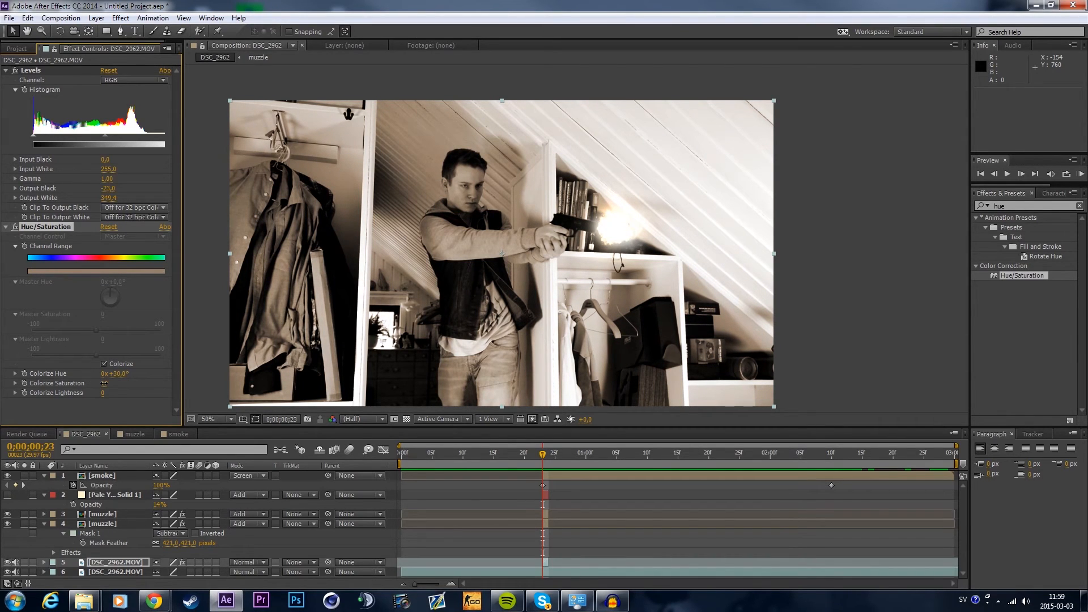
mouse_move(107, 392)
left_mouse_down()
mouse_move(116, 392)
mouse_move(106, 392)
left_mouse_up()
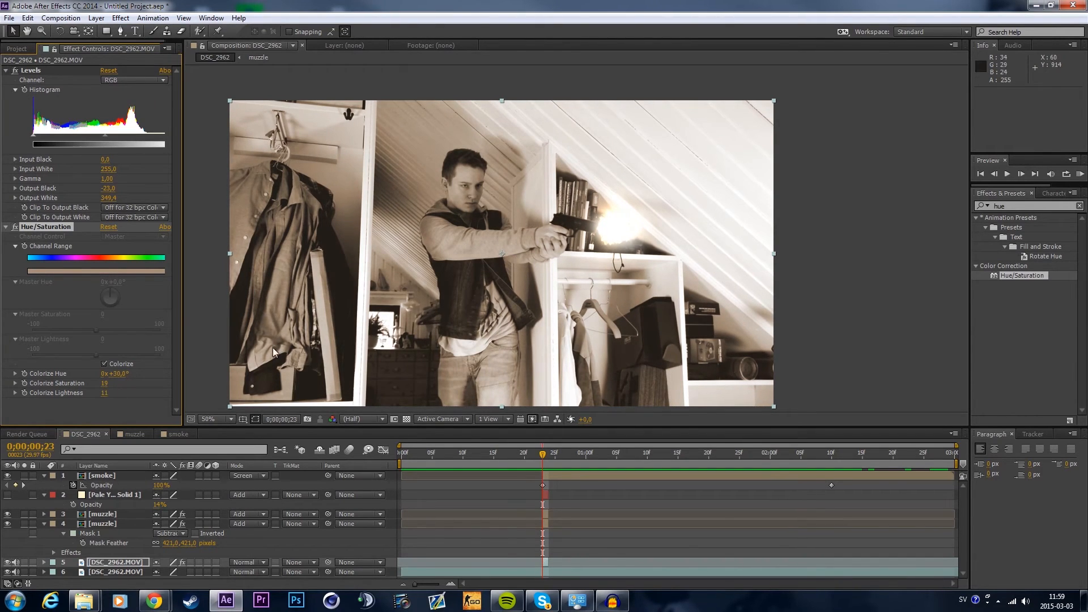
Step: Raise the Colorize Saturation of the one-frame footage copy's Hue/Saturation effect to 31
scroll(453, 146, "up", 1)
left_click_drag(470, 231, 497, 281)
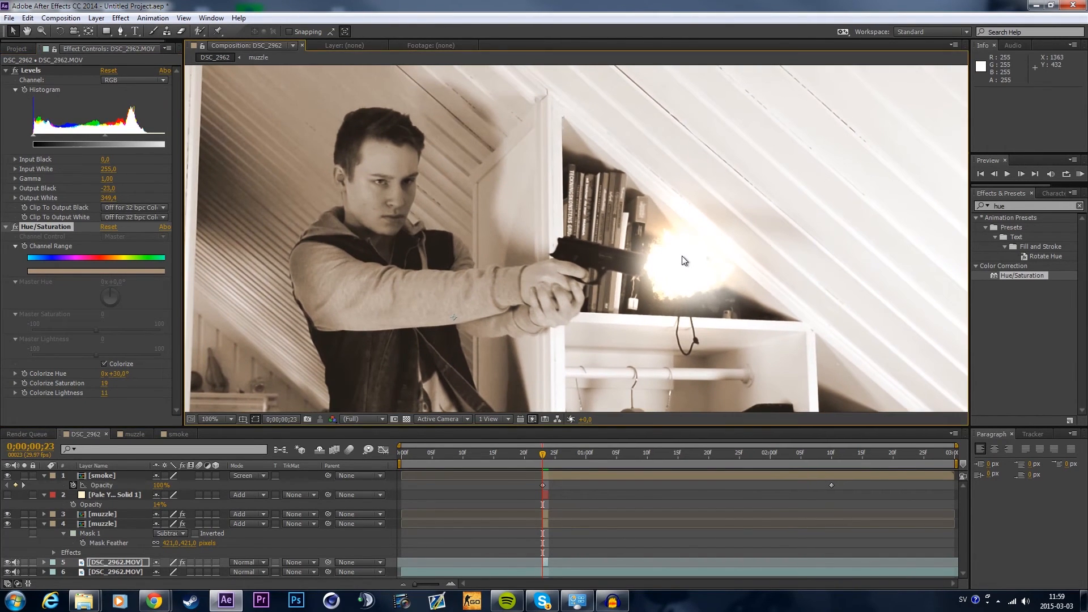
left_click_drag(112, 383, 111, 383)
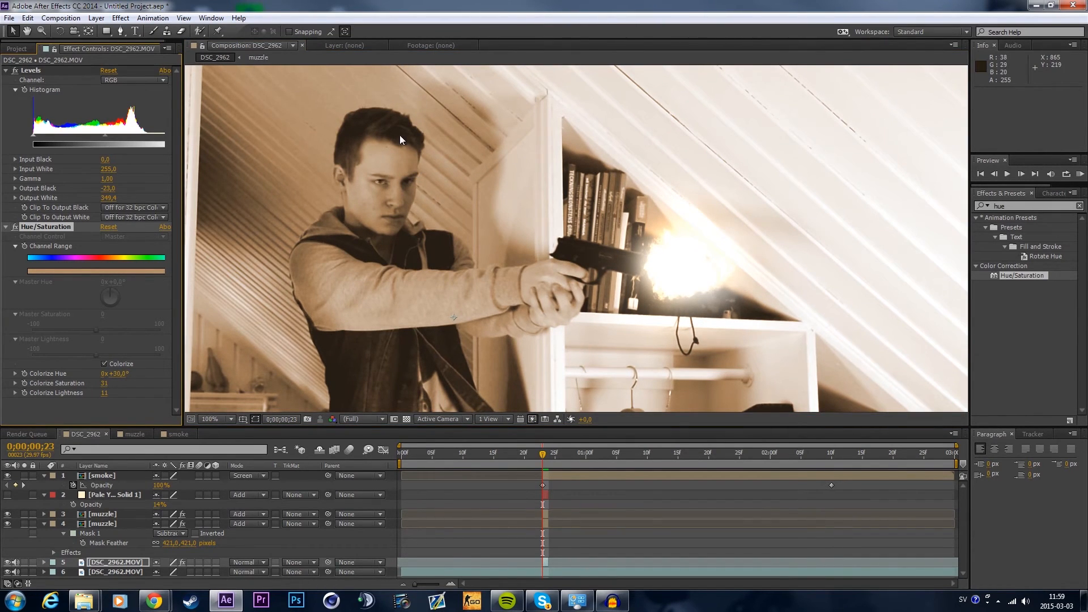
Step: Draw a closed Pen tool mask around the man's face on the one-frame footage copy
left_click(120, 31)
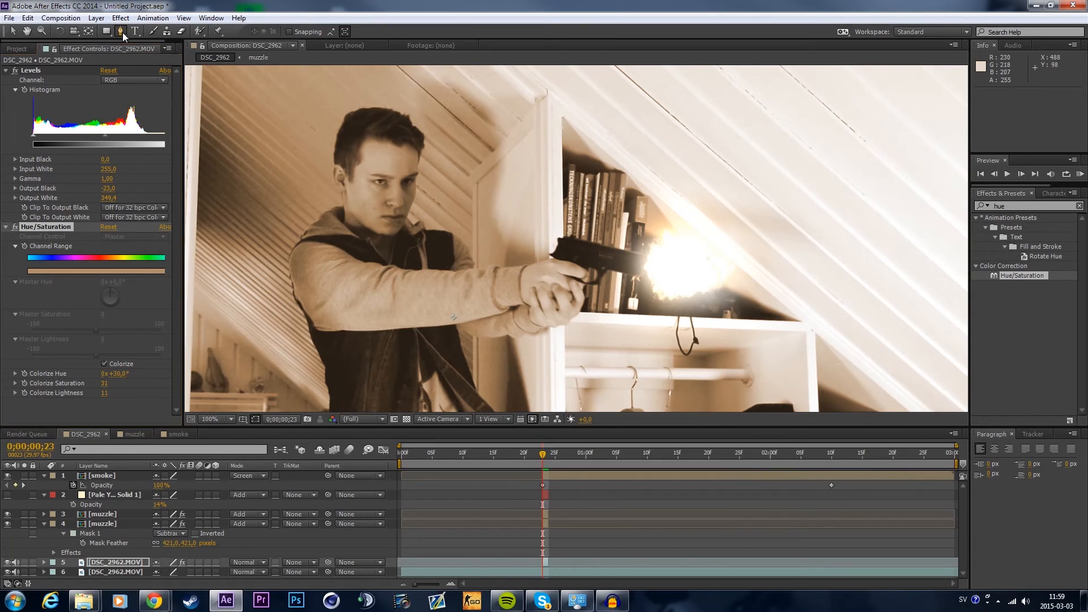
left_click(410, 146)
left_click(381, 144)
left_click(366, 164)
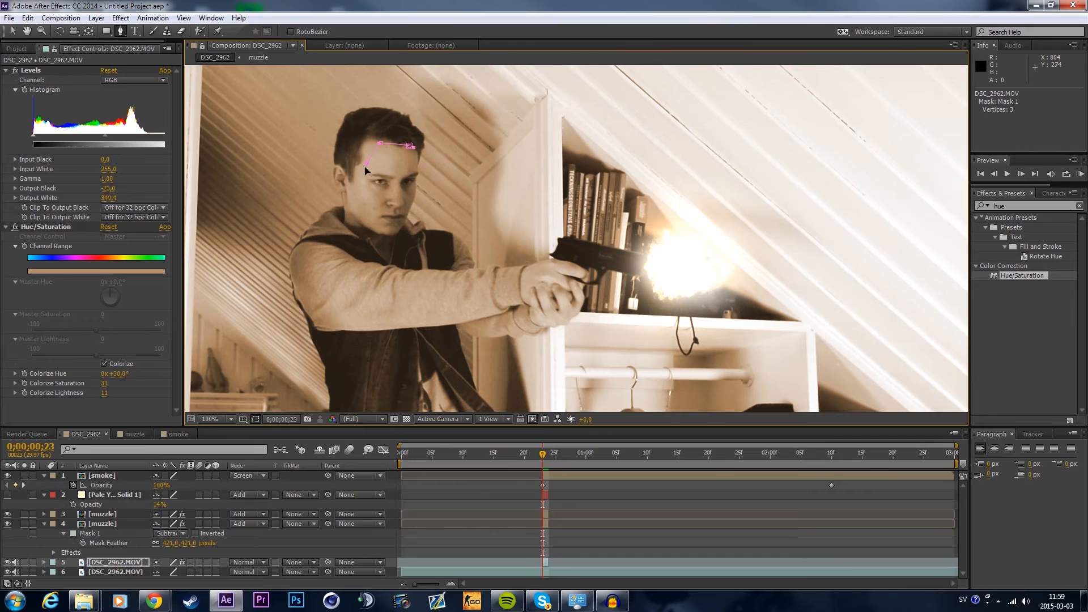
left_click(368, 211)
left_click(388, 236)
left_click(400, 231)
left_click(407, 213)
left_click(414, 195)
left_click(408, 146)
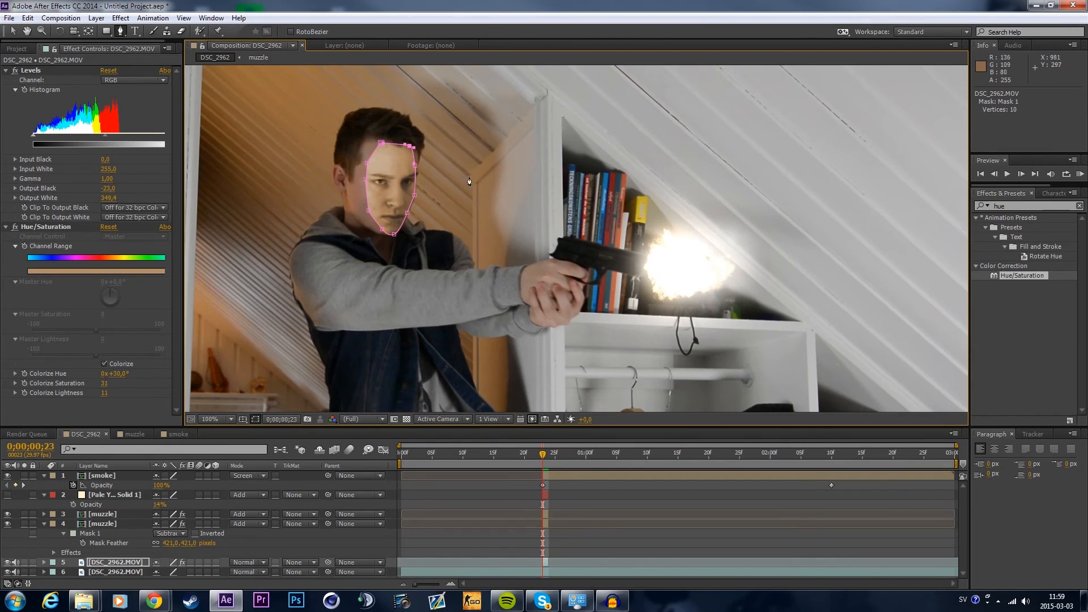
Step: Draw a second closed mask around the hands holding the pistol on the one-frame footage copy
left_click(584, 268)
left_click(567, 262)
left_click(547, 260)
left_click(568, 315)
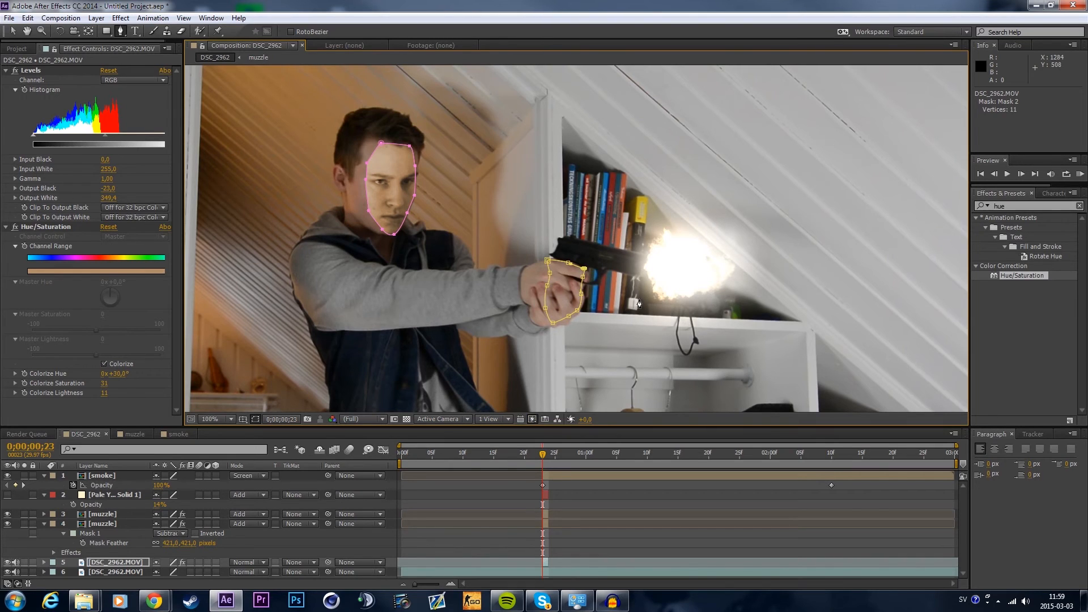
Step: Draw a third, rounded mask over the sloped white ceiling beside the muzzle flash
key("comma")
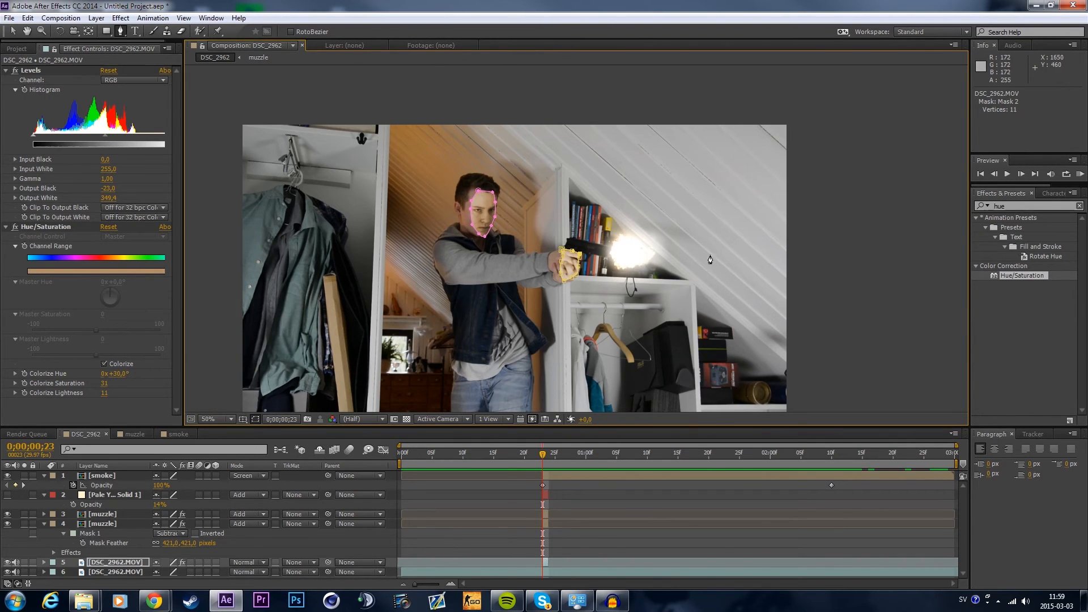
left_click_drag(696, 269, 736, 260)
left_click_drag(687, 181, 667, 176)
left_click(622, 205)
left_click_drag(650, 231, 660, 247)
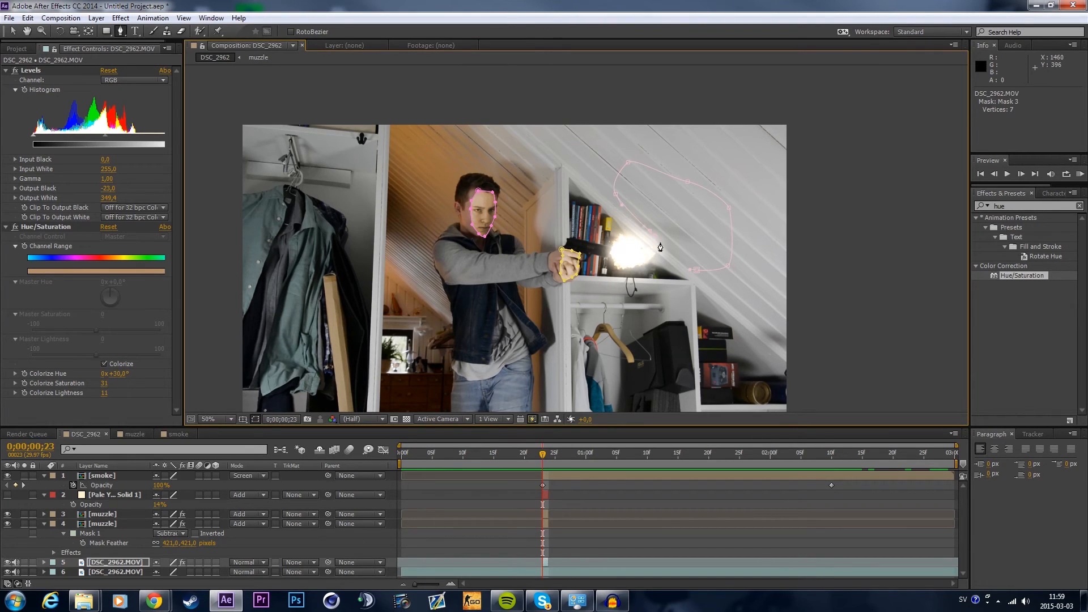
left_click(696, 272)
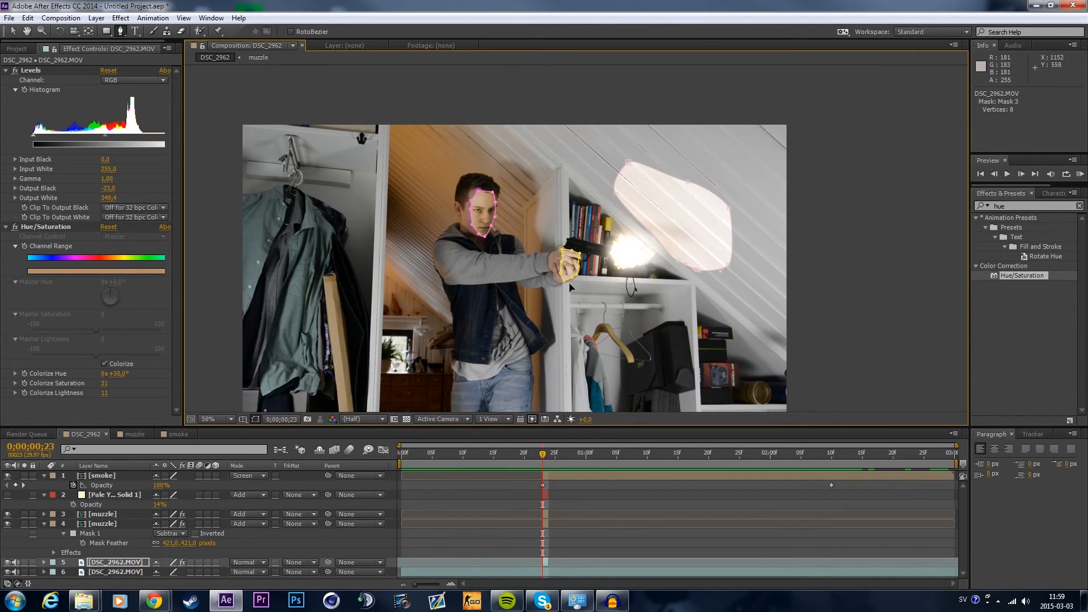
Step: Draw a fourth mask over the exposed shirt and the upper jeans on the side facing the flash
key("period")
key("period")
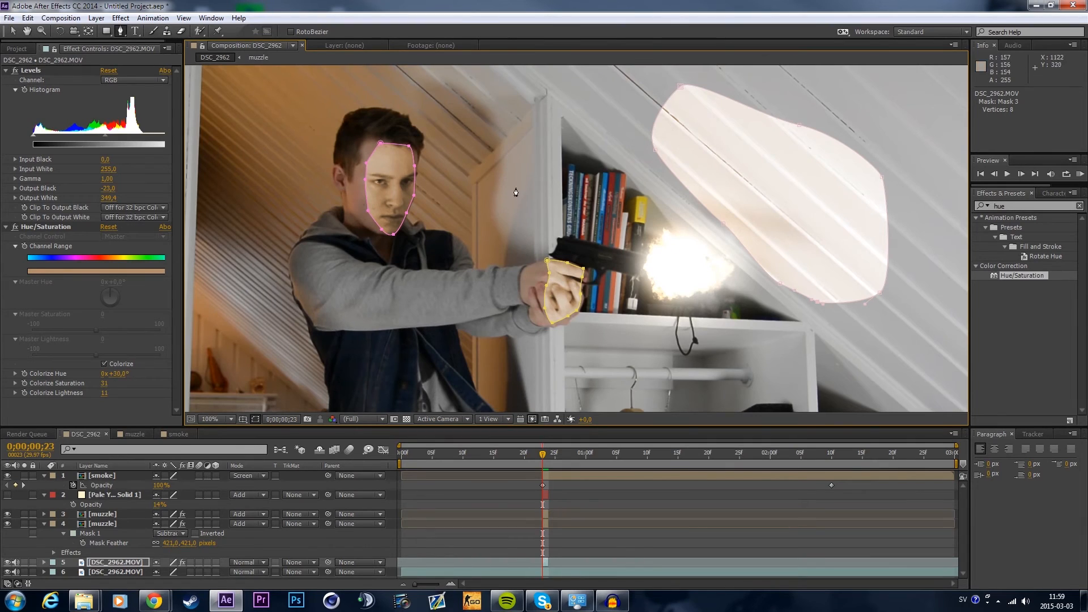
key("comma")
key("comma")
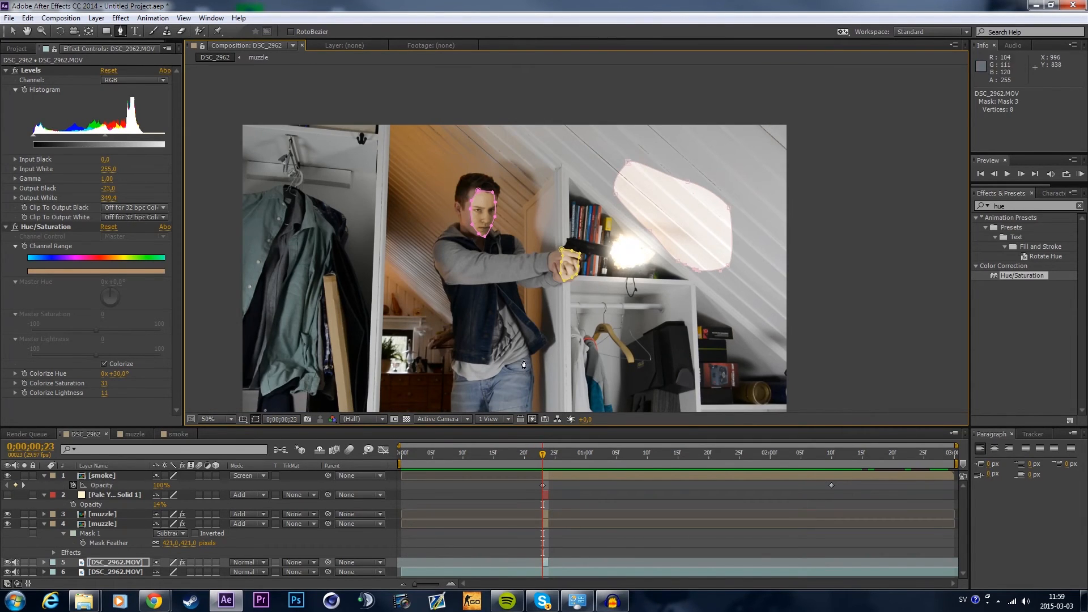
left_click(527, 357)
left_click_drag(523, 338, 512, 321)
left_click(512, 320)
left_click(501, 352)
left_click_drag(503, 374, 503, 379)
left_click_drag(506, 392, 508, 397)
left_click(531, 402)
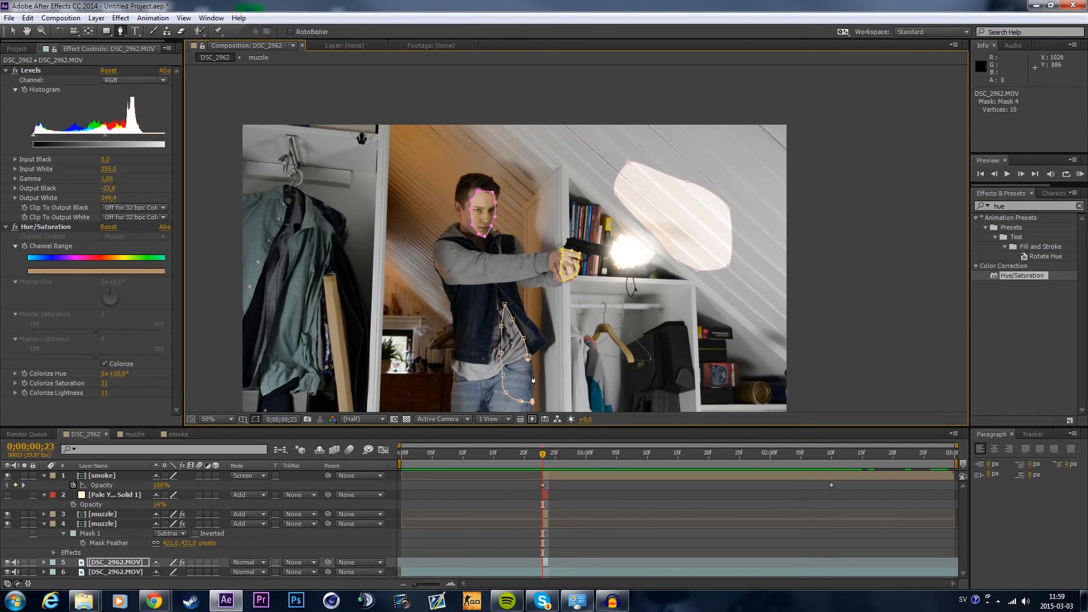
left_click_drag(528, 357, 528, 361)
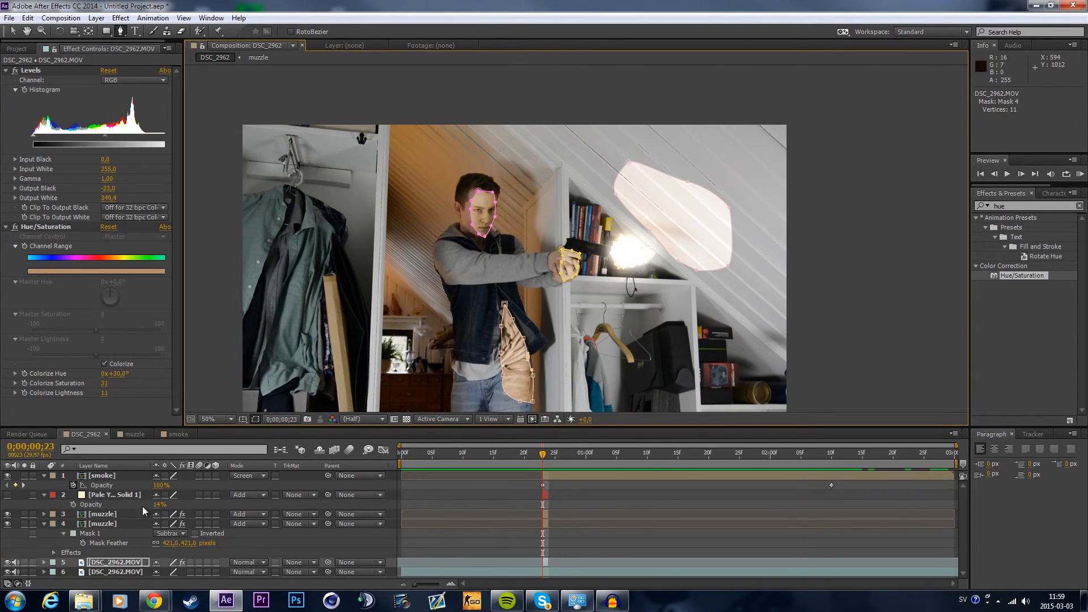
Step: Feather the face mask by 31 pixels and the hand mask by 28 pixels on the one-frame footage copy
left_click(109, 563)
key("f")
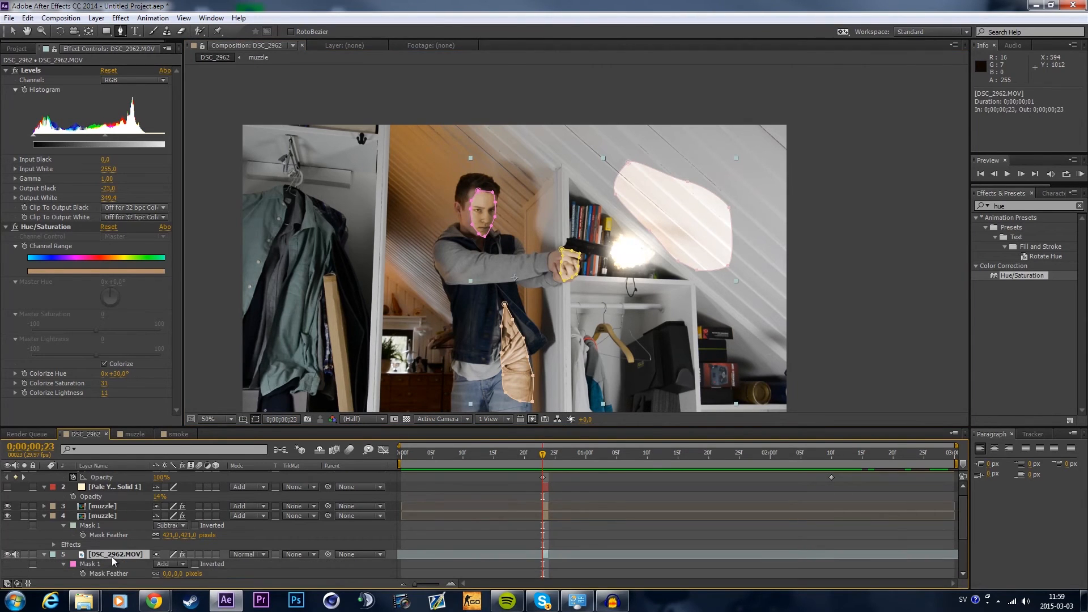
left_click_drag(185, 509, 203, 509)
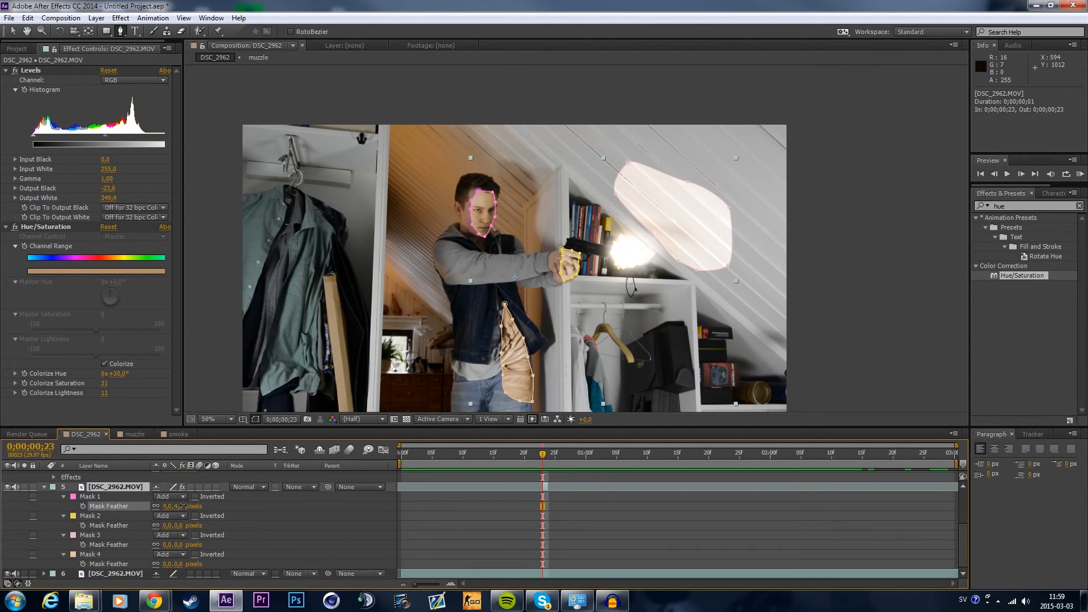
scroll(464, 237, "up", 2)
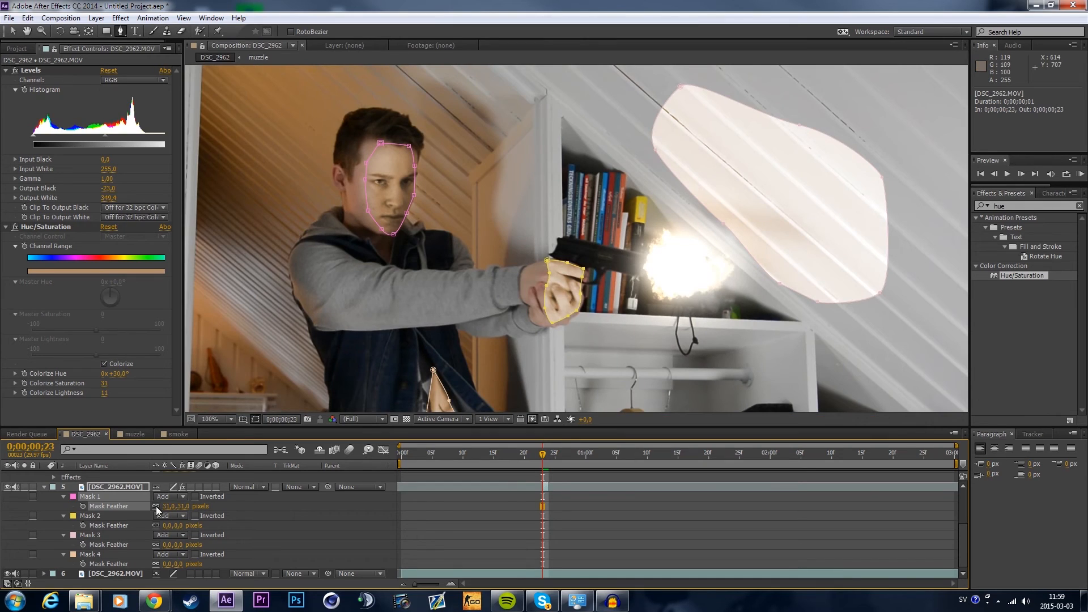
left_click_drag(177, 525, 194, 525)
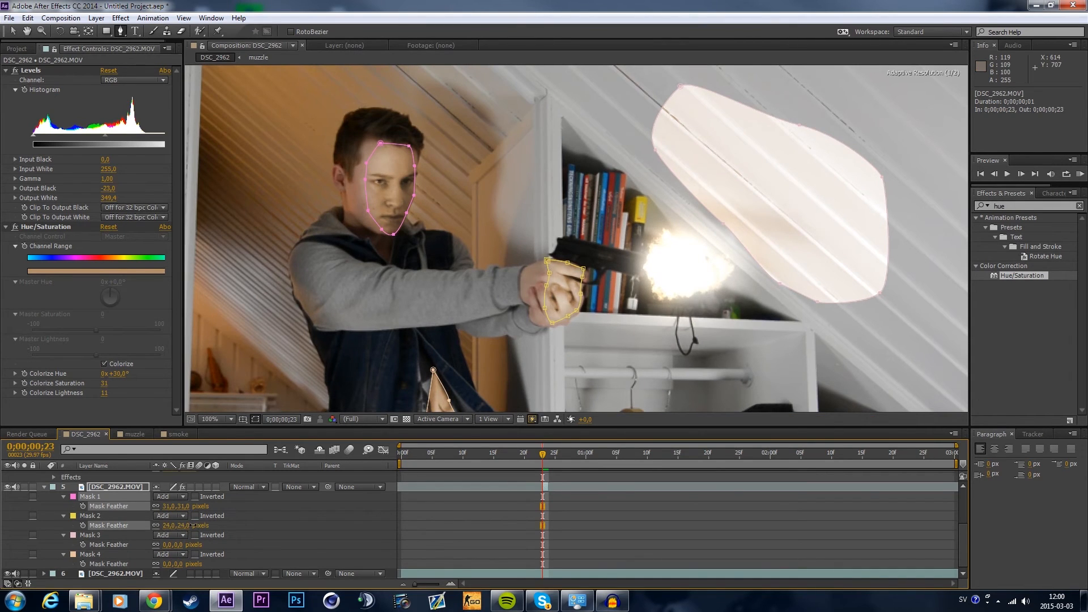
Step: Feather the ceiling mask by 94 pixels and the shirt mask by 46 pixels, then deselect the layer
left_click_drag(172, 544, 234, 546)
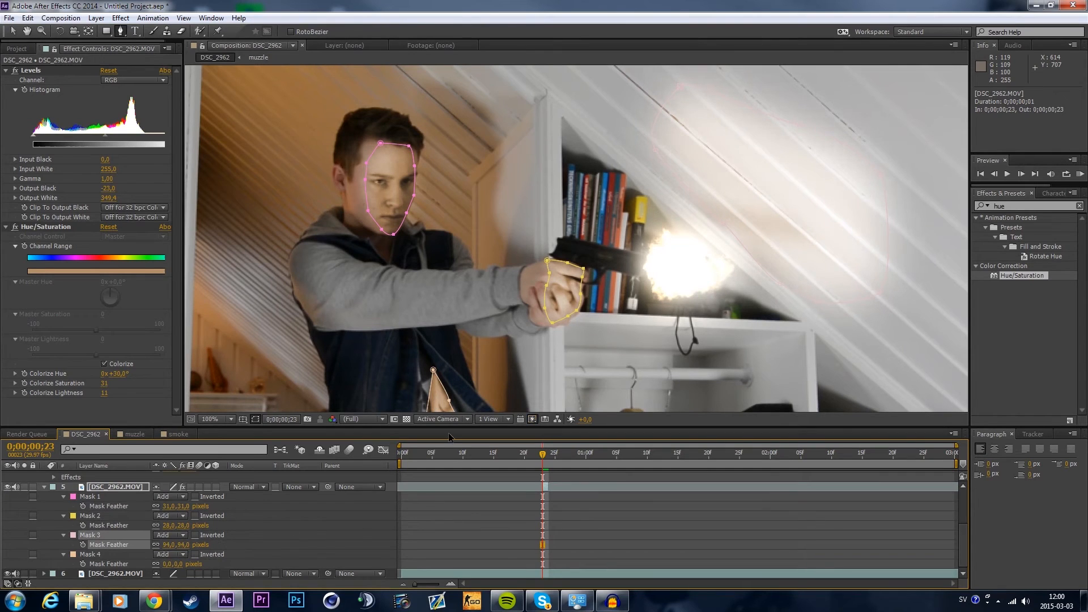
left_click_drag(508, 376, 556, 215)
left_click_drag(167, 564, 194, 564)
left_click(12, 31)
scroll(446, 251, "down", 1)
left_click(854, 304)
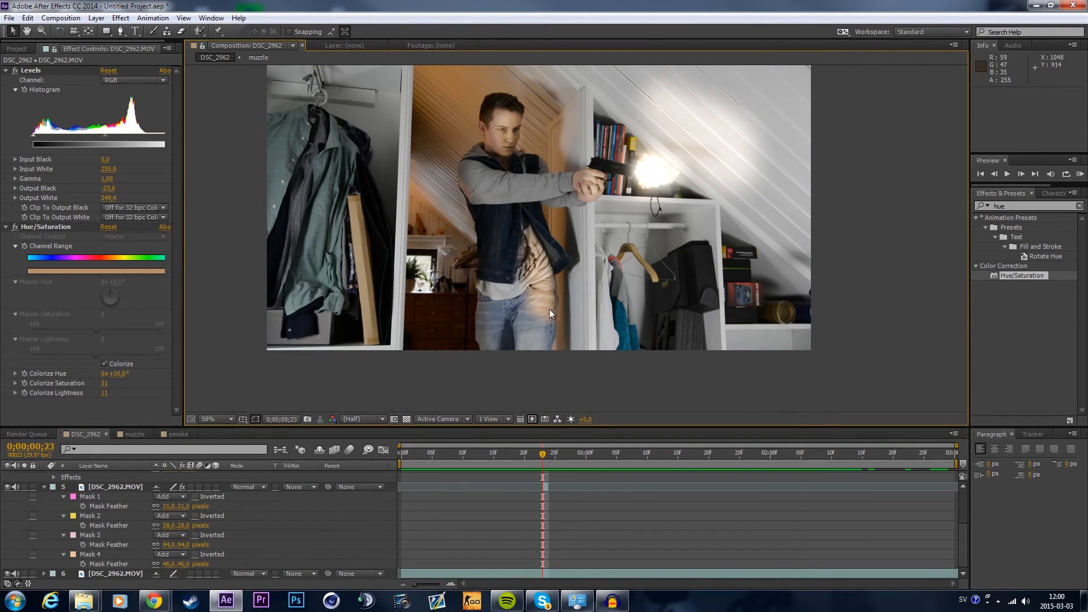
Step: Change the blending mode of the masked one-frame footage copy to Add
left_click_drag(545, 451, 540, 451)
left_click(163, 511)
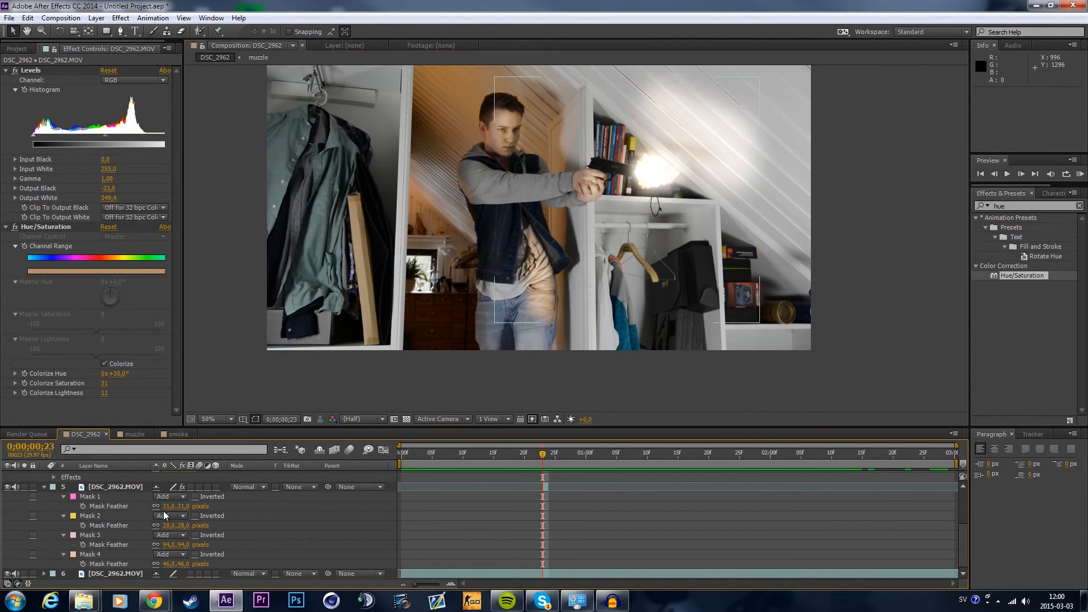
left_click(246, 485)
left_click(310, 212)
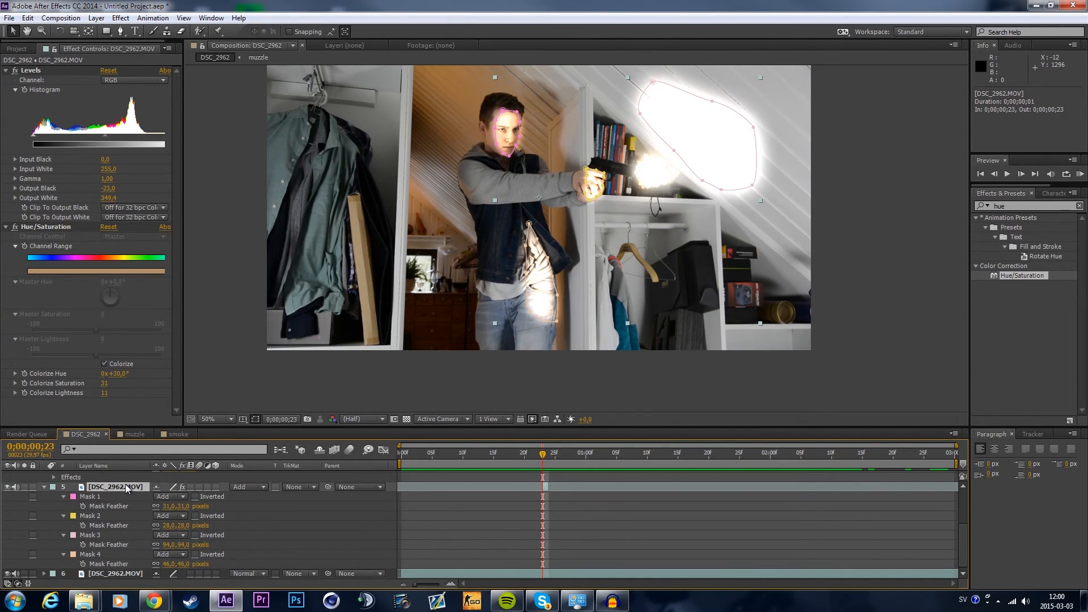
Step: Lower the opacity of the masked one-frame footage copy to 24%
key("t")
left_click_drag(160, 563, 99, 554)
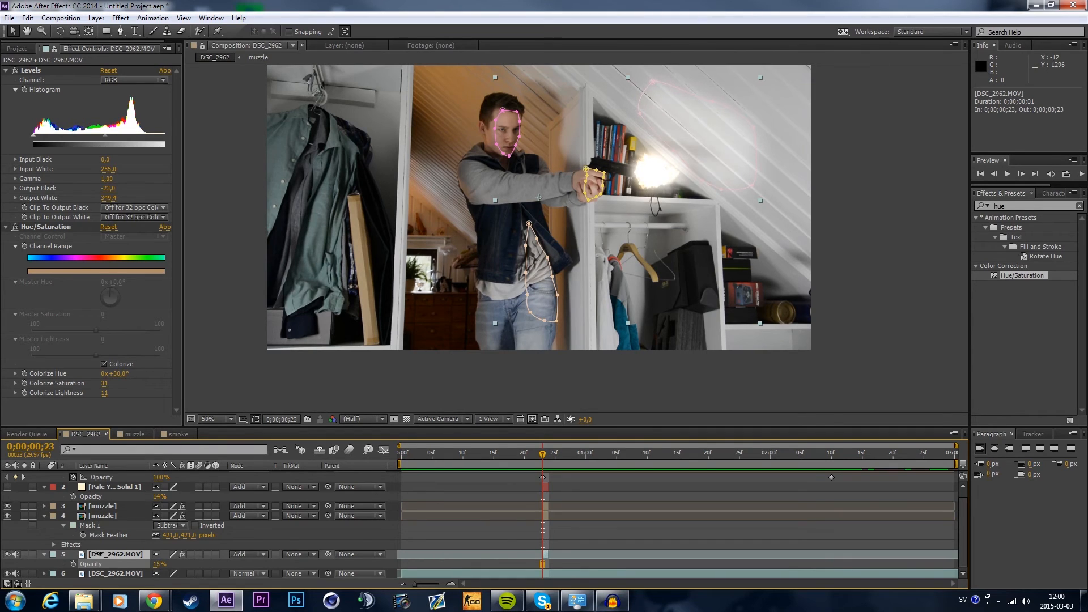
left_click_drag(99, 553, 103, 554)
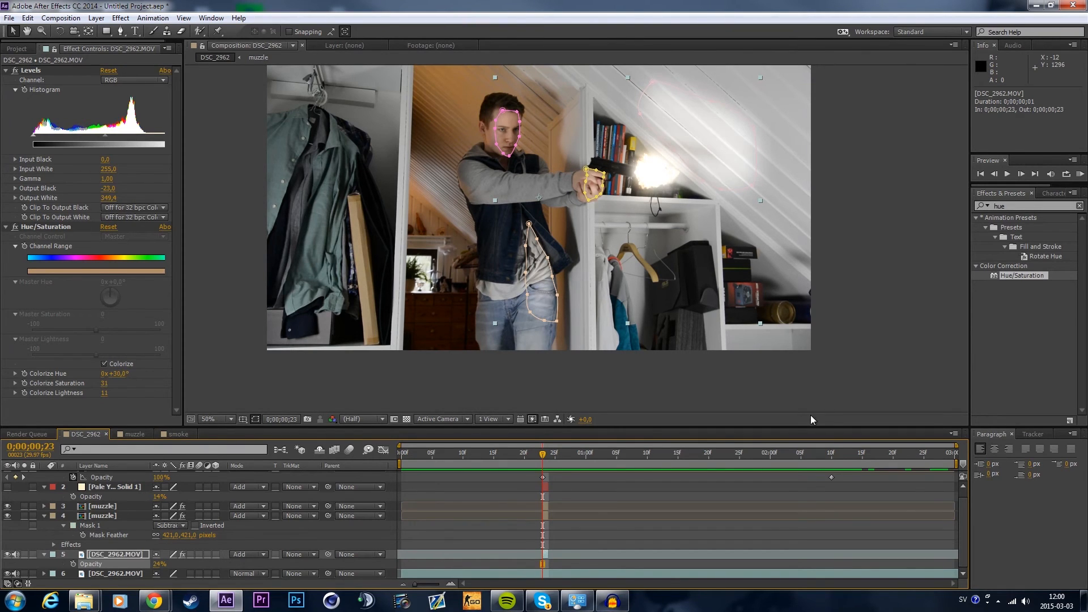
Step: Compare the flash frame with the frames before it and make the pale yellow solid layer visible again
left_click(512, 454)
left_click_drag(508, 456, 542, 464)
left_click(7, 486)
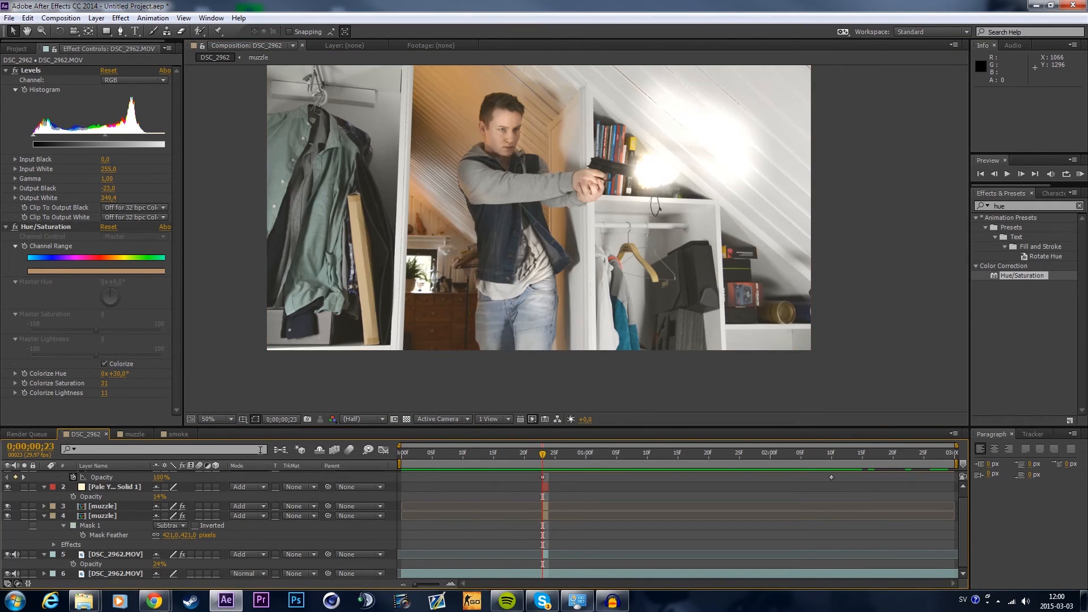
Step: Play the shot from before the flash and scrub across the flash frame to review the combined lighting
left_click(100, 488)
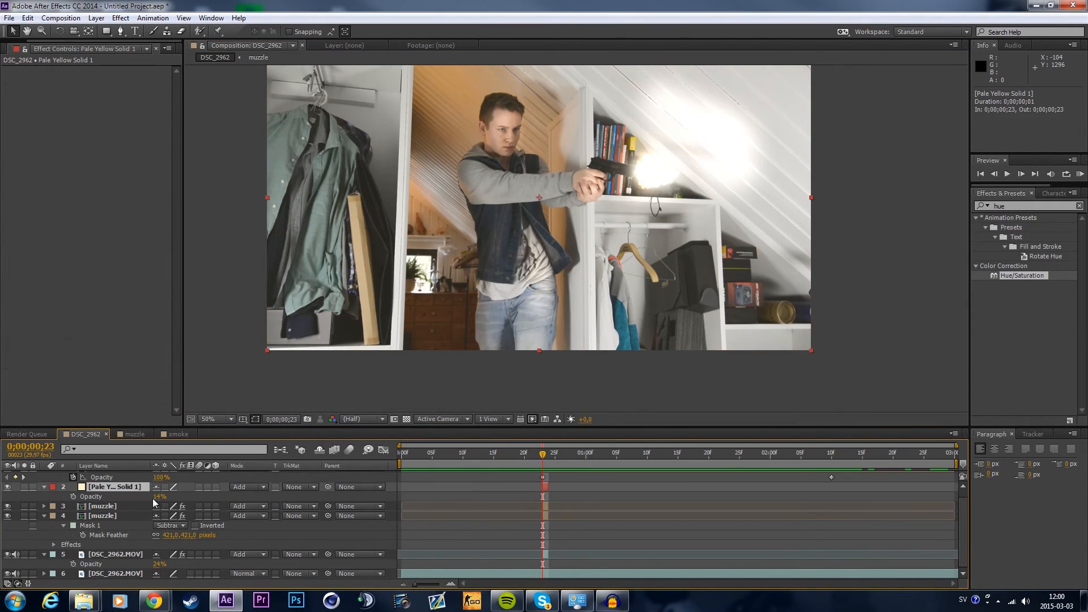
left_click(411, 505)
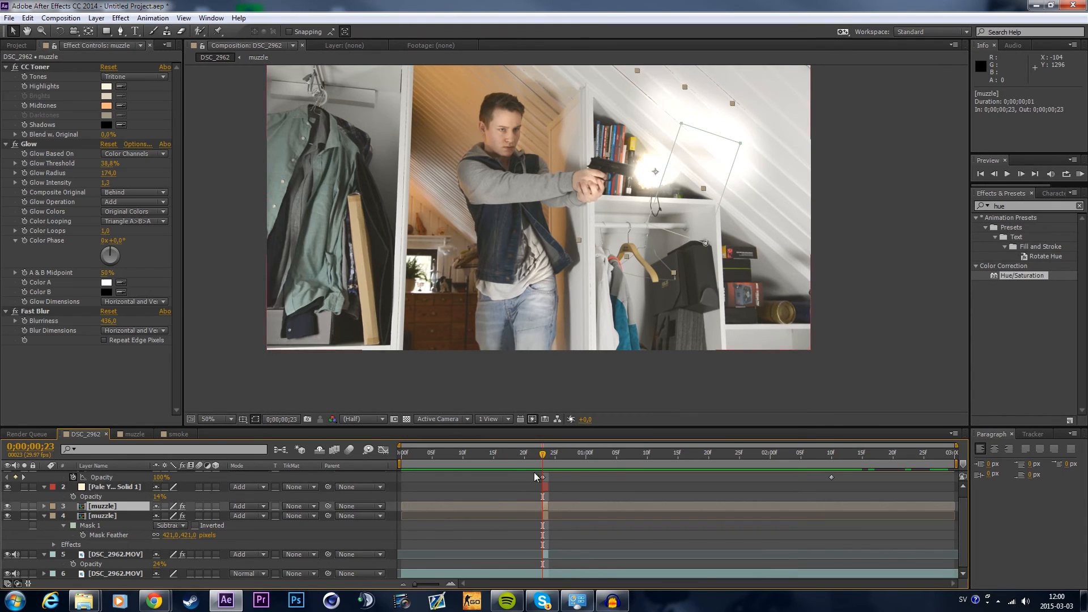
left_click(509, 464)
key("space")
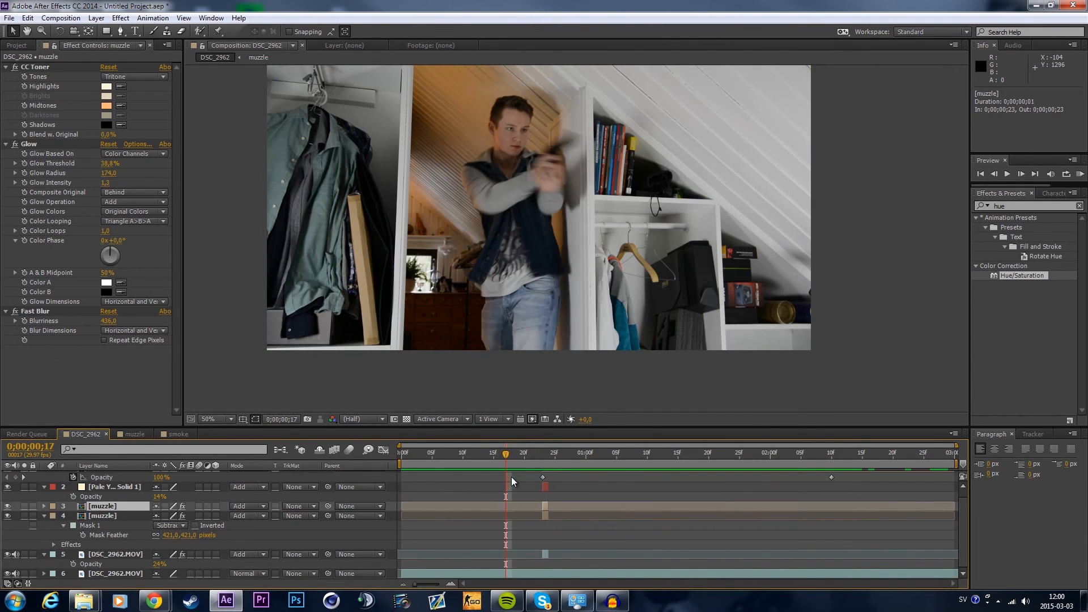
left_click(543, 457)
mouse_move(544, 459)
left_mouse_down()
mouse_move(524, 458)
mouse_move(577, 461)
mouse_move(491, 466)
mouse_move(543, 469)
left_mouse_up()
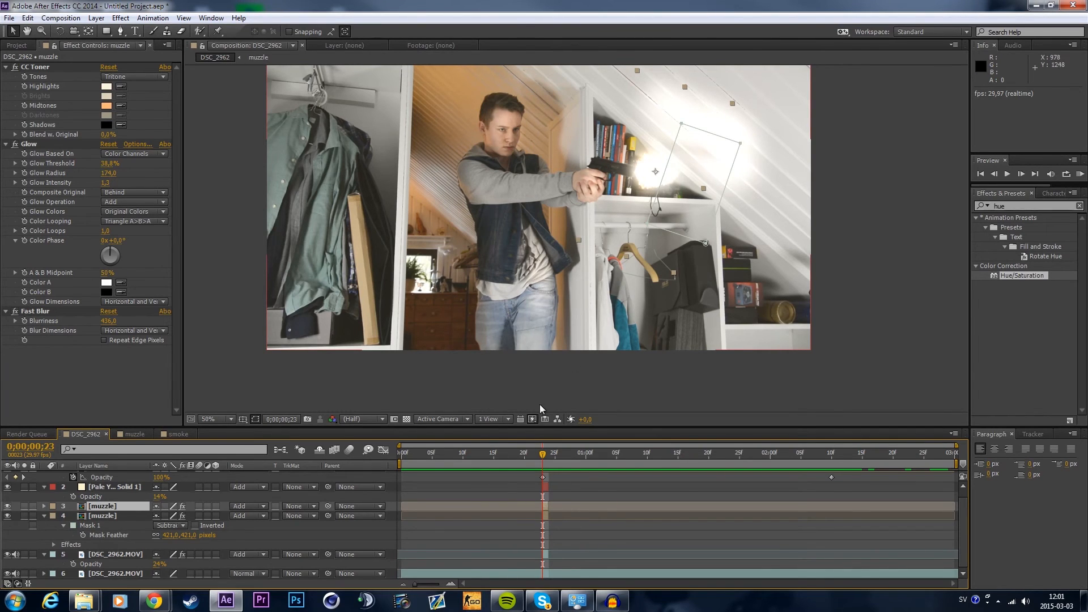
left_click_drag(542, 452, 583, 470)
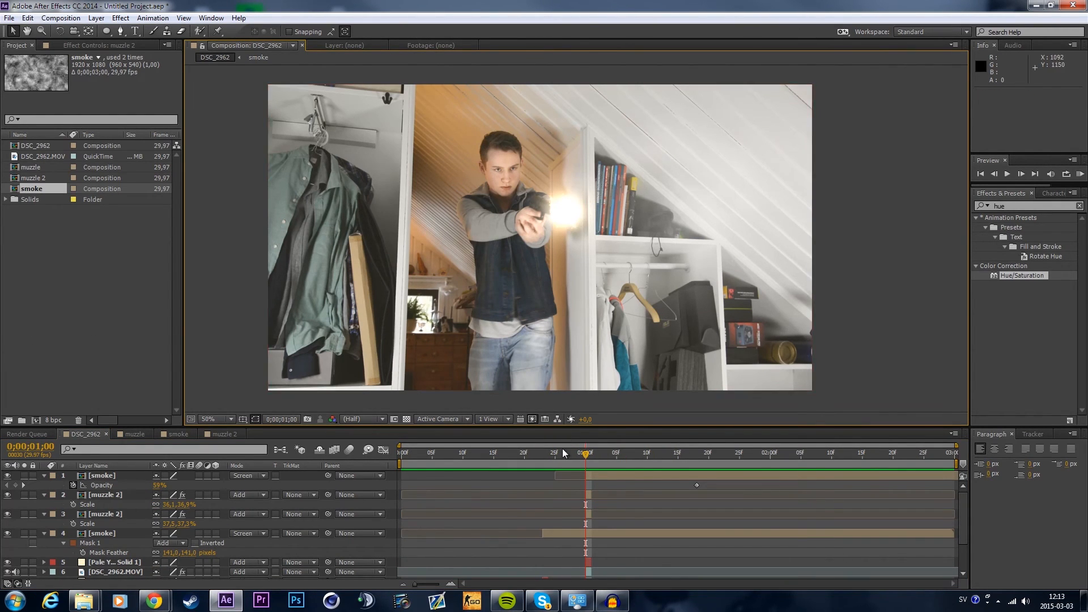
Step: Review the second flash at 0;00;01;00 and apply Hue/Saturation to the masked smoke layer below the muzzle 2 layers
mouse_move(582, 453)
left_mouse_down()
mouse_move(520, 456)
mouse_move(634, 473)
mouse_move(541, 473)
mouse_move(586, 460)
left_mouse_up()
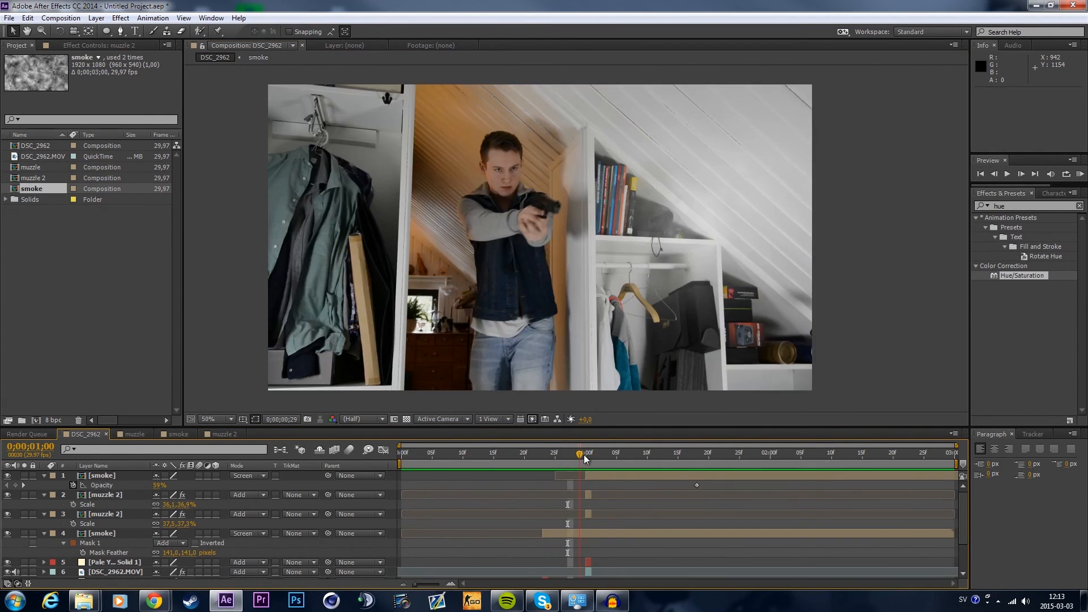
left_click(1022, 275)
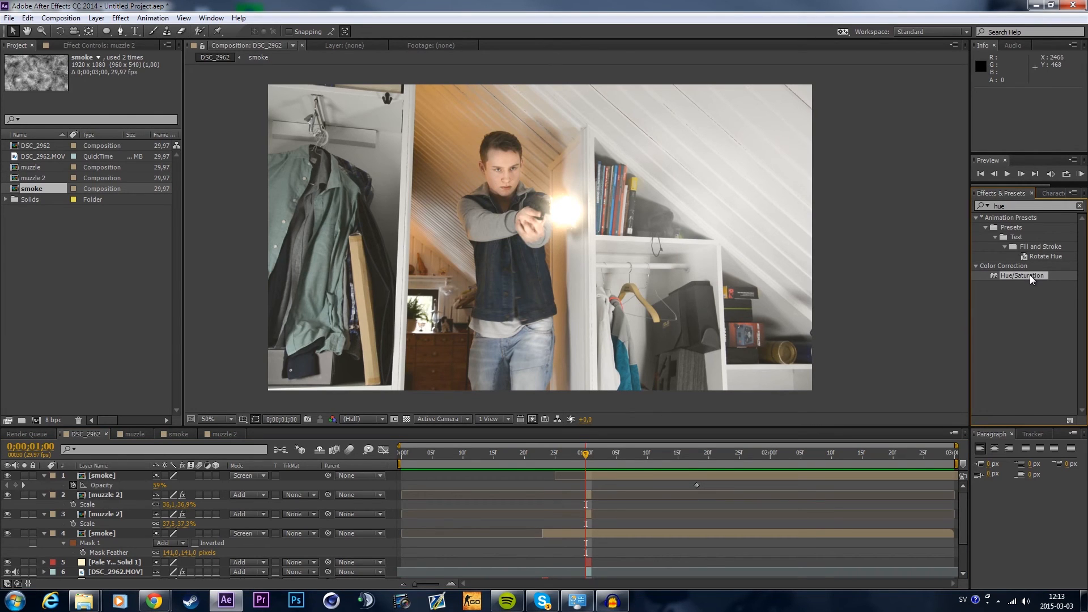
left_click_drag(1029, 274, 655, 532)
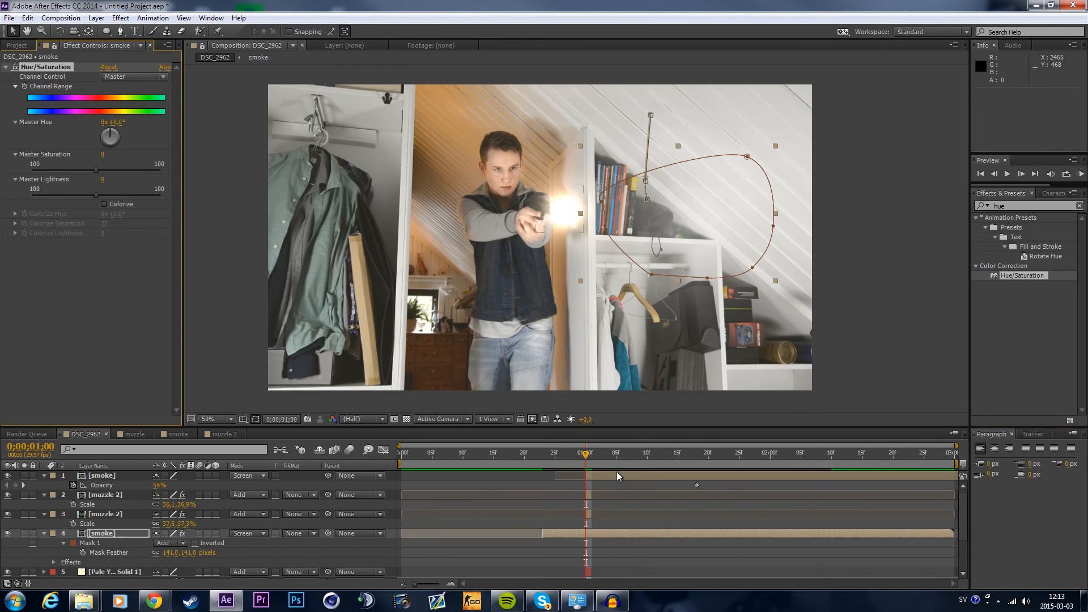
Step: Turn on Colorize for the masked smoke layer, set Colorize Hue to 0x+14,0° and deselect the layer
left_click(104, 204)
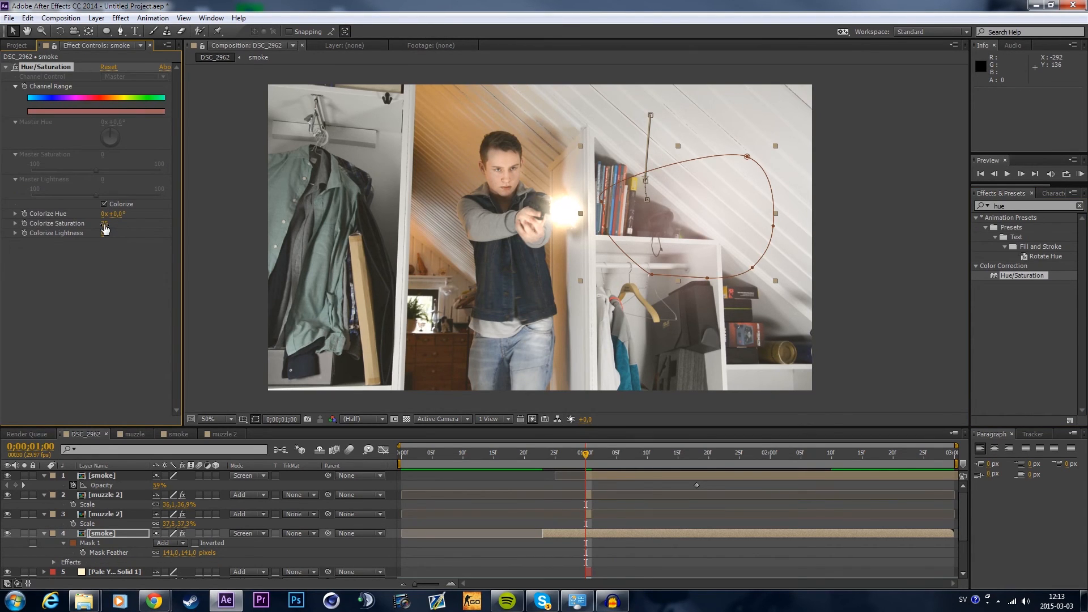
left_click_drag(116, 214, 147, 217)
left_click_drag(128, 216, 127, 217)
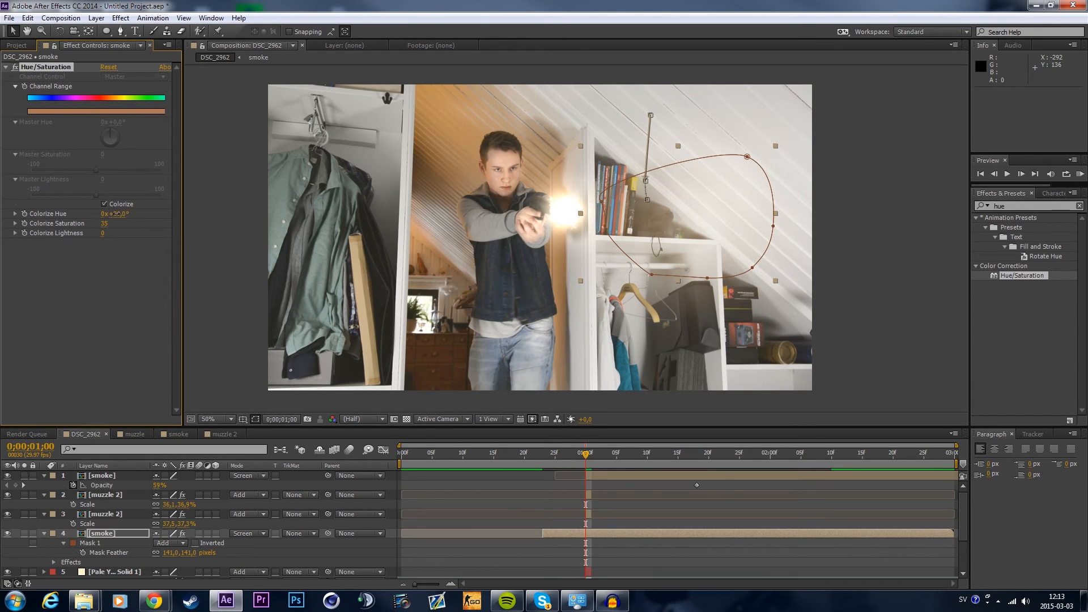
left_click_drag(116, 214, 103, 214)
mouse_move(116, 217)
left_mouse_down()
mouse_move(166, 224)
mouse_move(114, 234)
left_mouse_up()
left_click(894, 236)
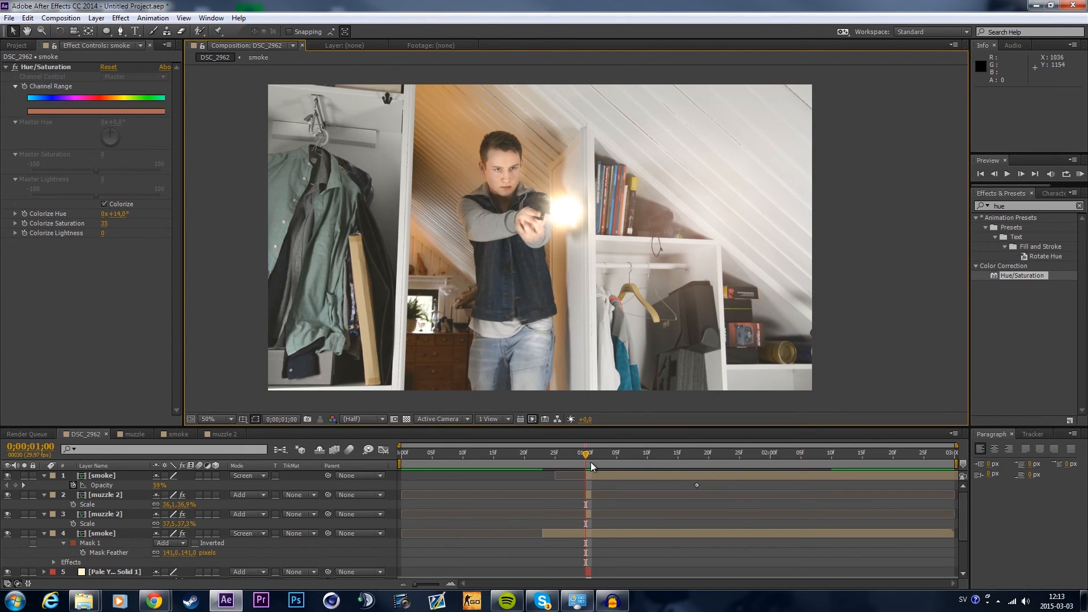
Step: Keyframe Colorize Saturation at 35 on the masked smoke layer at the second flash frame, 0;00;01;00
left_click(607, 533)
mouse_move(583, 456)
left_mouse_down()
mouse_move(607, 457)
mouse_move(569, 458)
mouse_move(583, 459)
left_mouse_up()
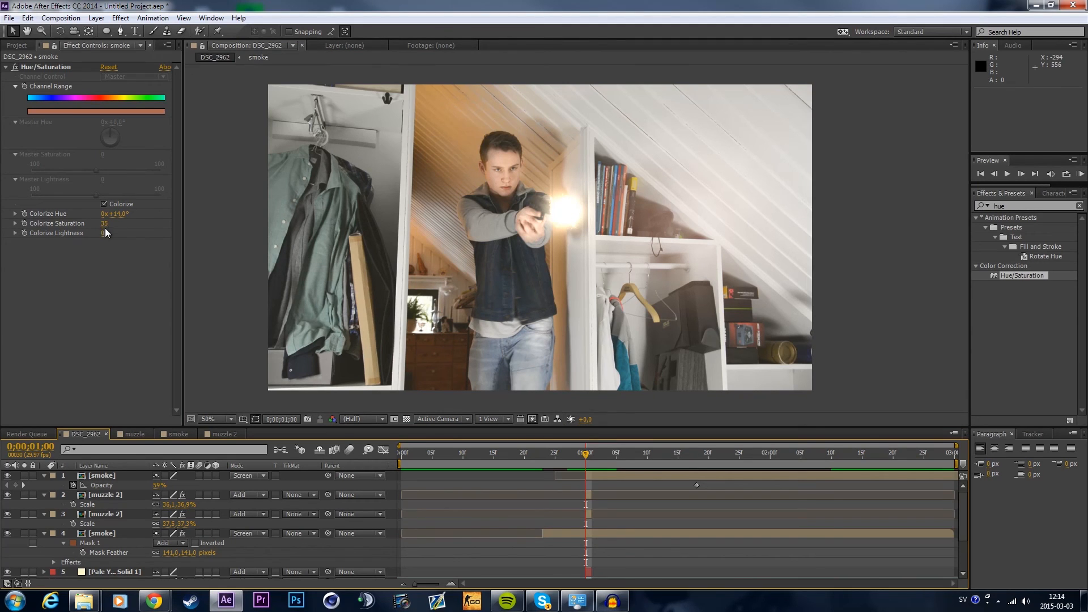
left_click_drag(105, 229, 110, 229)
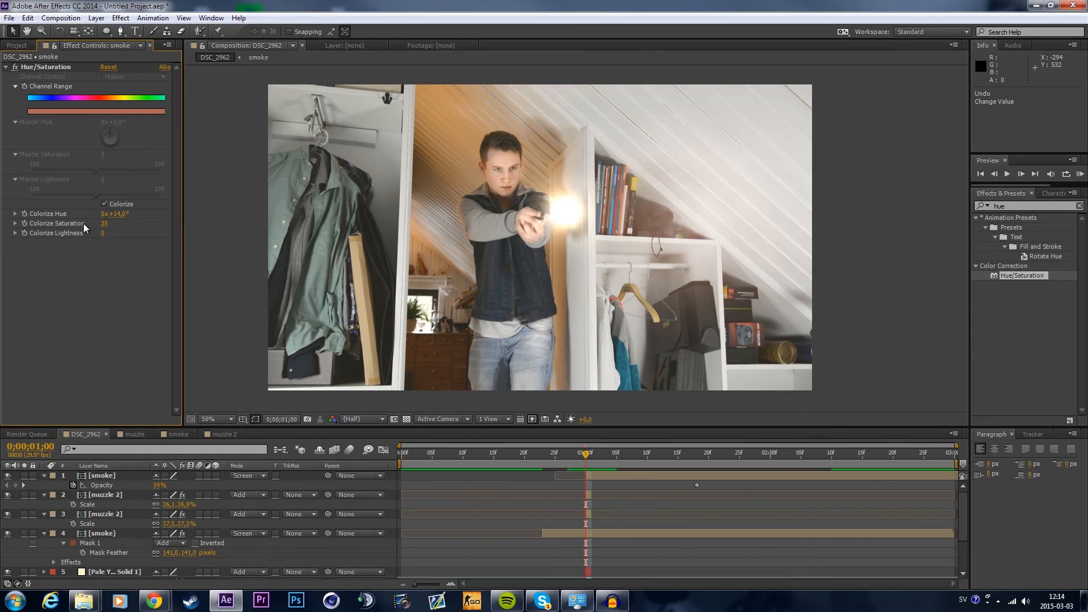
left_click(24, 225)
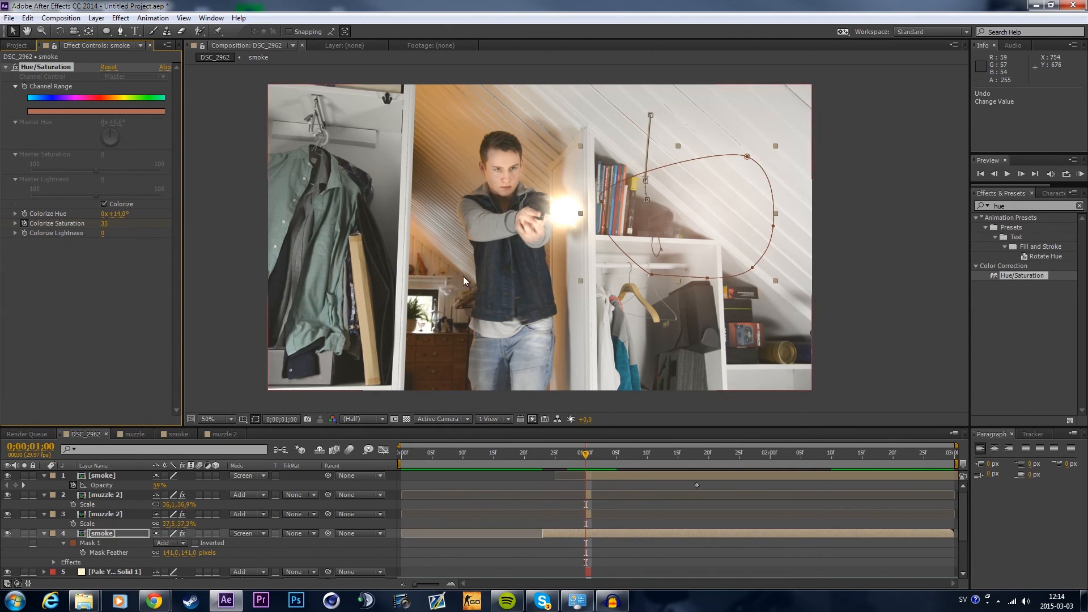
Step: Set the masked smoke's Colorize Saturation to 0 at 0;00;00;29 and add another saturation keyframe at 0;00;01;01
key("Page_Up")
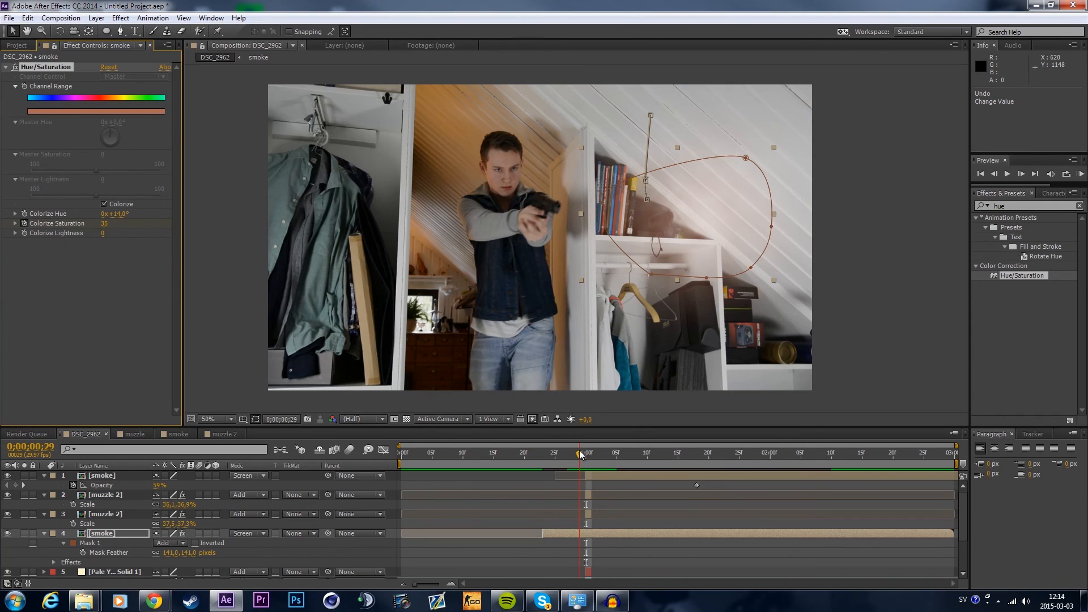
left_click_drag(104, 223, 79, 223)
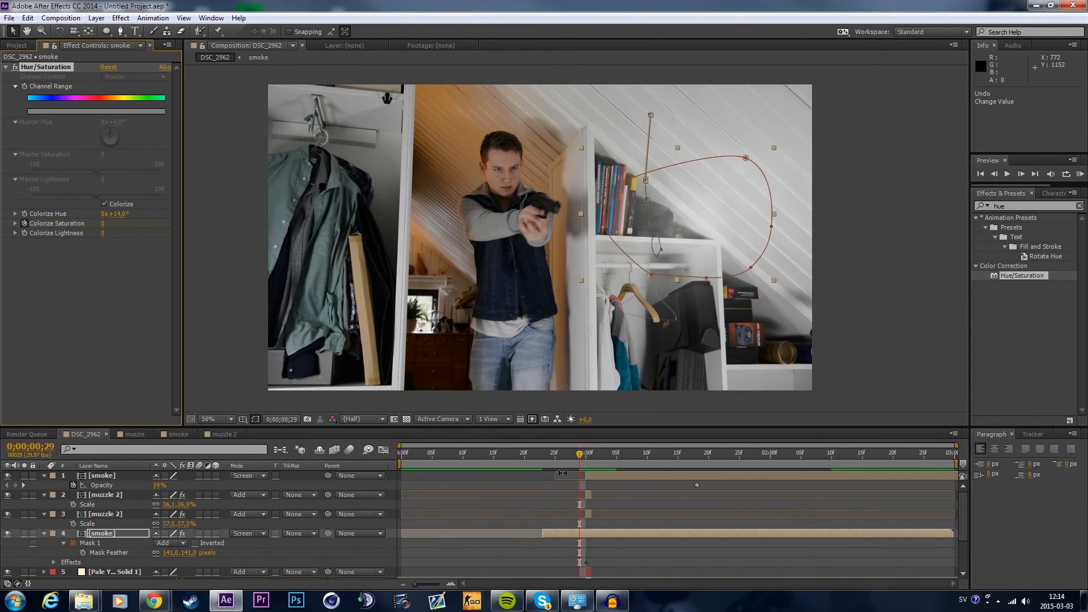
left_click_drag(581, 460, 586, 459)
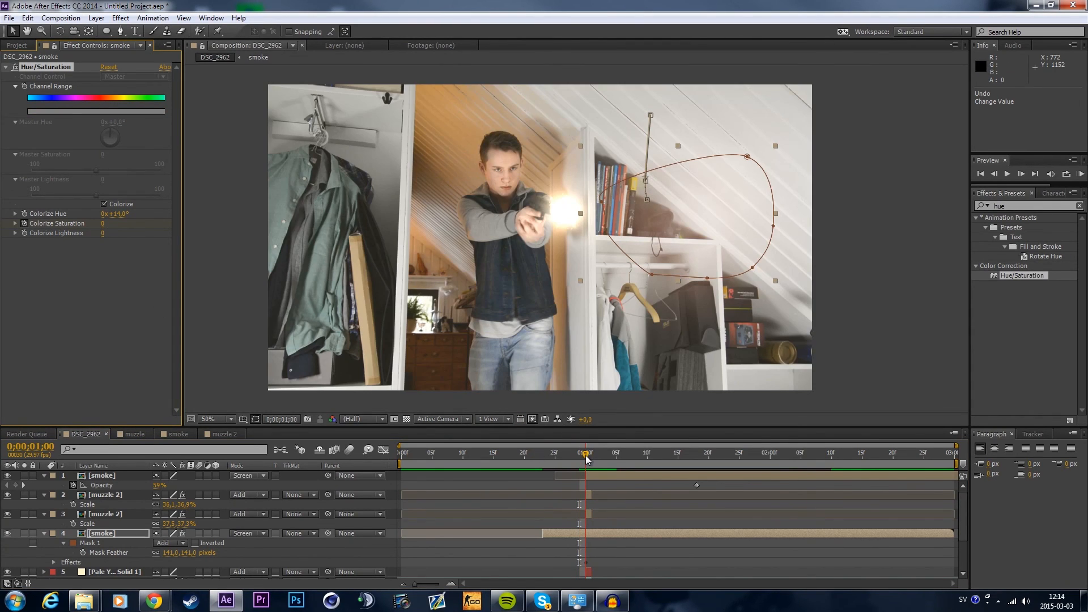
left_click(590, 455)
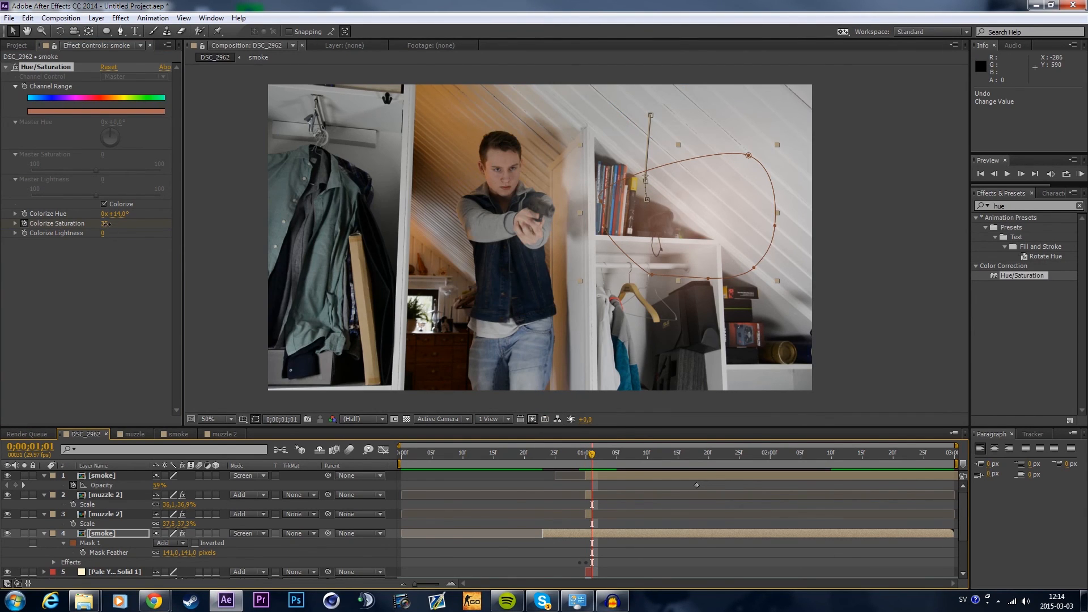
Step: Deselect the smoke layer and play the shot from before the first flash to review the smoke coloring
left_click_drag(595, 458, 509, 456)
left_click(790, 381)
key("space")
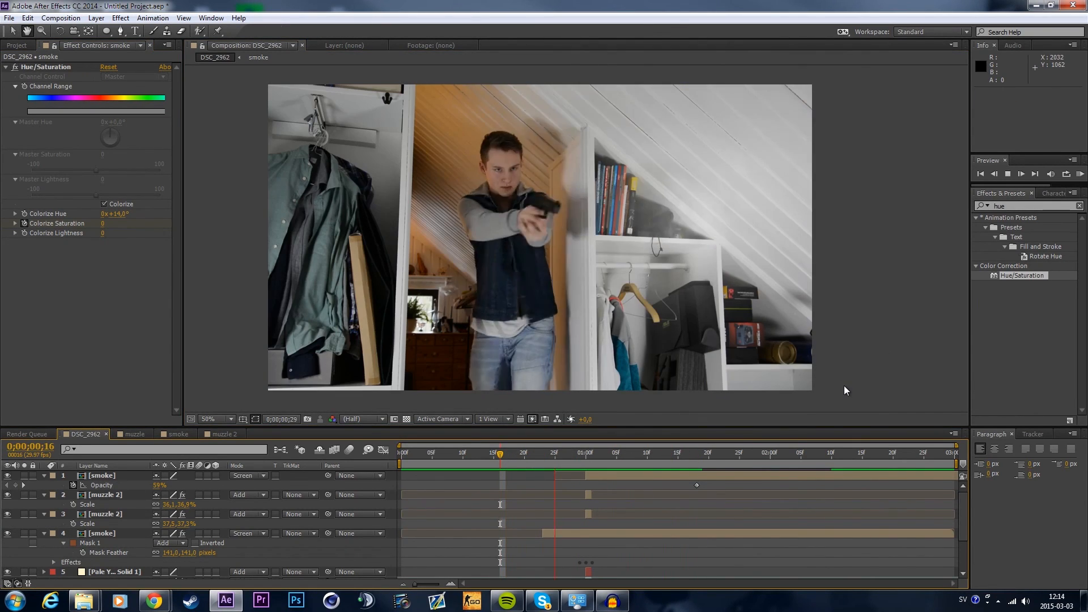
left_click(464, 457)
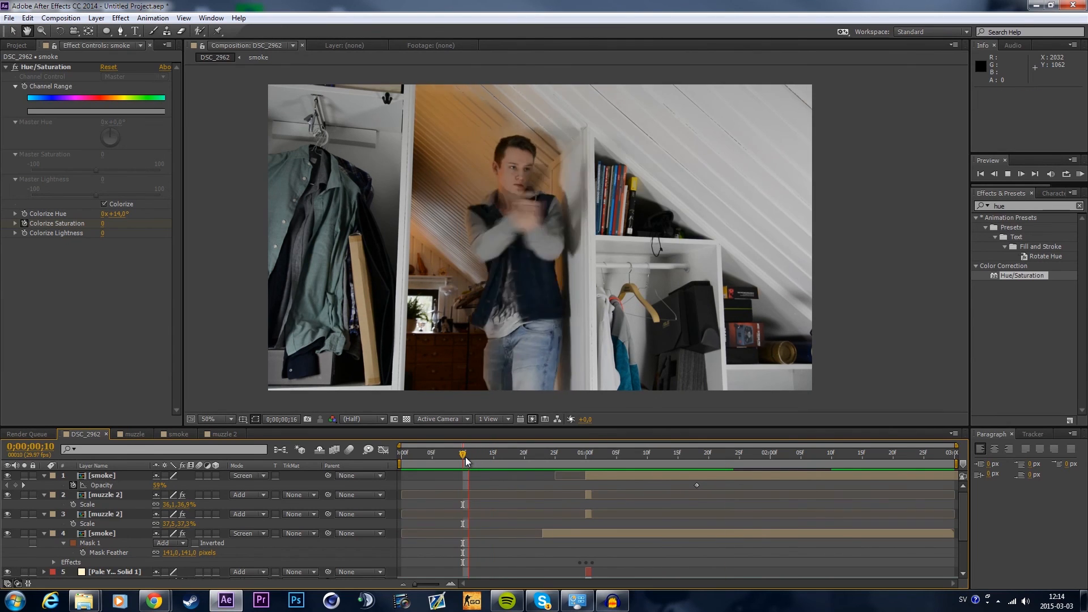
key("space")
Step: Go to the first flash frame at 0;00;00;23 and show the masks of the tinted DSC_2962.MOV copy, layer 10
mouse_move(547, 454)
left_mouse_down()
mouse_move(496, 453)
mouse_move(604, 469)
mouse_move(542, 470)
left_mouse_up()
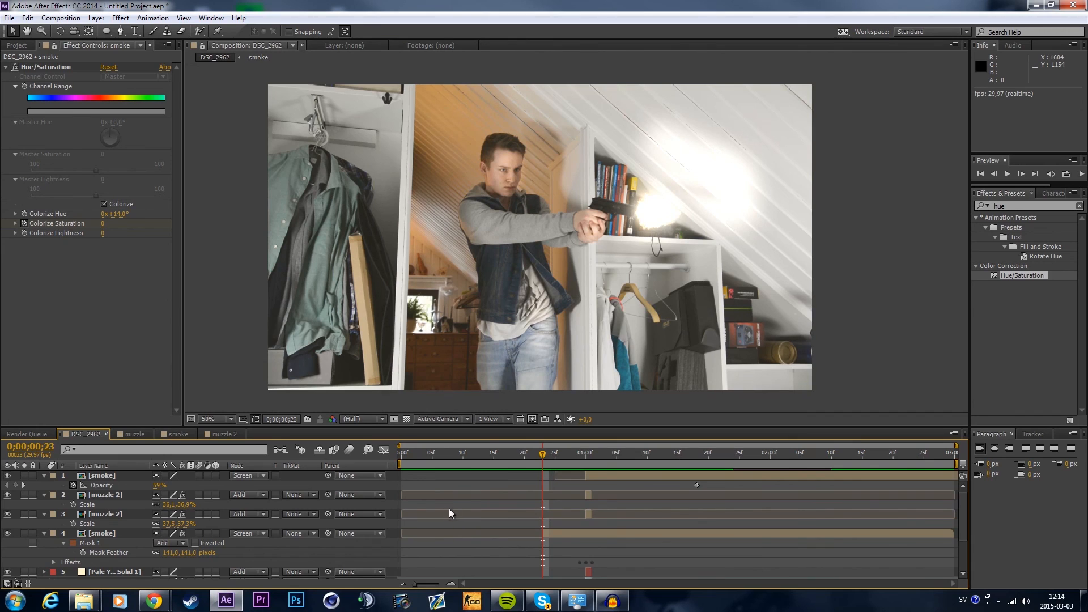
scroll(528, 528, "down", 3)
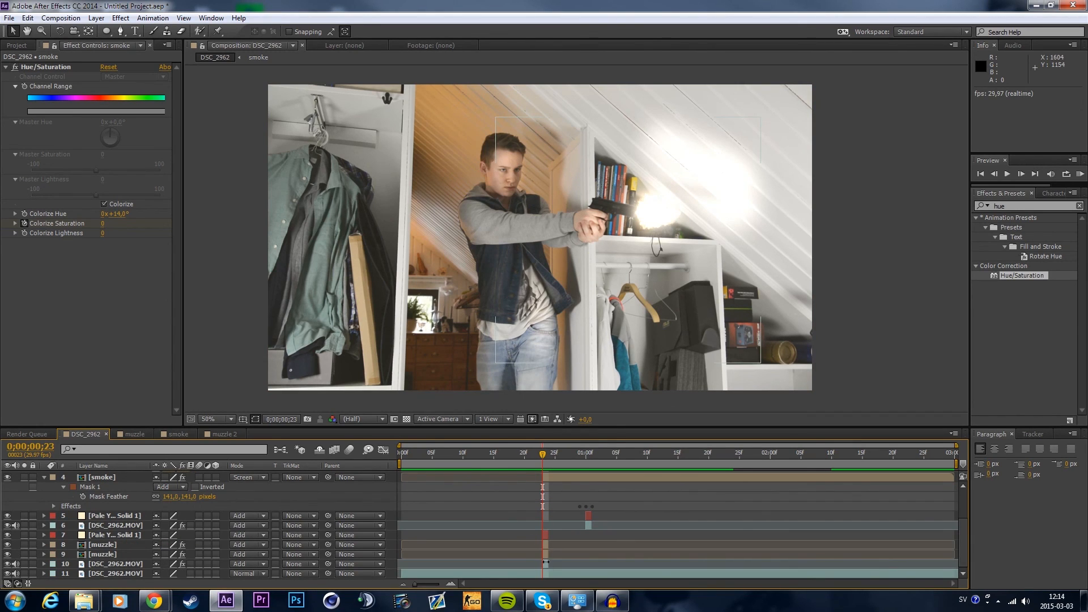
left_click(119, 563)
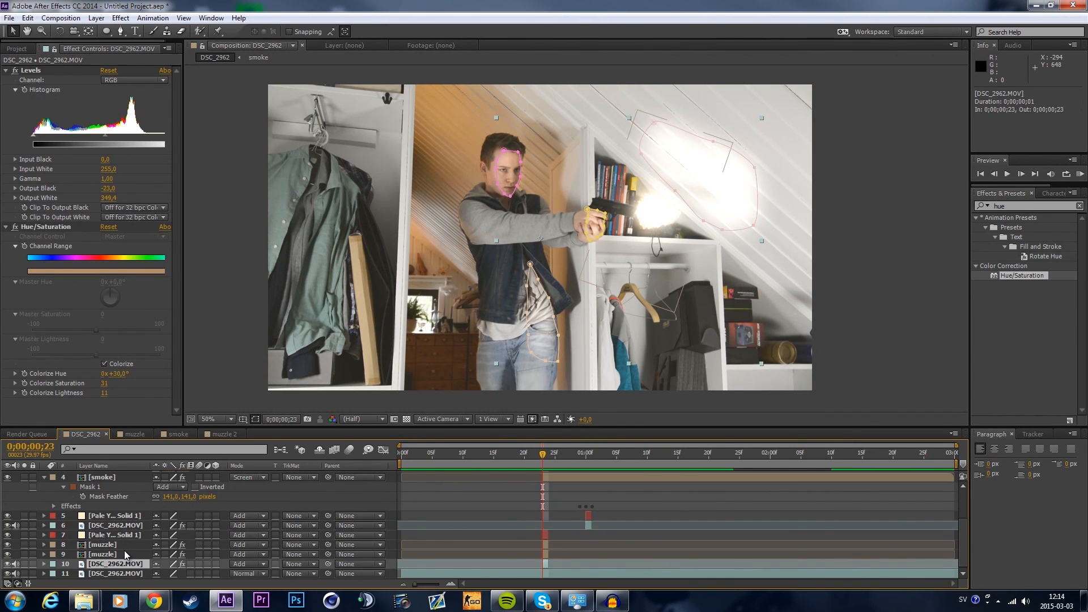
key("m")
scroll(120, 561, "down", 2)
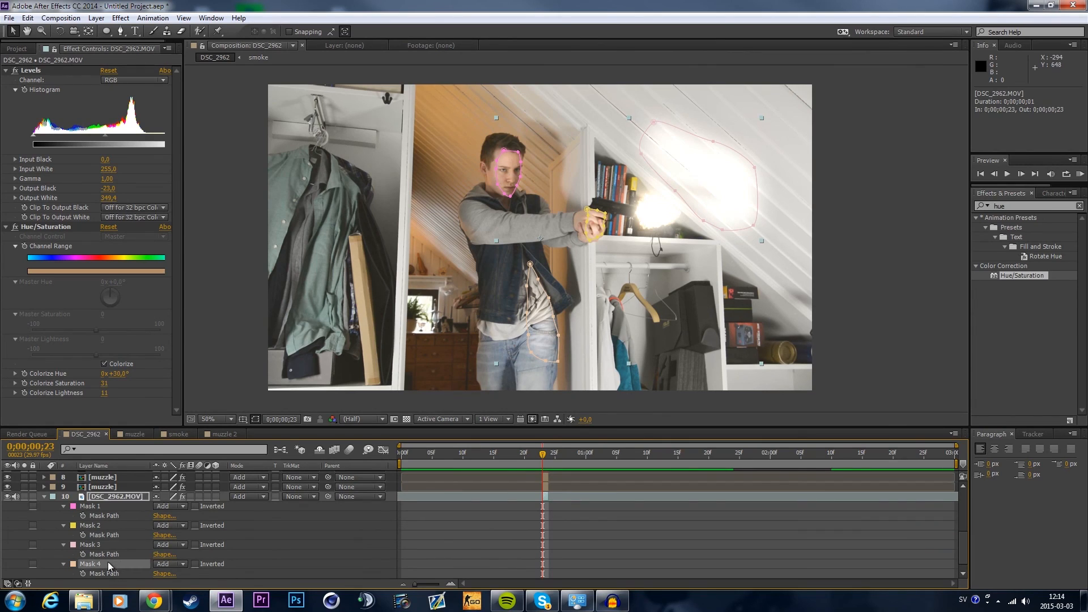
Step: Try a Mask Feather of 85 pixels on Mask 1 of the tinted footage copy and undo it
left_click(96, 507)
left_click(63, 505)
left_click_drag(177, 527, 185, 526)
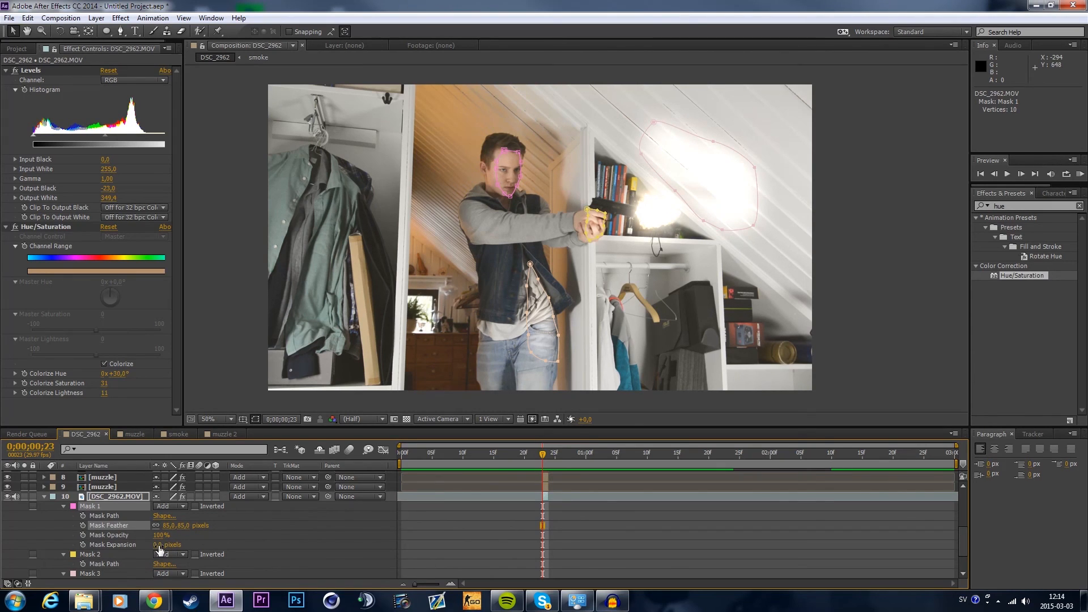
key("ctrl+z")
left_click(60, 505)
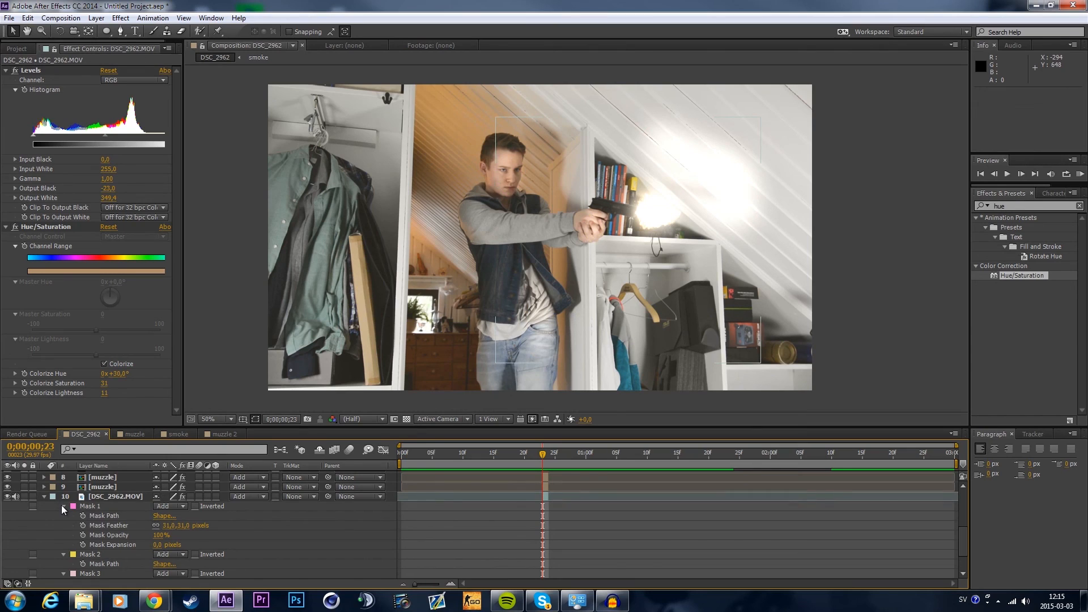
Step: Set Mask 3 of the tinted footage copy to a 138-pixel feather and 77% opacity, and deselect the layer
left_click(63, 506)
left_click(63, 533)
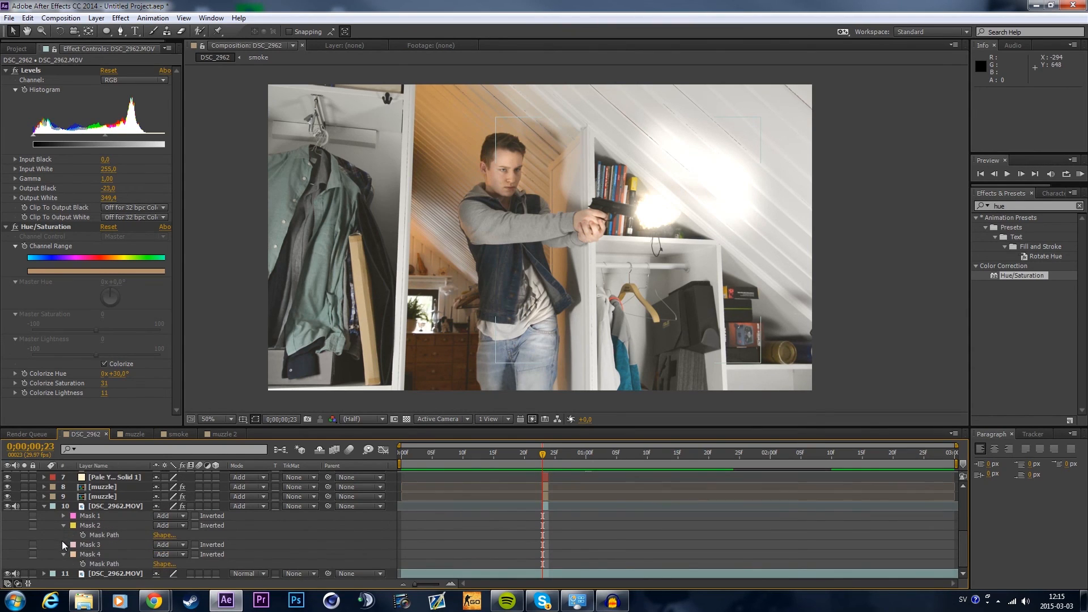
left_click(63, 545)
left_click_drag(189, 558, 192, 557)
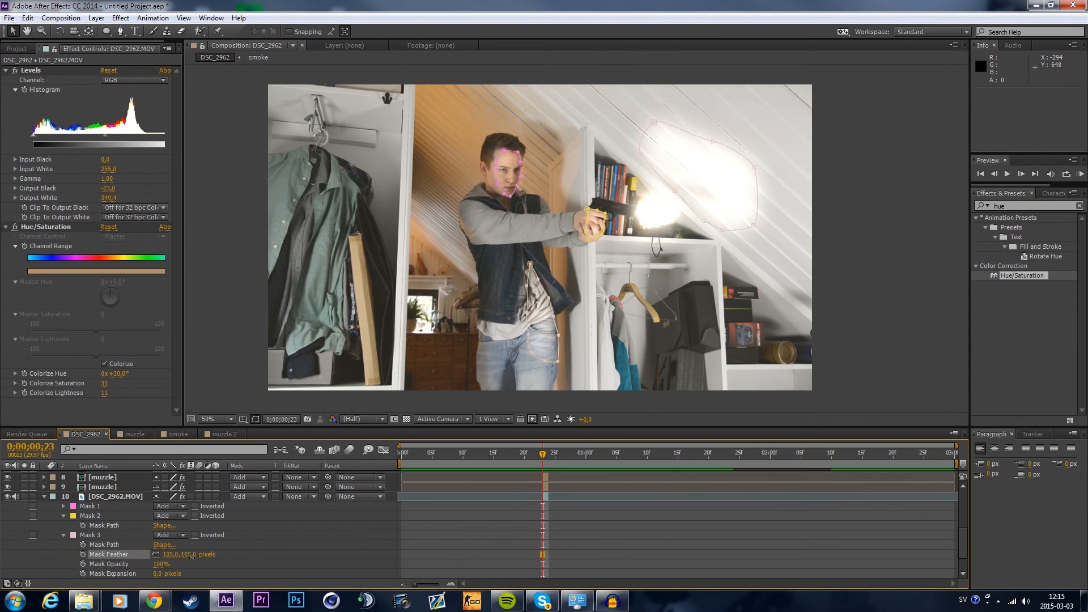
left_click_drag(160, 564, 148, 565)
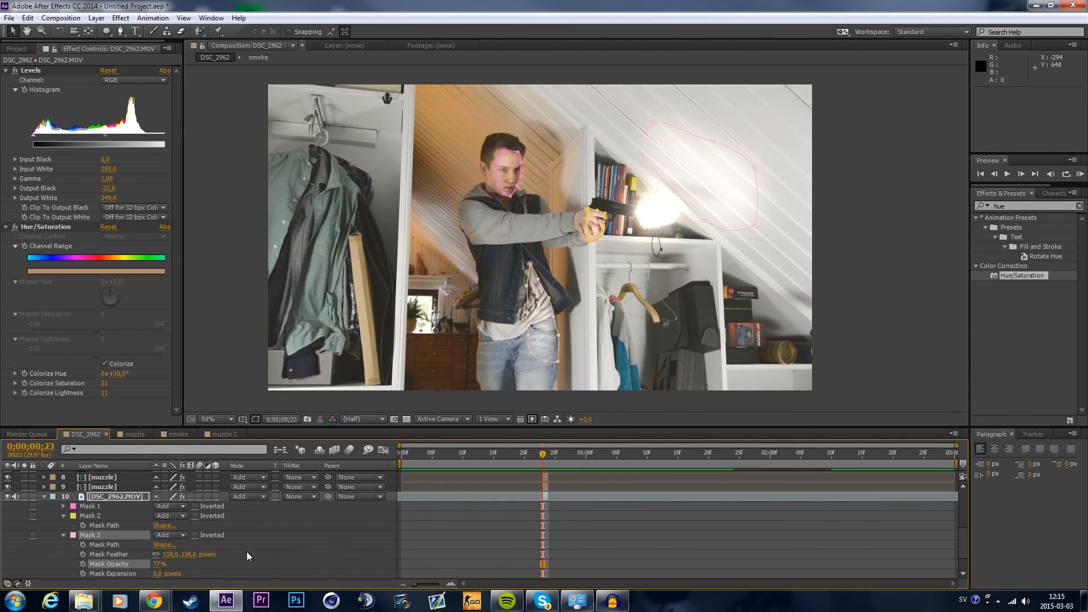
left_click(883, 392)
Step: Play the shot from near its start and return to the first flash frame at 0;00;00;23 to check the wall light
left_click_drag(542, 453, 427, 461)
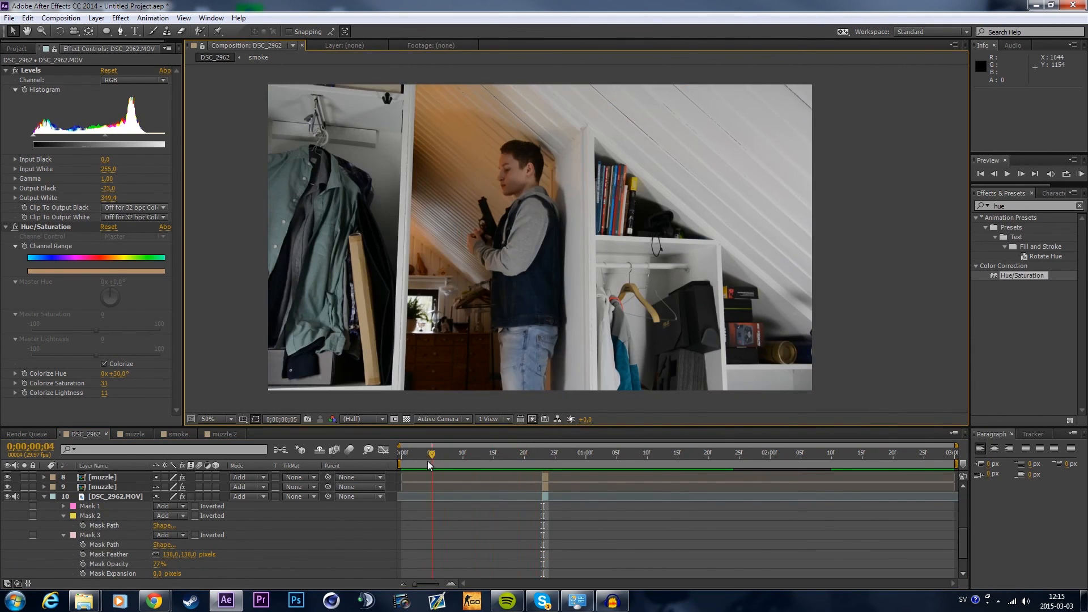
key("space")
key("space")
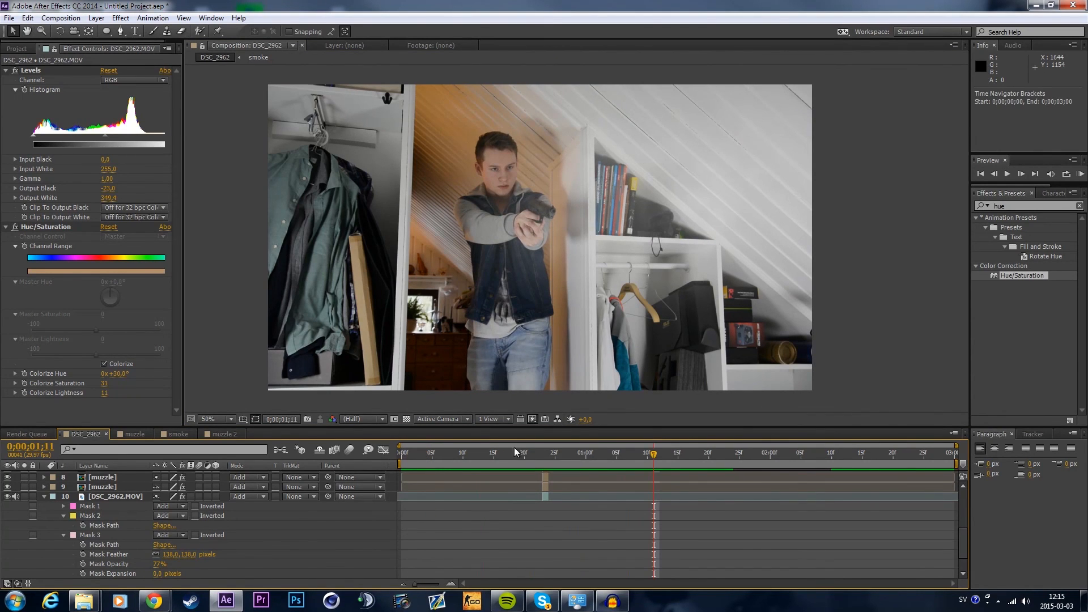
key("space")
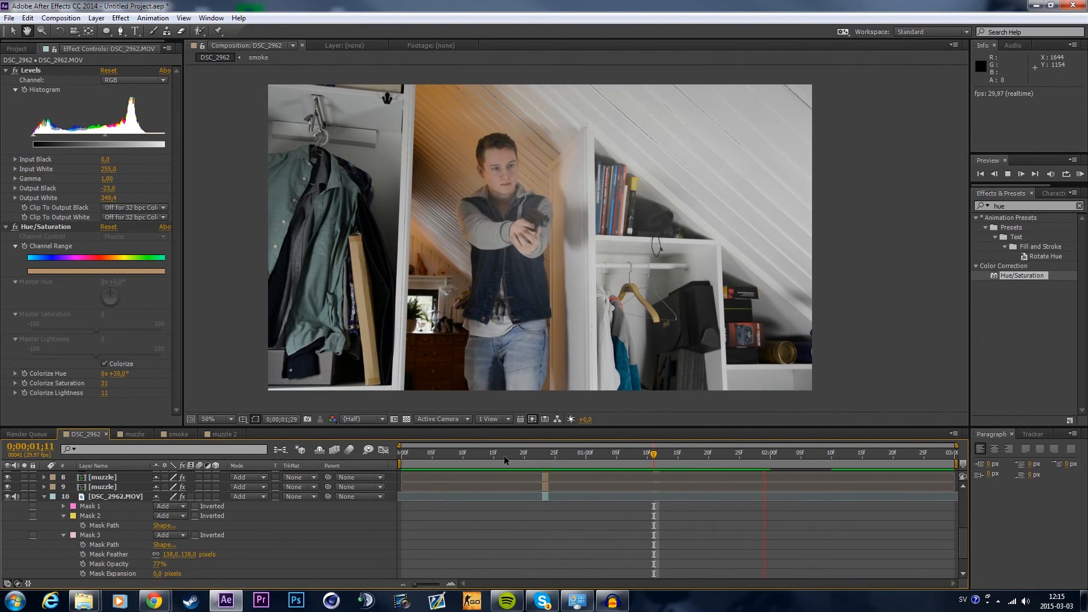
left_click(468, 456)
left_click_drag(468, 455, 542, 464)
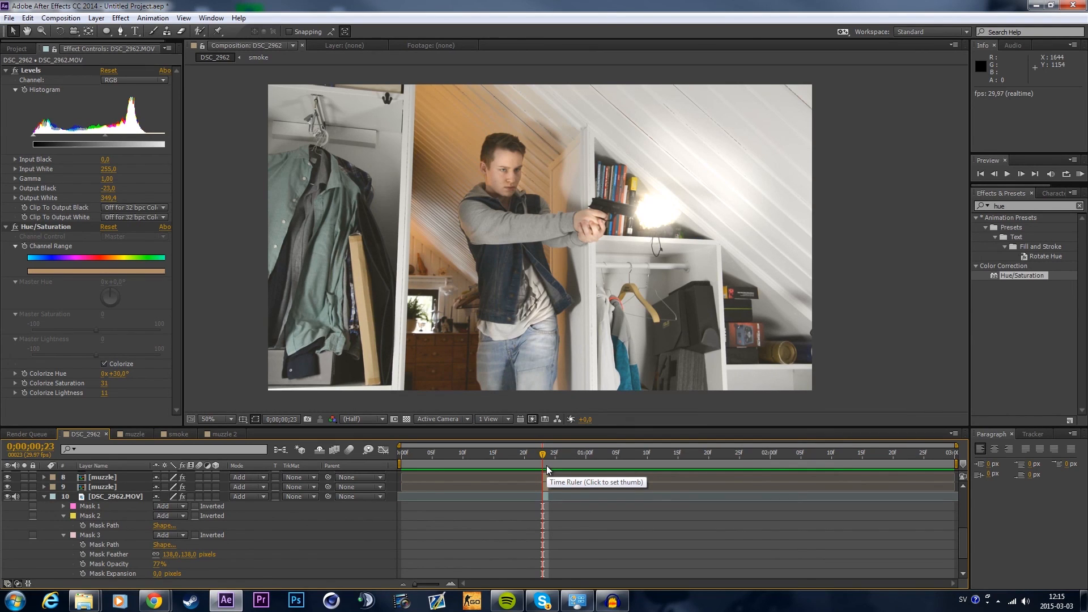
mouse_move(545, 461)
left_mouse_down()
mouse_move(428, 464)
mouse_move(589, 471)
mouse_move(542, 462)
left_mouse_up()
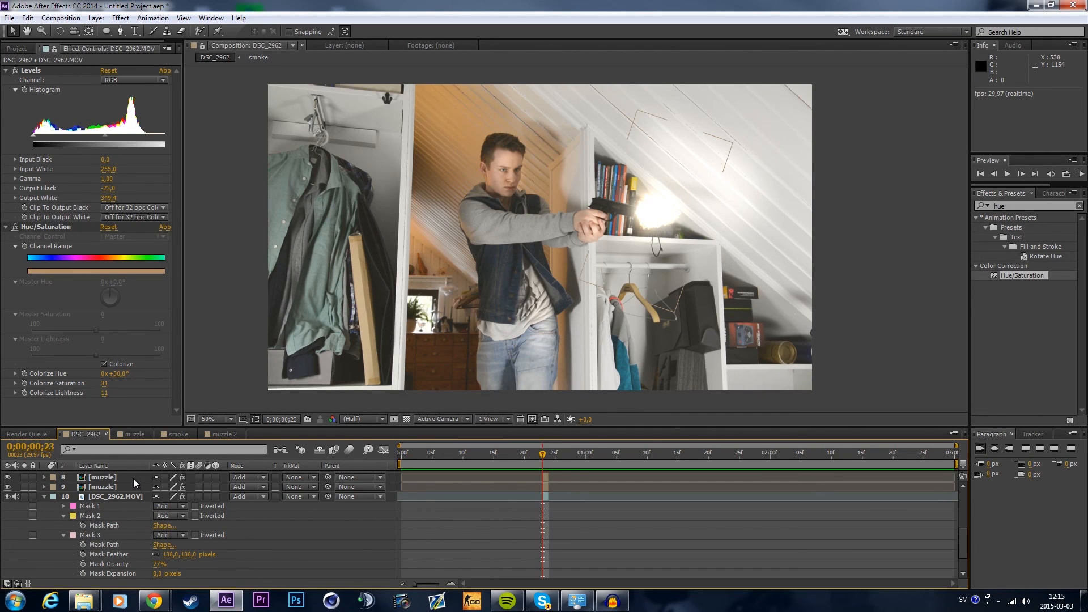
mouse_move(543, 455)
left_mouse_down()
mouse_move(567, 457)
mouse_move(543, 457)
left_mouse_up()
Step: Select the upper muzzle layer to inspect its effects and open the muzzle composition
scroll(179, 536, "up", 4)
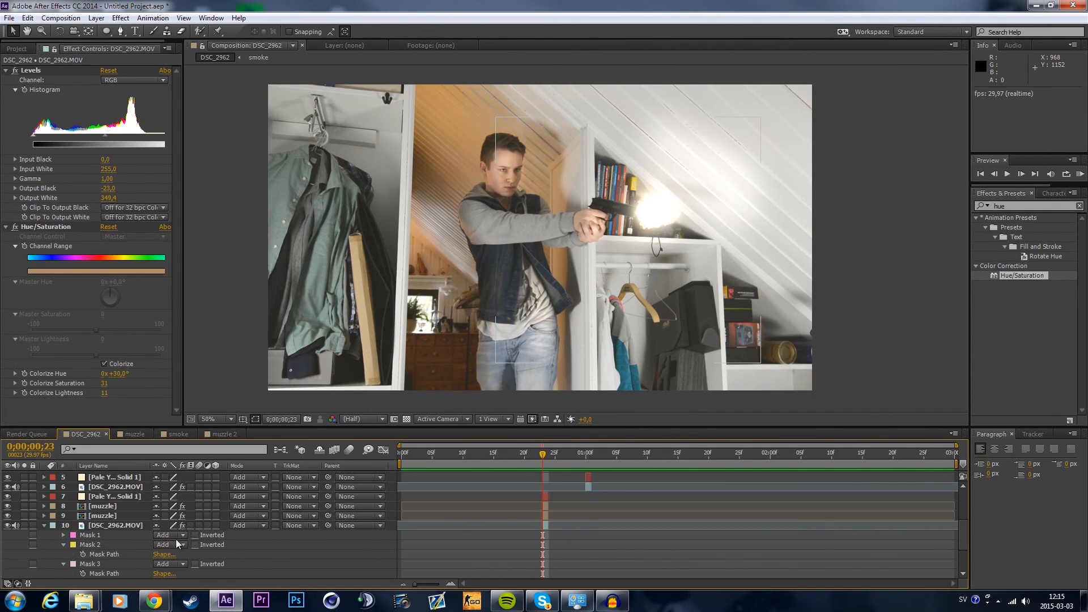
left_click(111, 536)
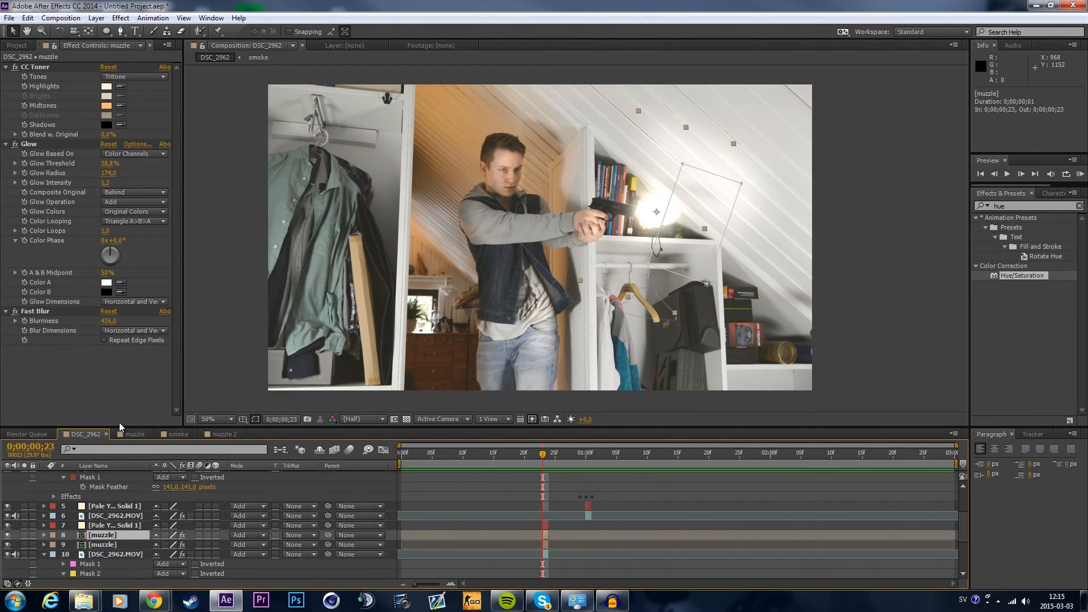
left_click(136, 434)
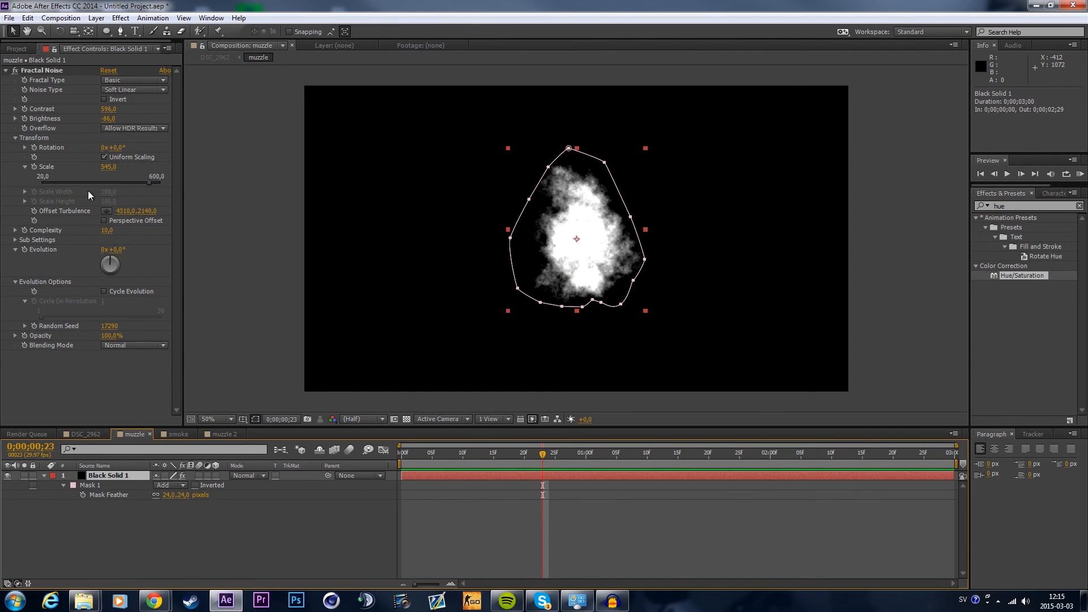
Step: Try different Fractal Noise Evolution angles on the muzzle's Black Solid 1, including 0x+32,0°, and undo each change
left_click_drag(117, 249, 132, 249)
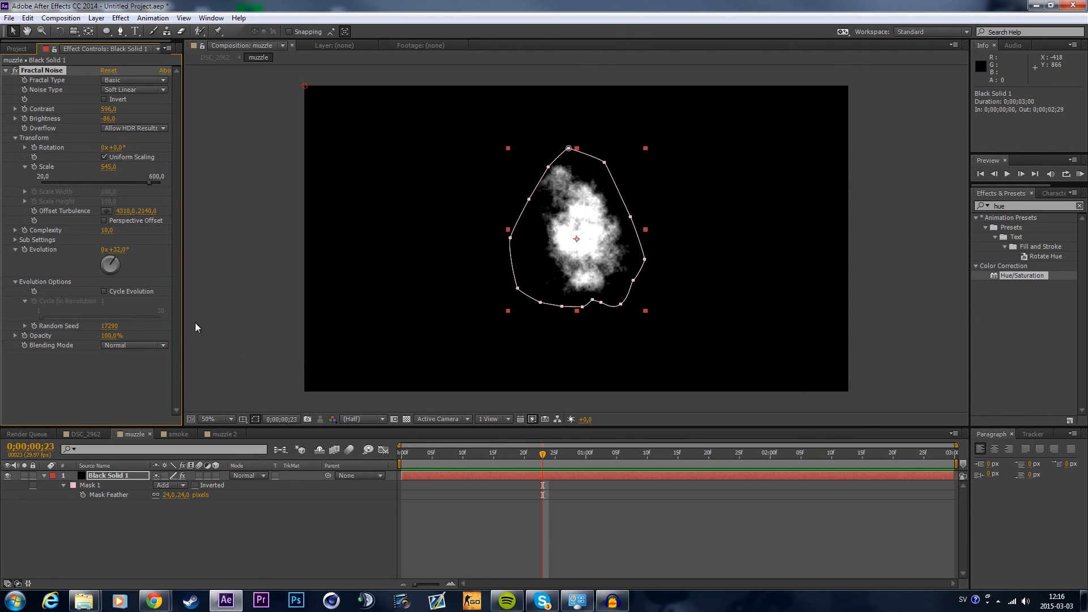
key("ctrl+z")
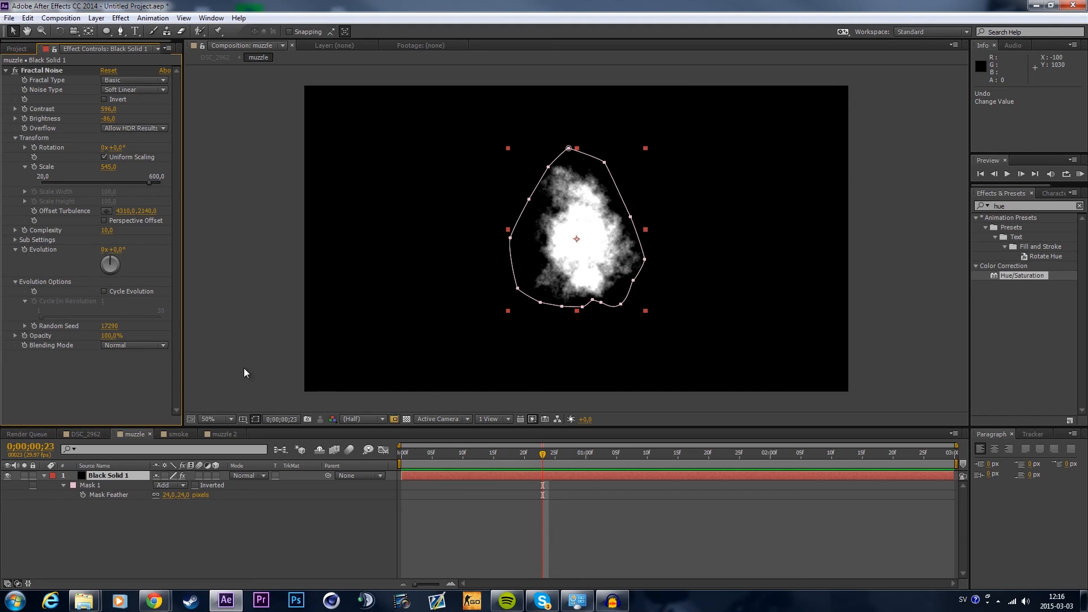
left_click_drag(106, 260, 99, 257)
key("ctrl+z")
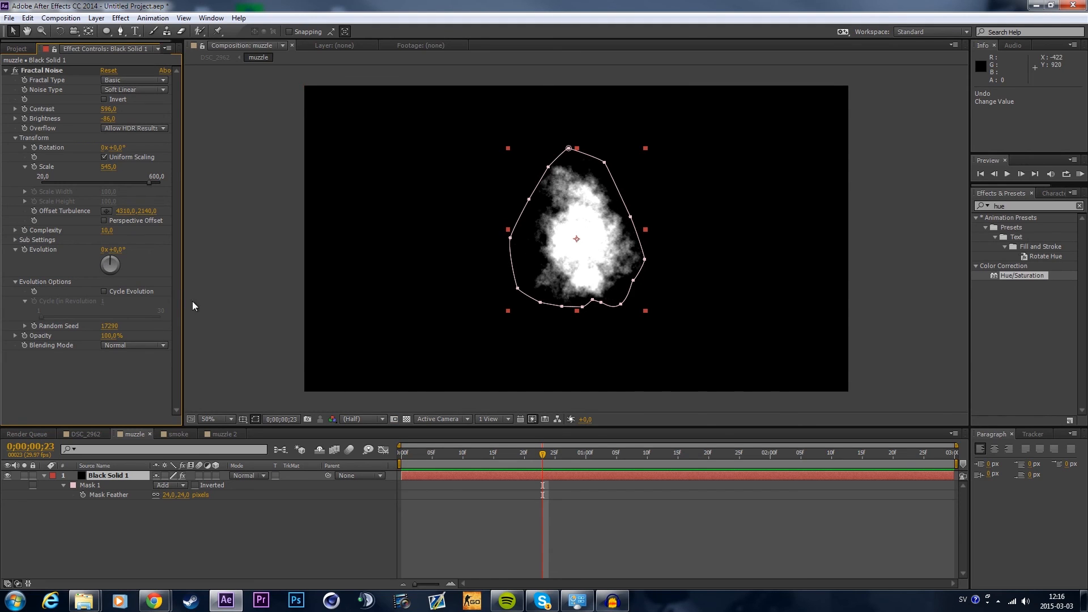